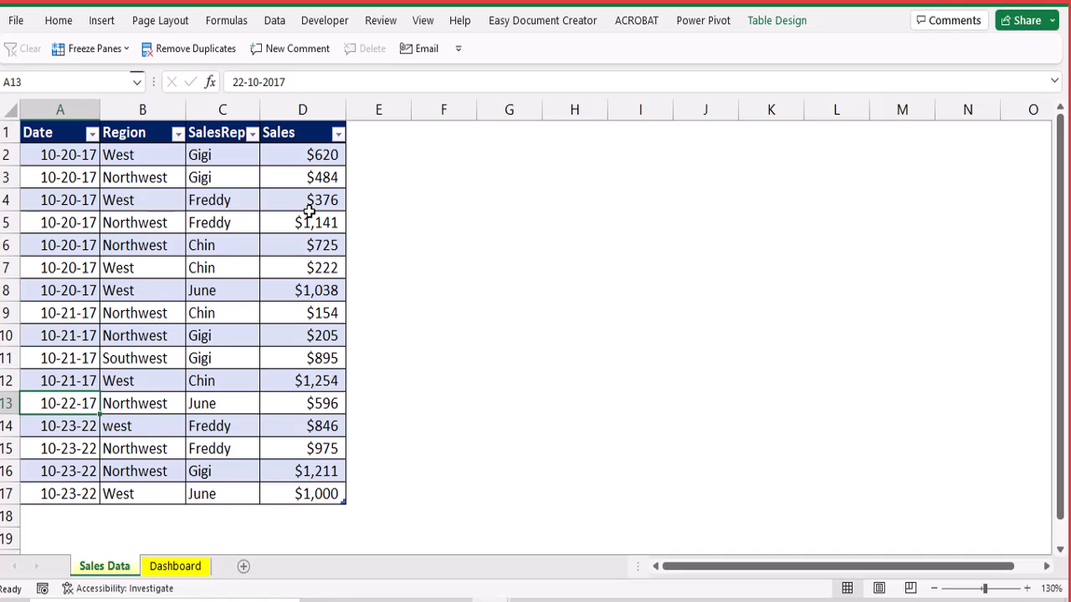
- Test the Dashboard sheet's Region filter by switching between Northwest and West, and view the region chart
left_click(175, 567)
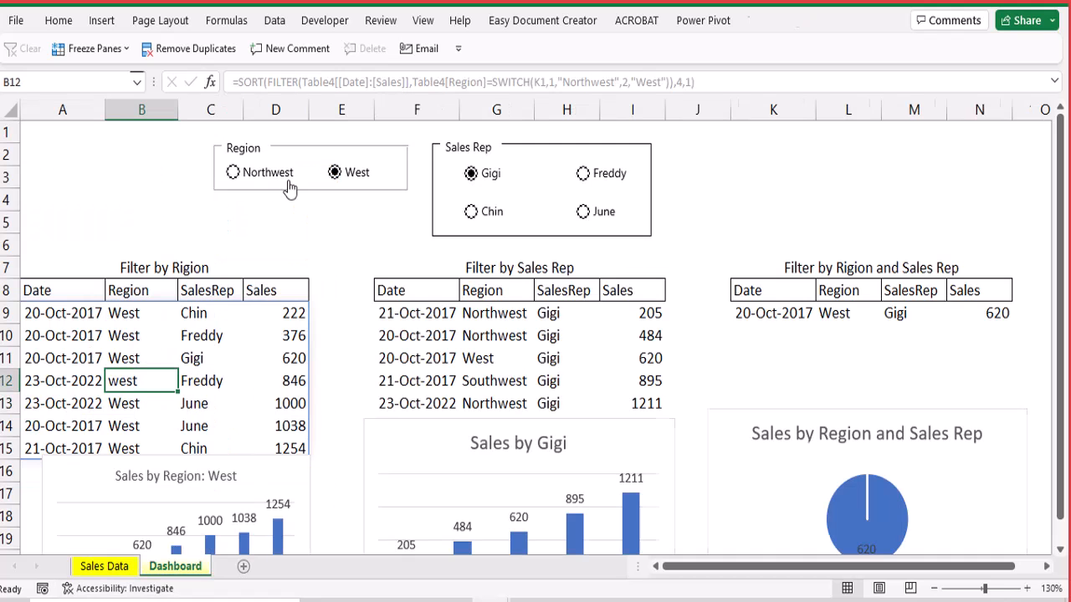
left_click(242, 175)
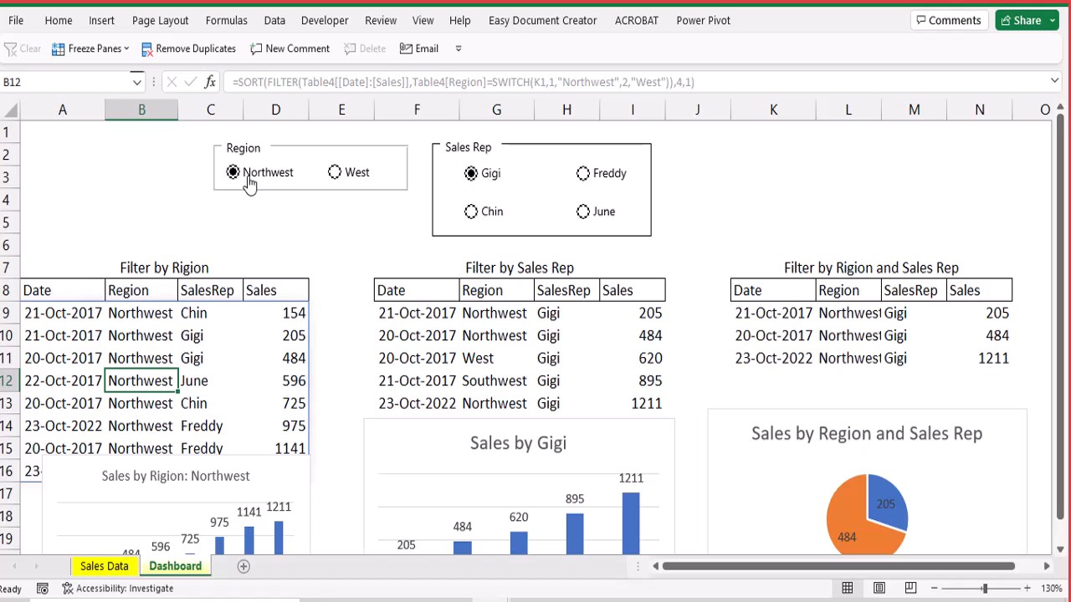
scroll(235, 324, "down", 2)
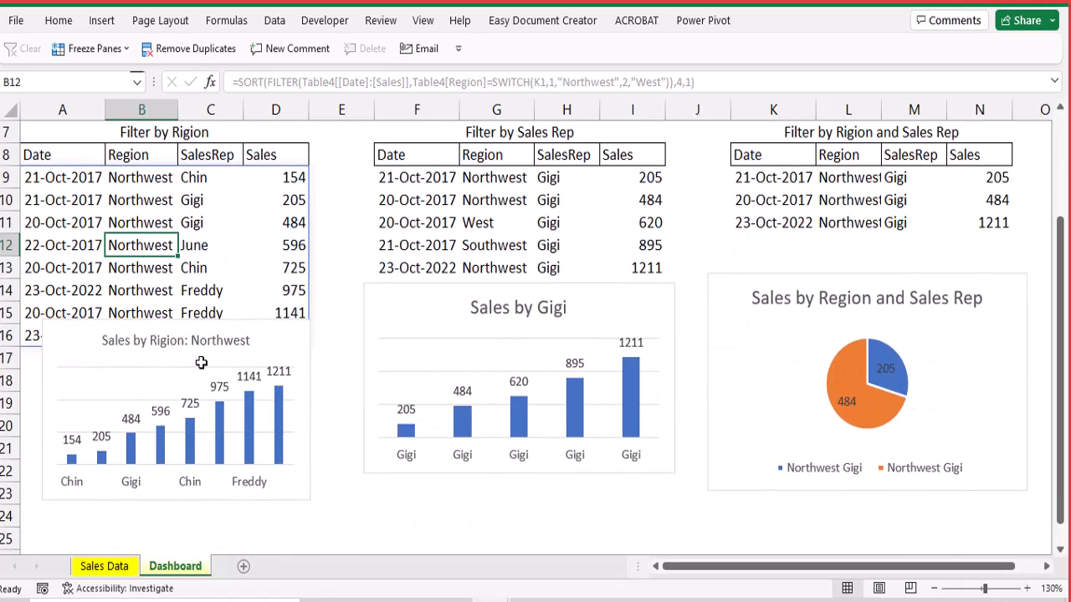
scroll(198, 363, "up", 2)
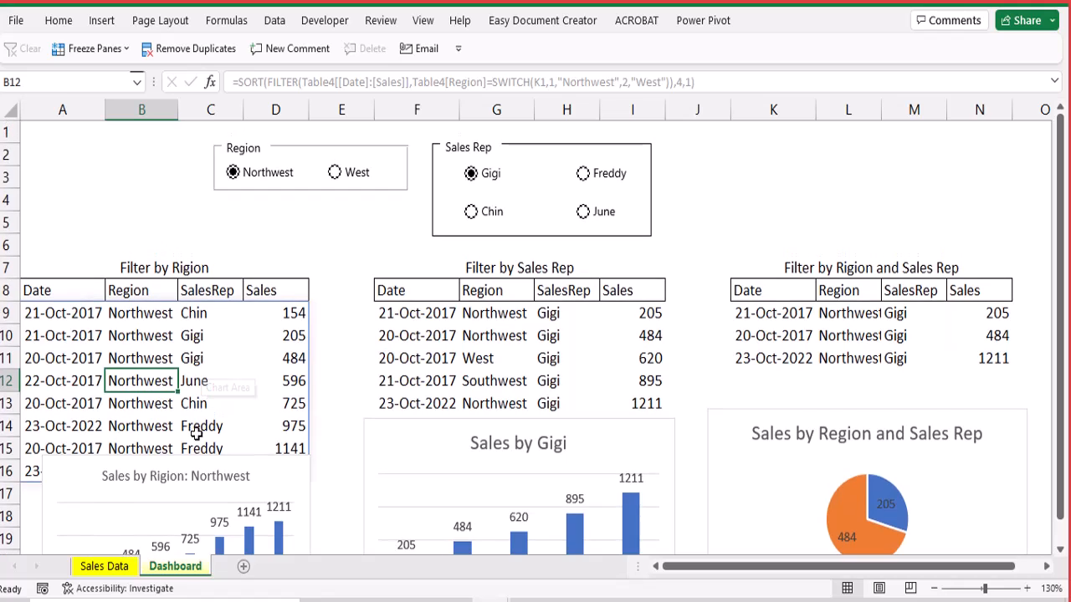
left_click(333, 176)
left_click(259, 179)
left_click(337, 178)
left_click(246, 183)
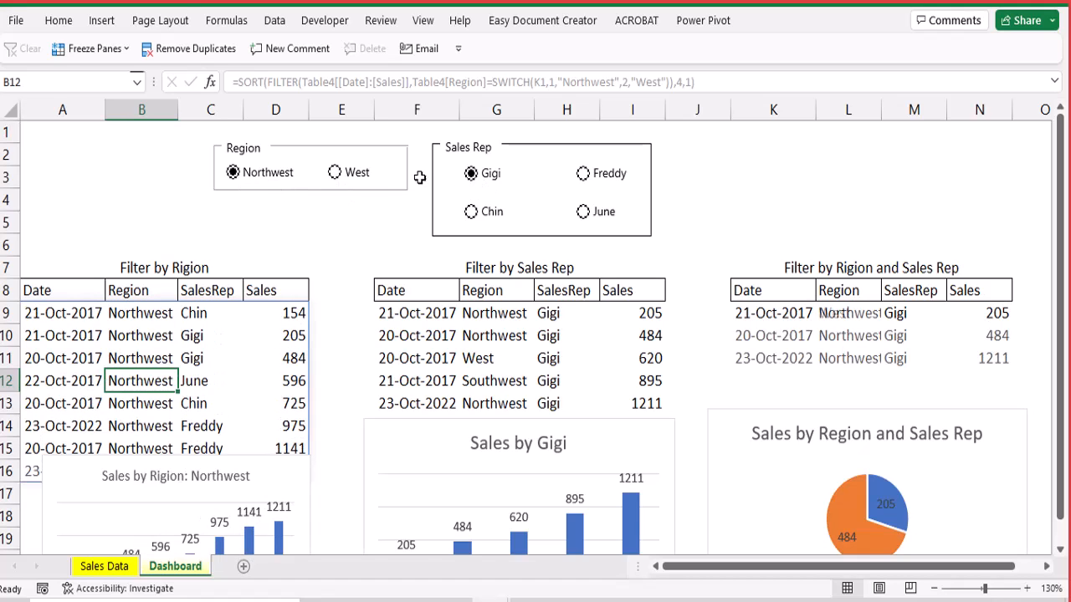
- Test the Sales Rep filter on the dashboard by selecting each sales rep in turn
left_click(584, 183)
left_click(588, 213)
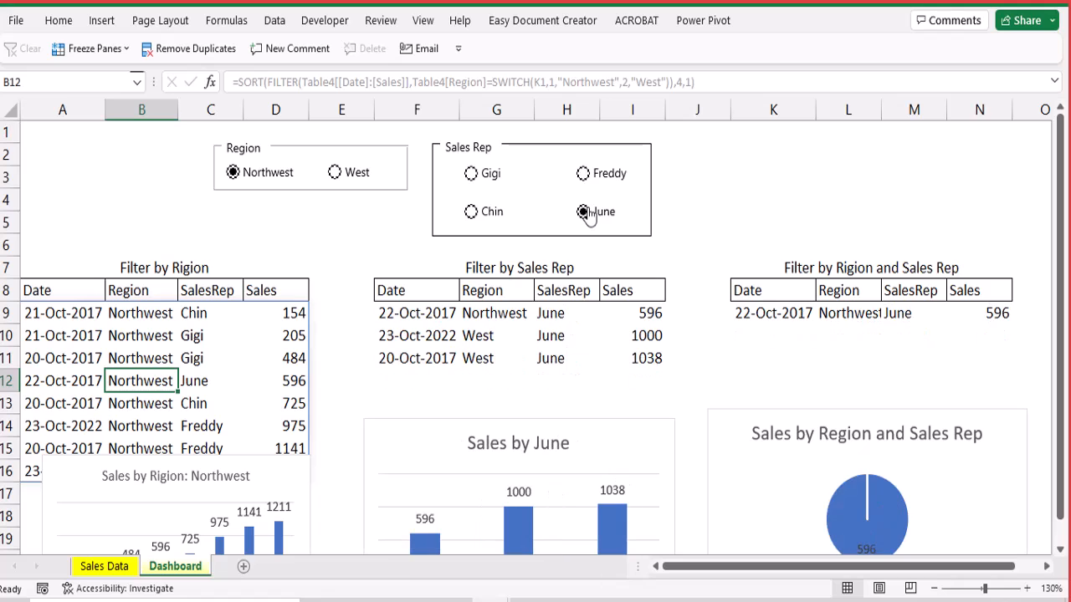
left_click(472, 211)
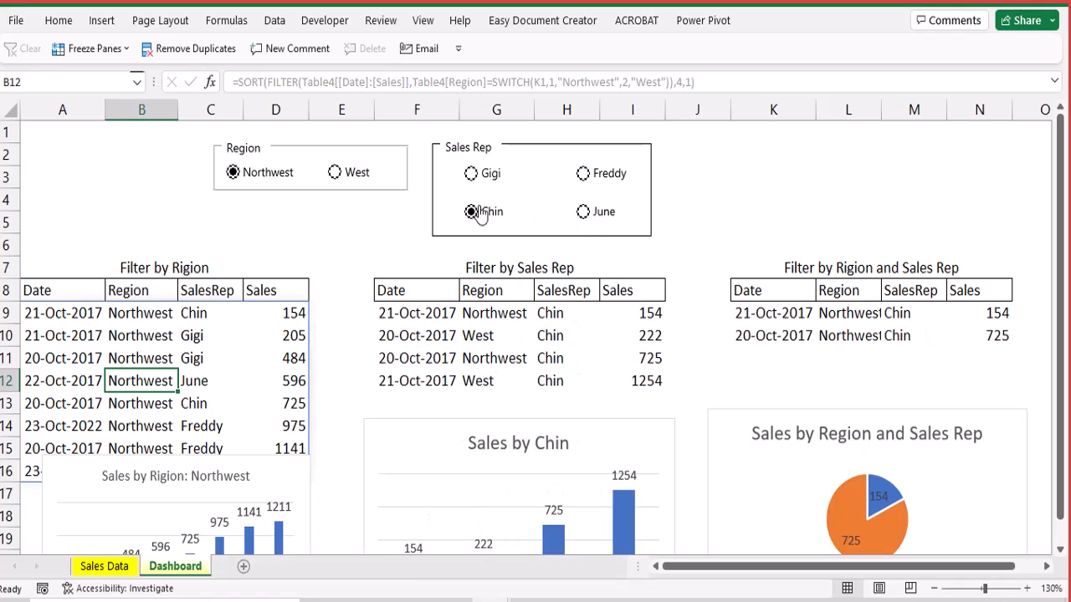
left_click(490, 178)
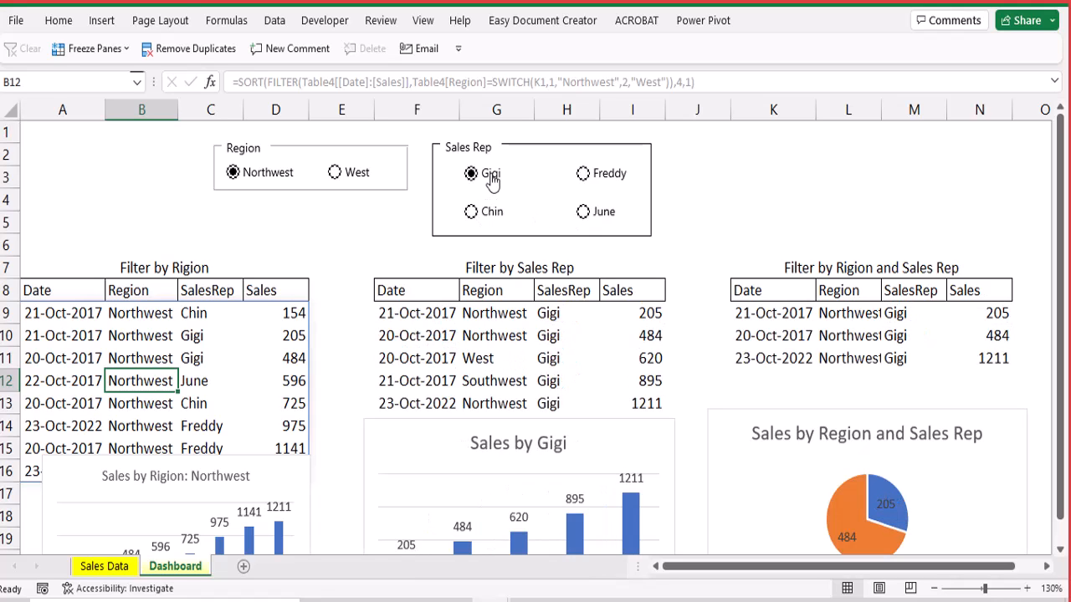
left_click(278, 405)
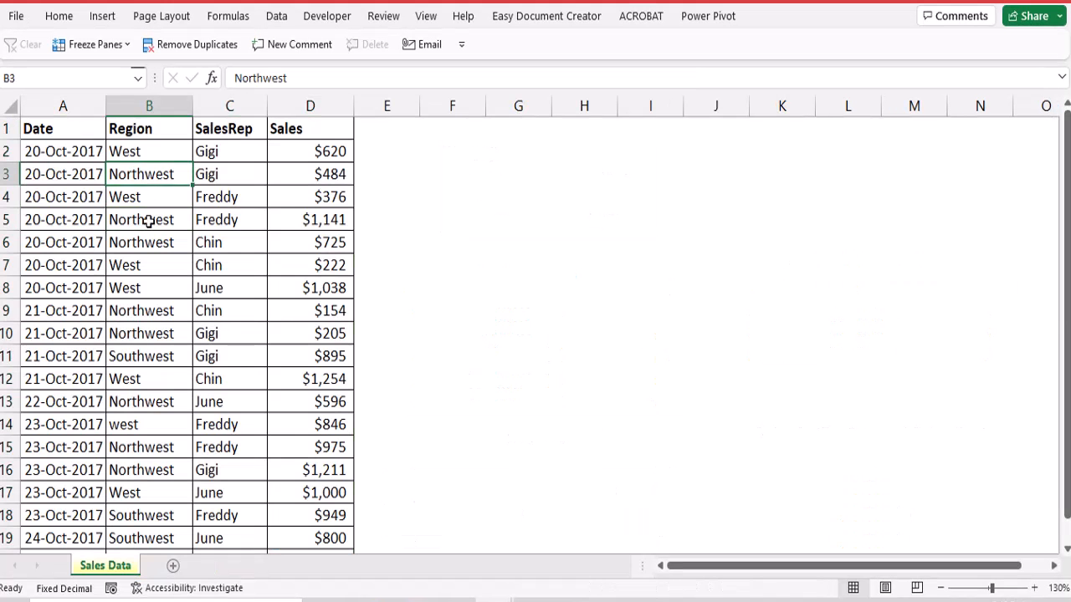
- Convert the sales data range A1:D20 into a table with headers
scroll(164, 273, "down", 6)
scroll(166, 265, "up", 6)
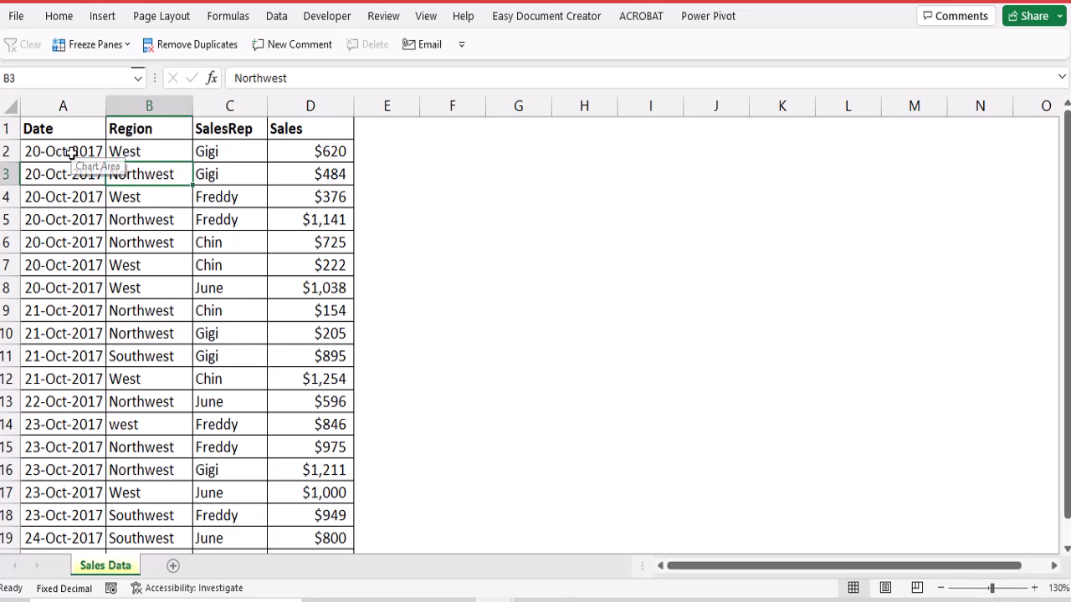
left_click_drag(67, 127, 315, 525)
scroll(284, 476, "up", 1)
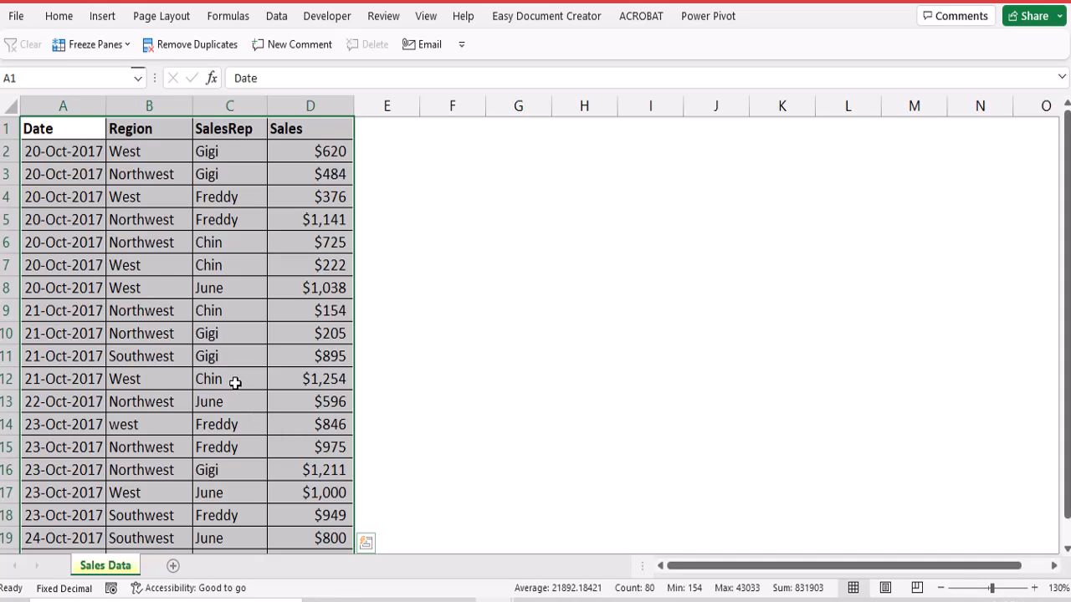
key("ctrl+t")
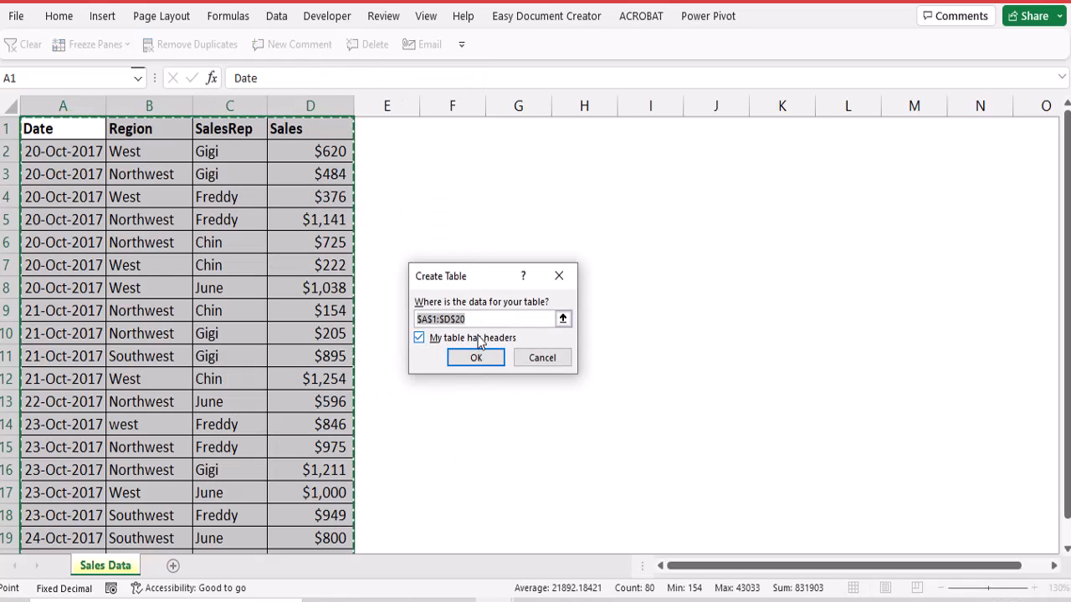
left_click(471, 366)
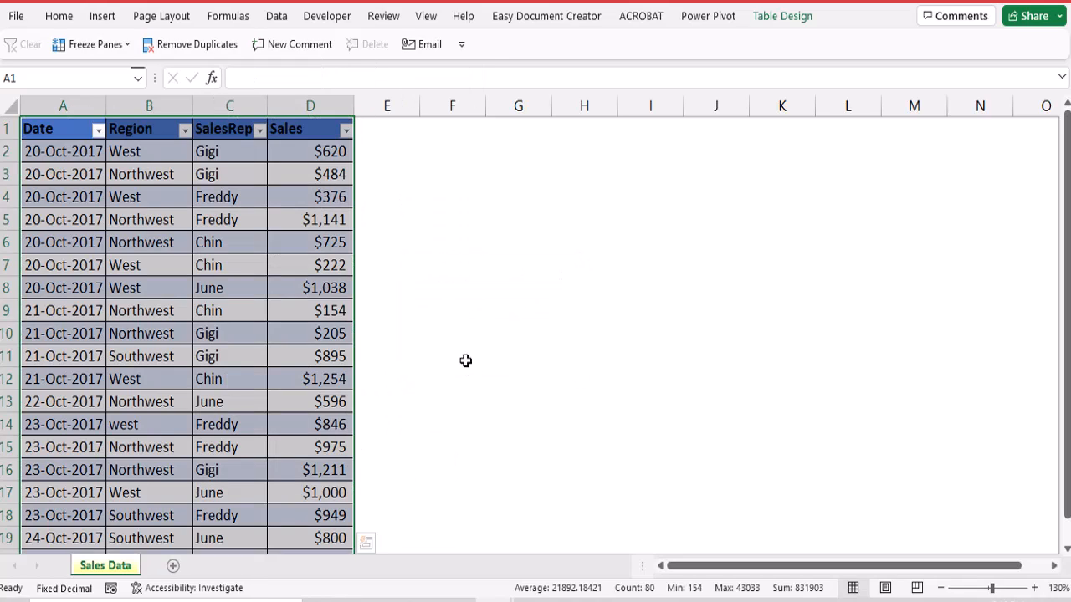
scroll(160, 263, "down", 3)
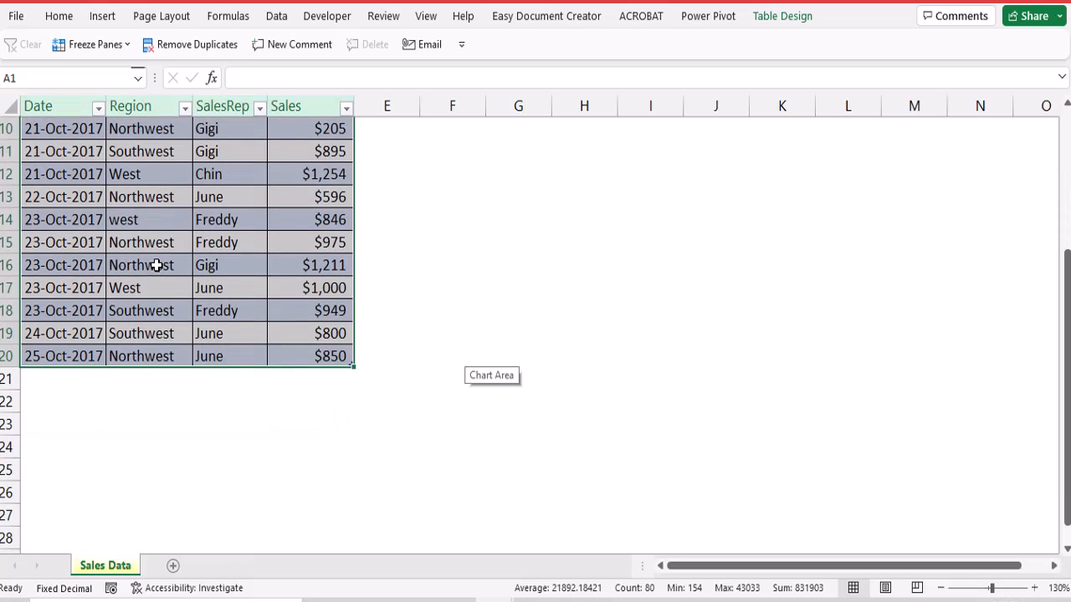
left_click(58, 379)
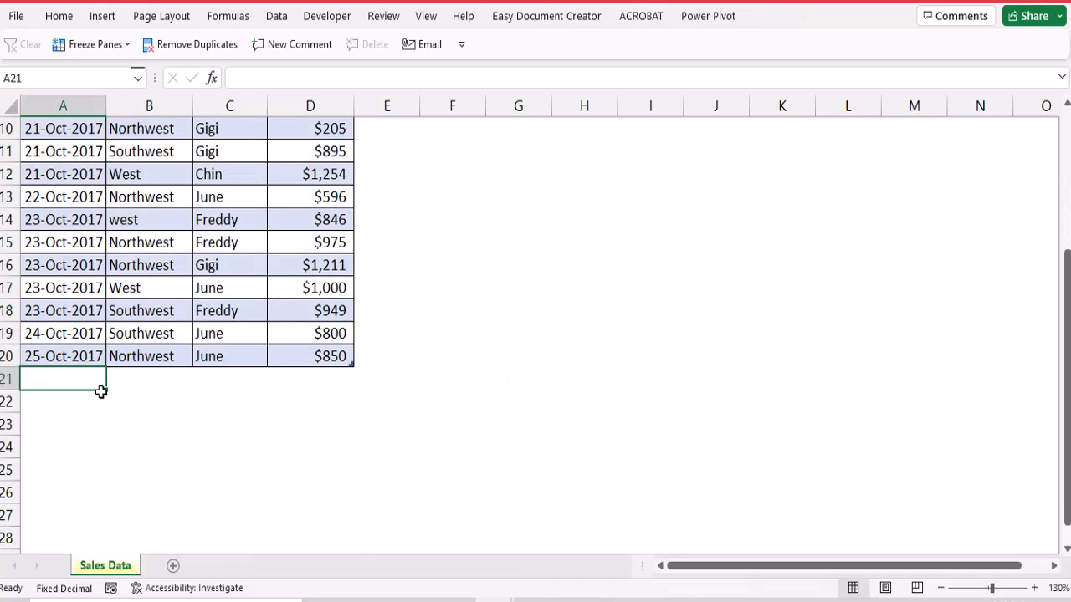
- Add a new worksheet and name it "New Dashboard"
left_click(172, 566)
double_click(168, 568)
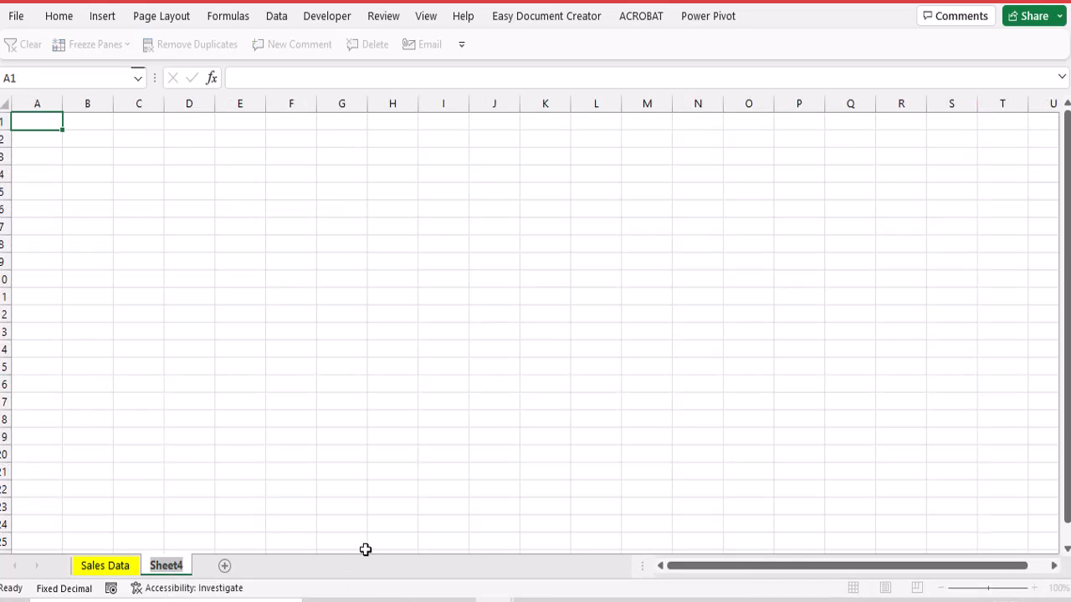
type("New")
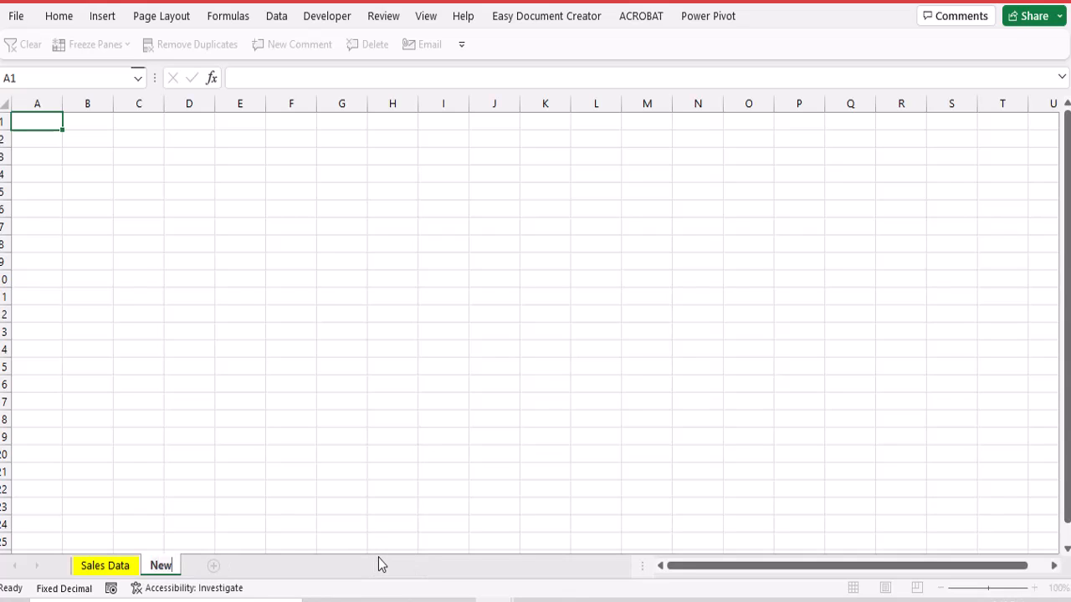
type(" Dashboard")
left_click(146, 260)
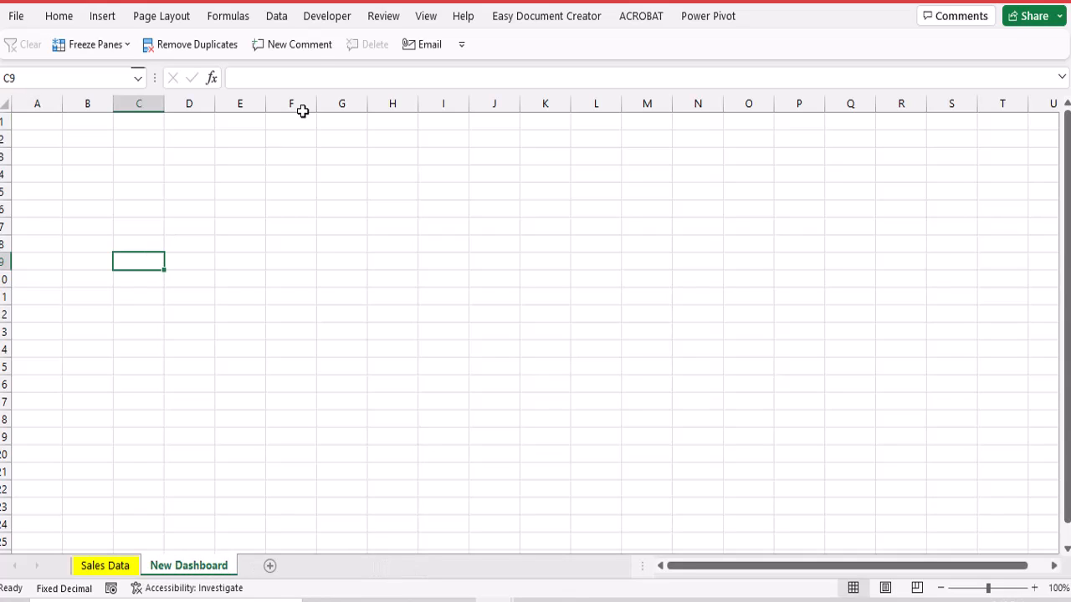
- Hide the gridlines on the New Dashboard sheet
left_click(426, 16)
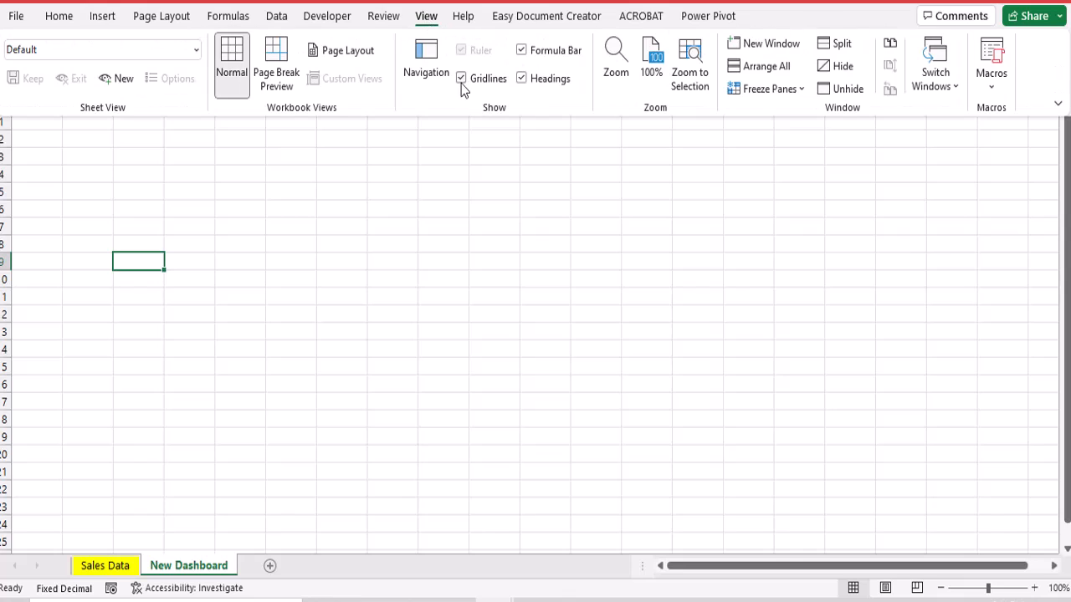
left_click(461, 79)
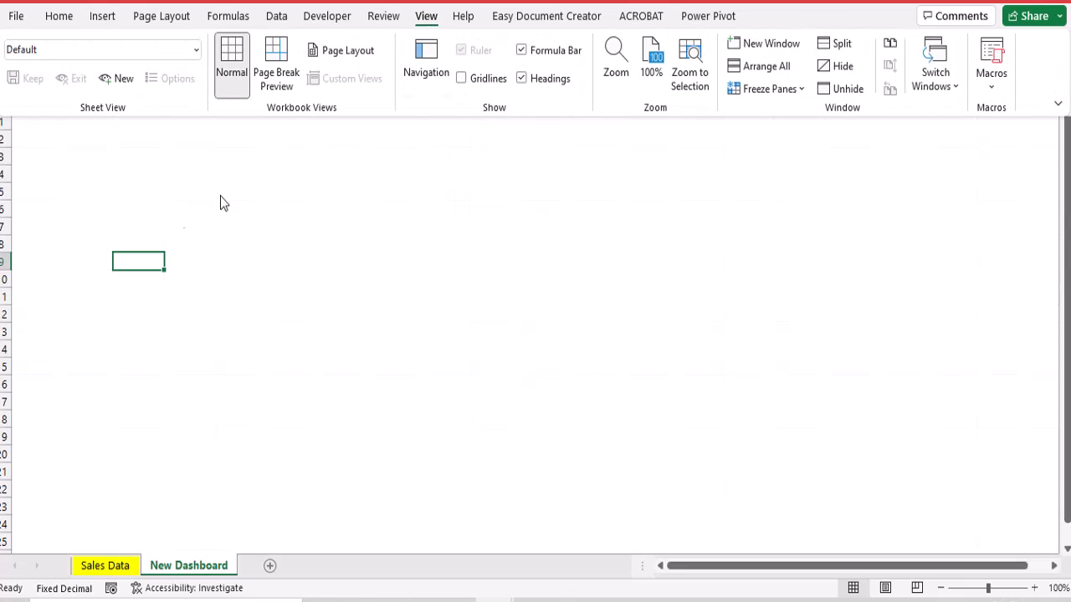
key("ctrl+F1")
left_click(58, 160)
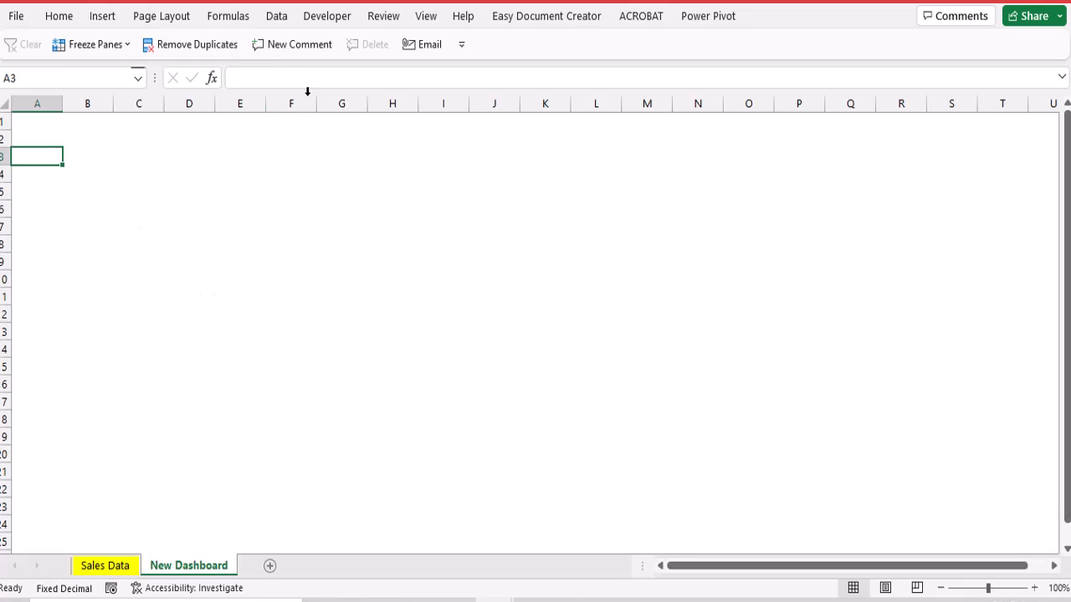
left_click(346, 19)
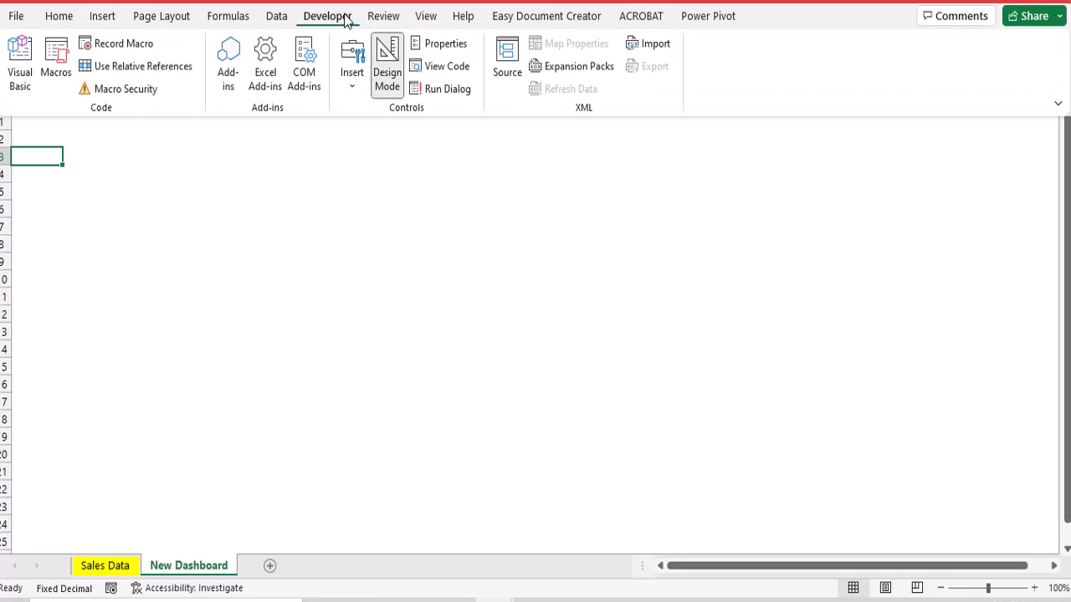
right_click(183, 23)
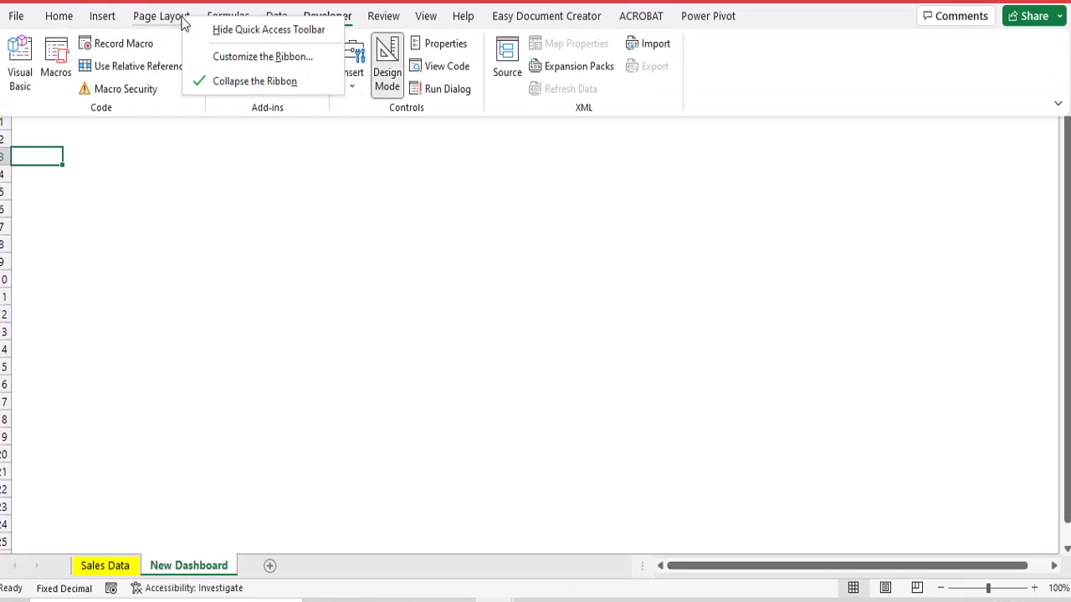
left_click(219, 56)
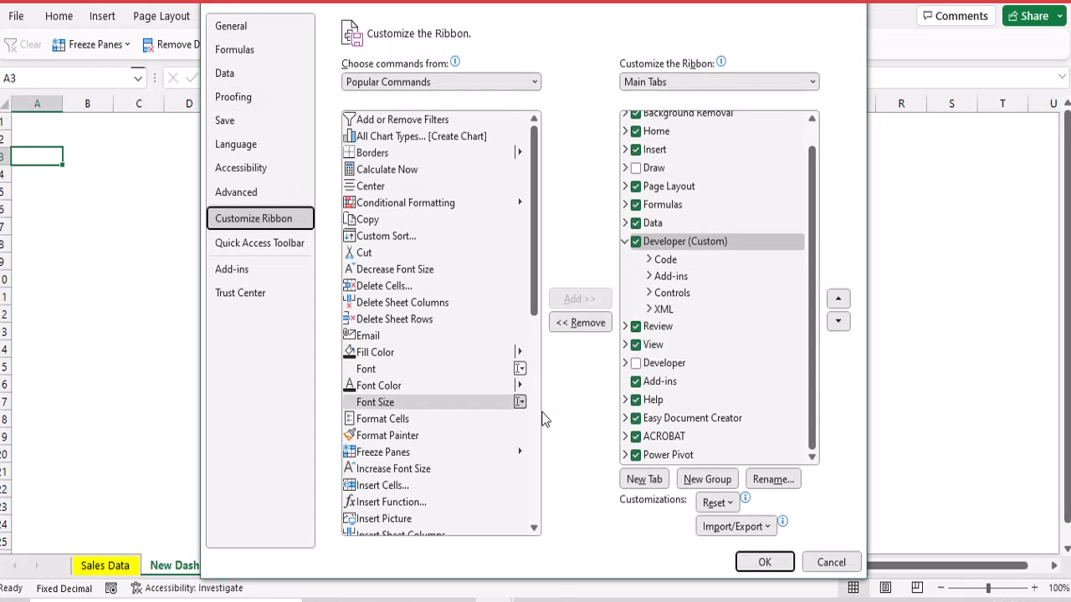
left_click(635, 365)
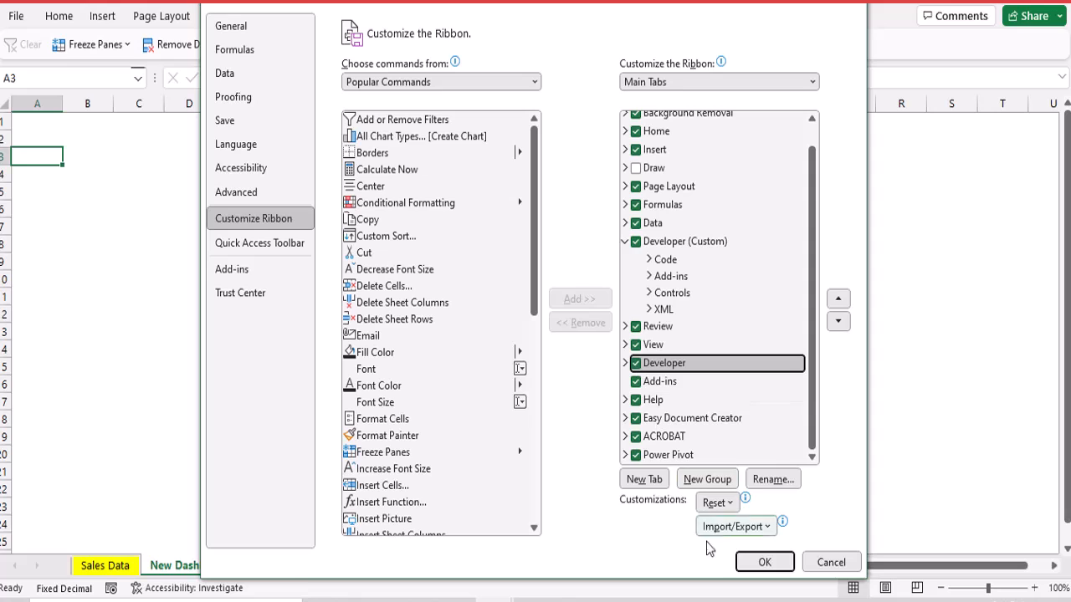
left_click(818, 564)
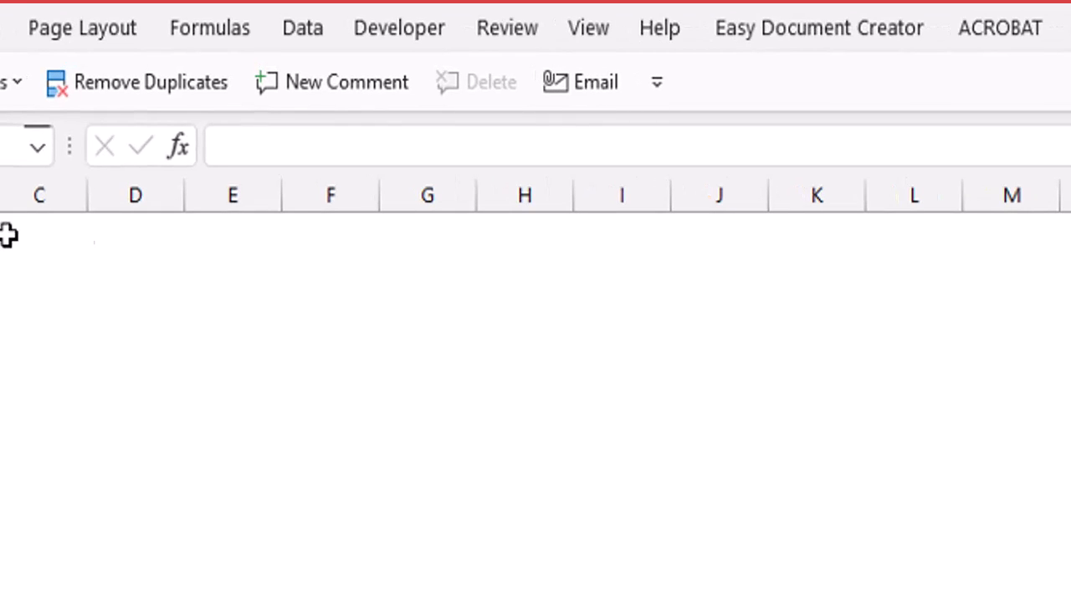
- Insert an Option Button form control near cell A1, spanning roughly columns A and B
left_click(420, 38)
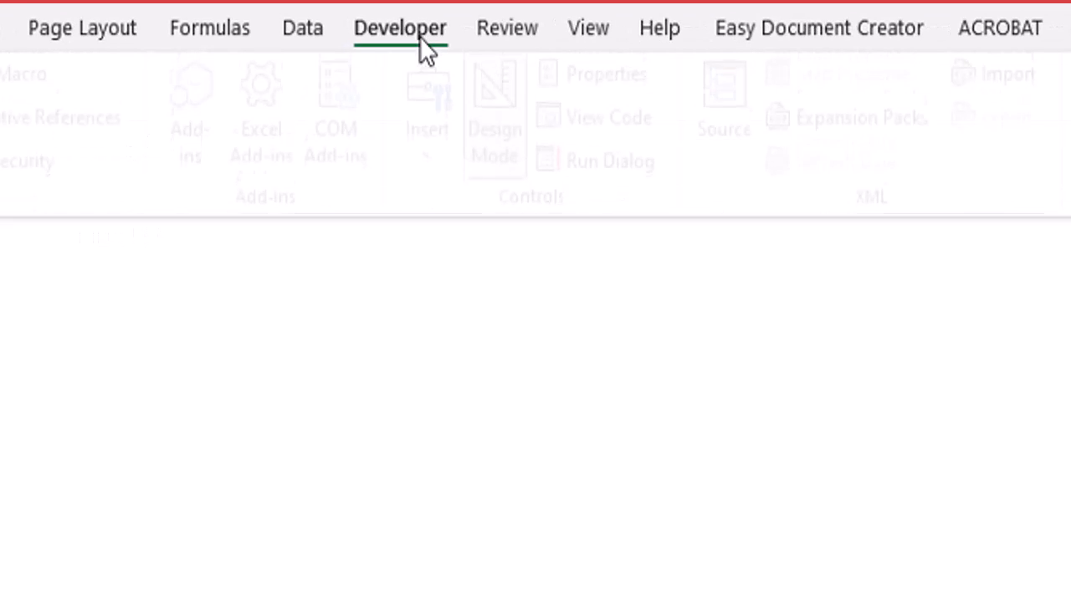
left_click(442, 182)
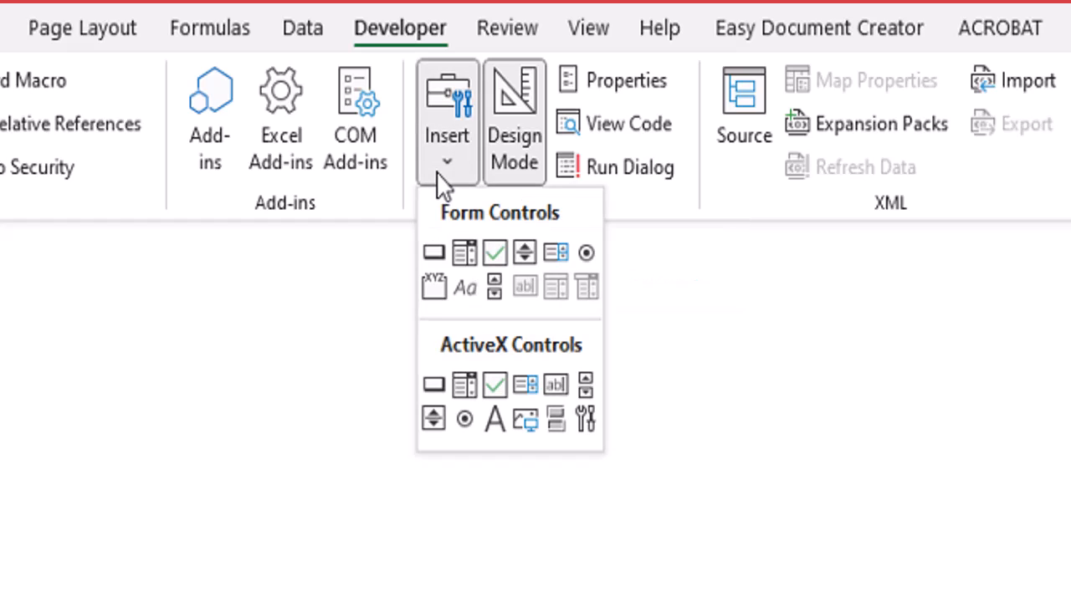
left_click(586, 252)
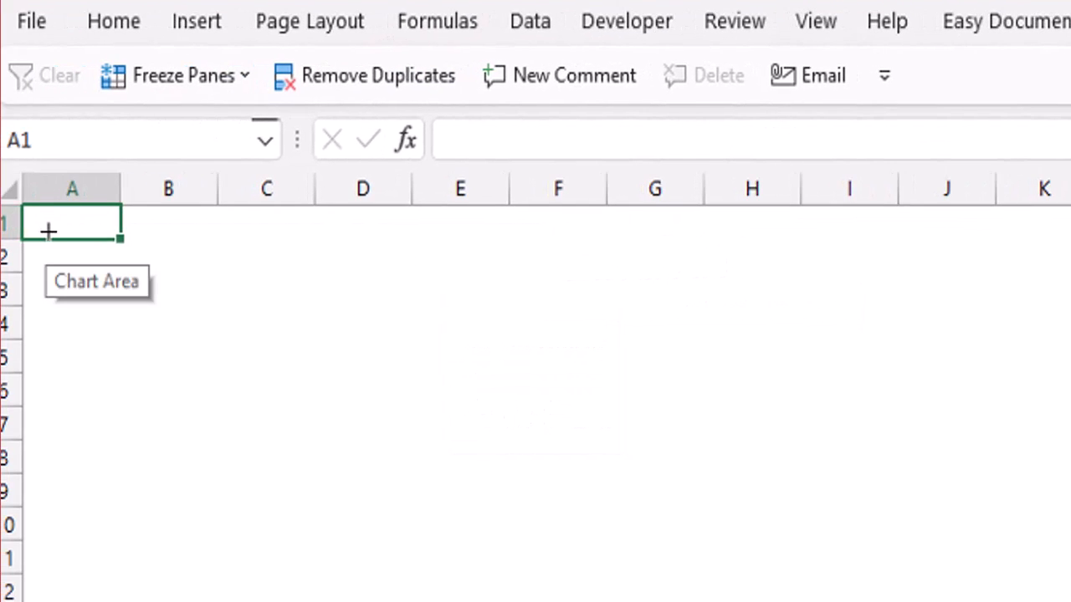
left_click_drag(47, 231, 208, 282)
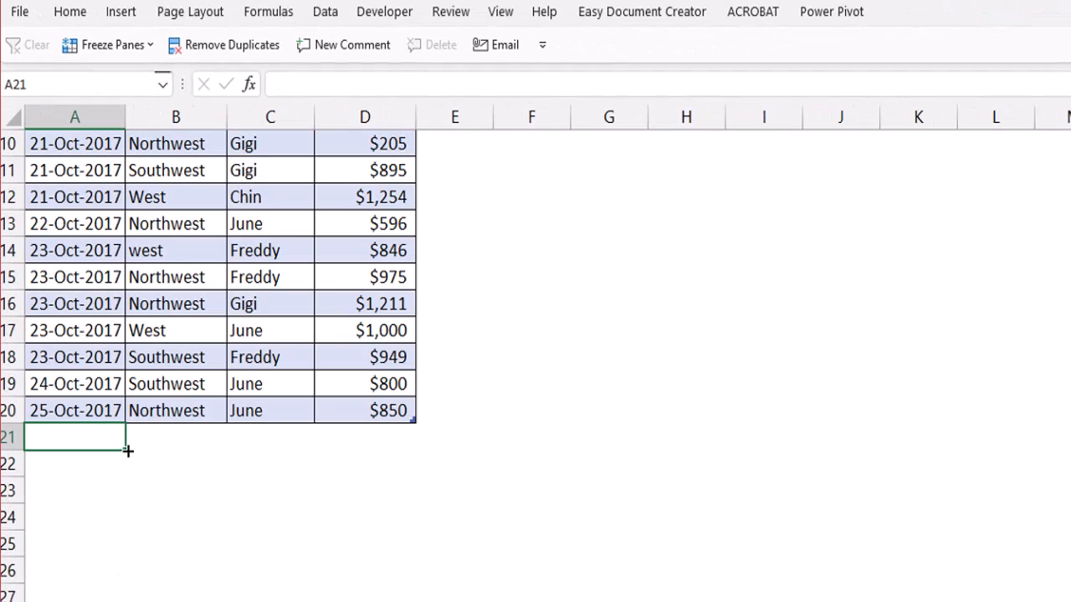
- Check the regions in the sales table and make two copies of the option button in a row beside the original
scroll(167, 279, "up", 3)
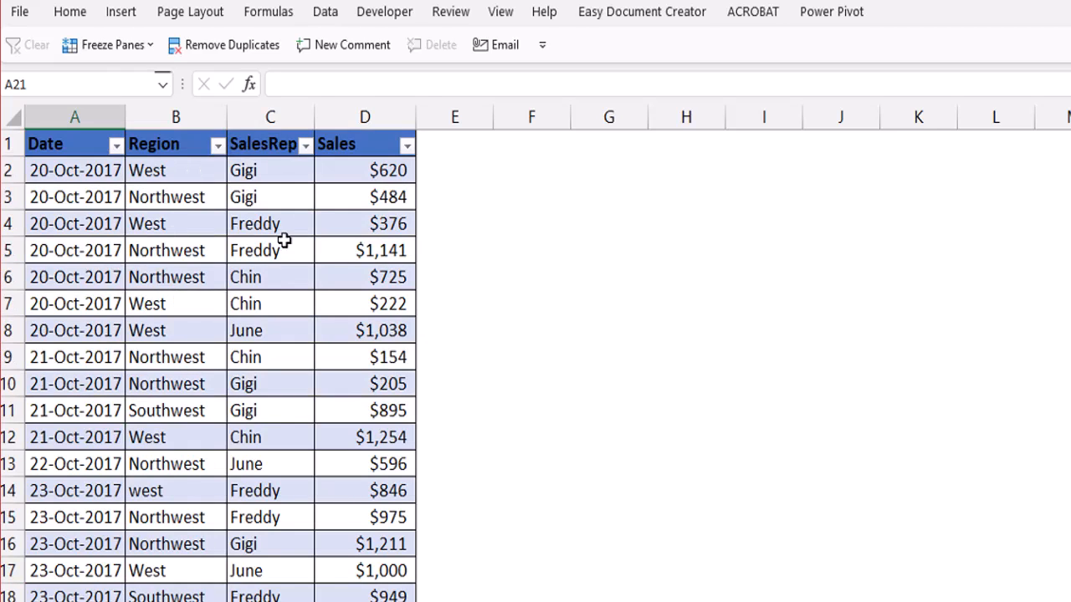
left_click(184, 170)
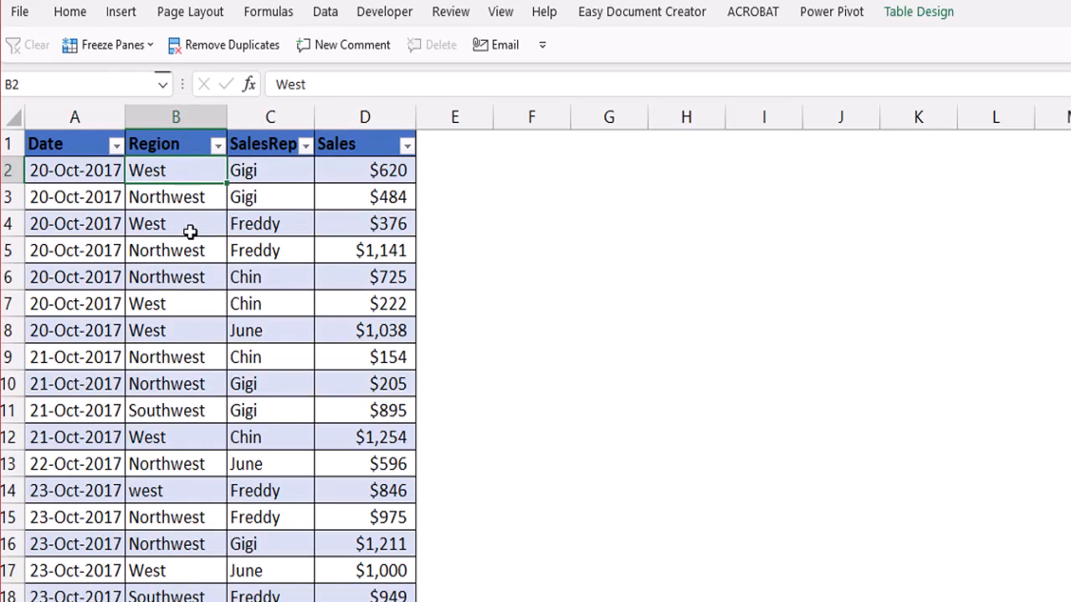
left_click(190, 231)
left_click(177, 407)
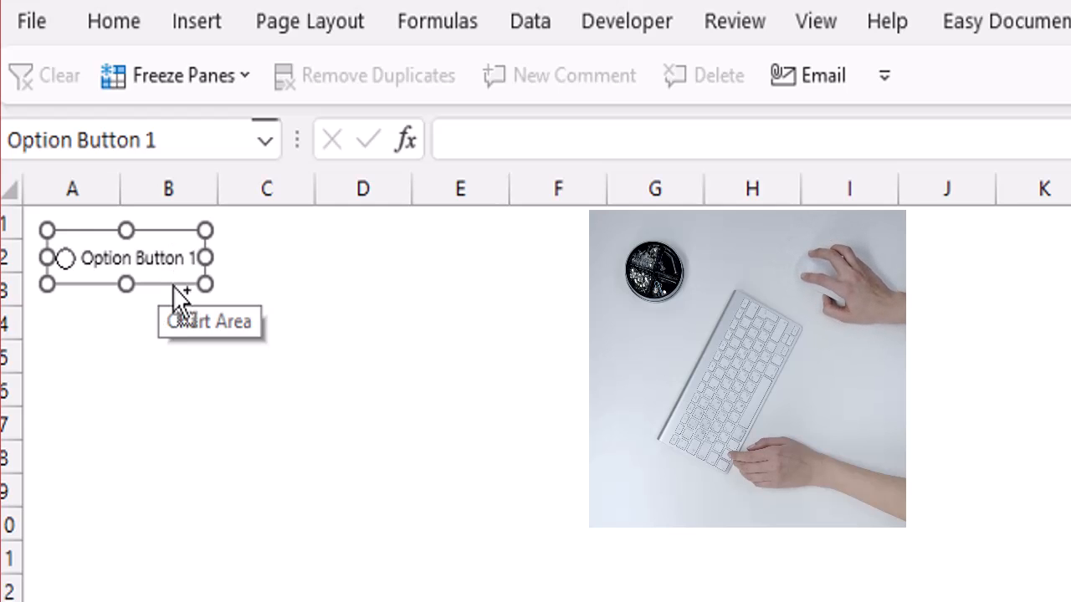
left_click_drag(172, 281, 451, 291)
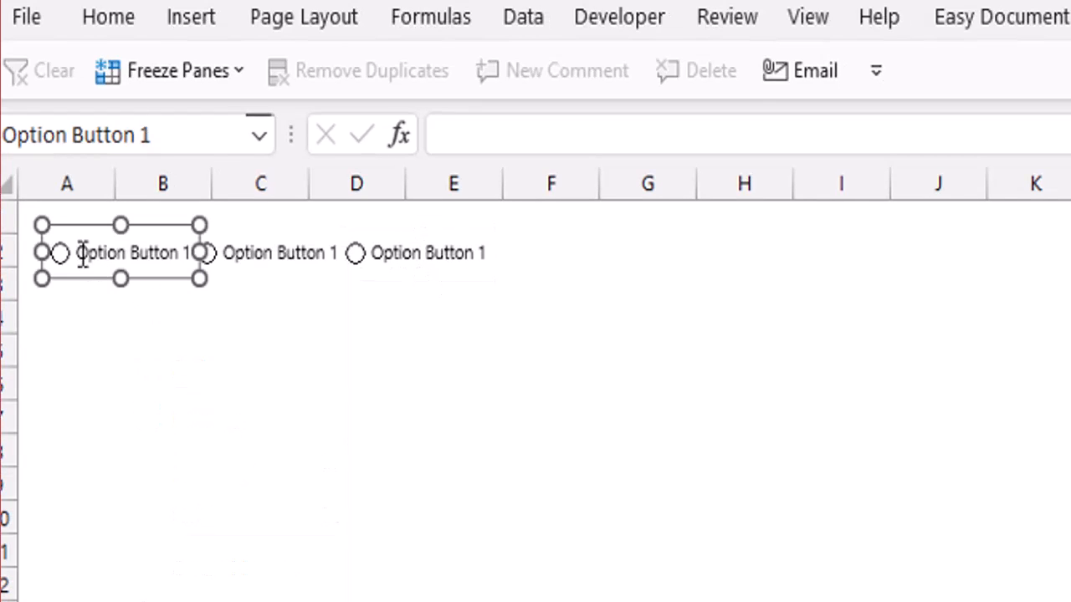
- Change the first option button's label to "West"
left_click(84, 255)
key("Delete")
key("Delete")
key("Delete")
key("Delete")
key("Delete")
key("Delete")
key("Delete")
type("Westd")
key("BackSpace")
- Change the middle option button's label to "Southwest"
right_click(247, 251)
left_click(248, 253)
key("Delete")
key("Delete")
key("Delete")
key("Delete")
key("Delete")
key("Delete")
key("Delete")
key("Delete")
key("Delete")
key("Delete")
key("Delete")
key("Delete")
key("Delete")
key("Delete")
key("Delete")
type("South")
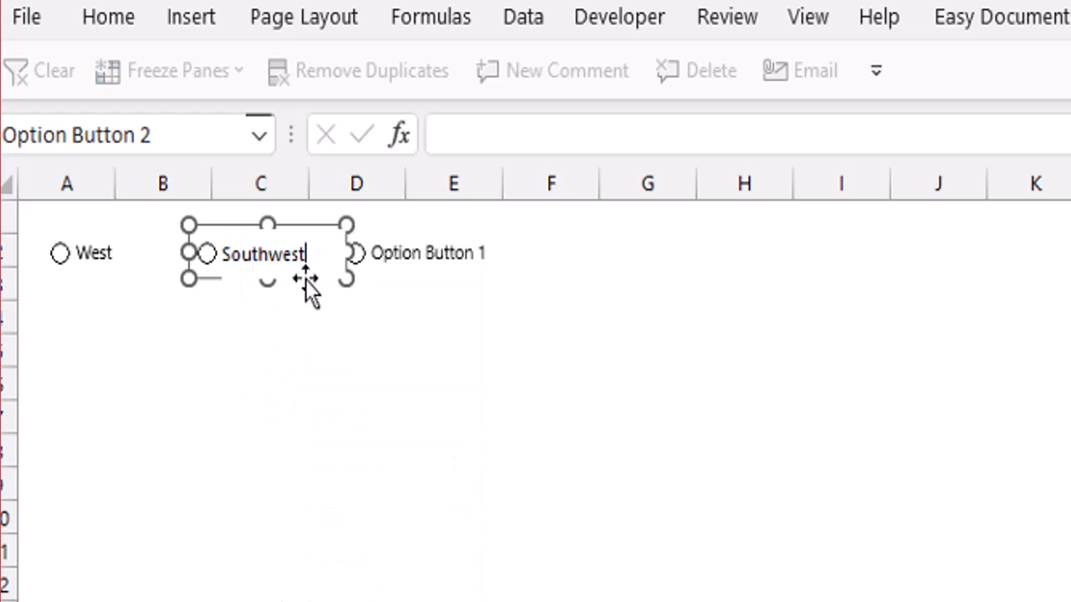
- Finish the middle option button's label as "Southwest" and change the third option button's label to "Northwest"
type("west")
right_click(382, 259)
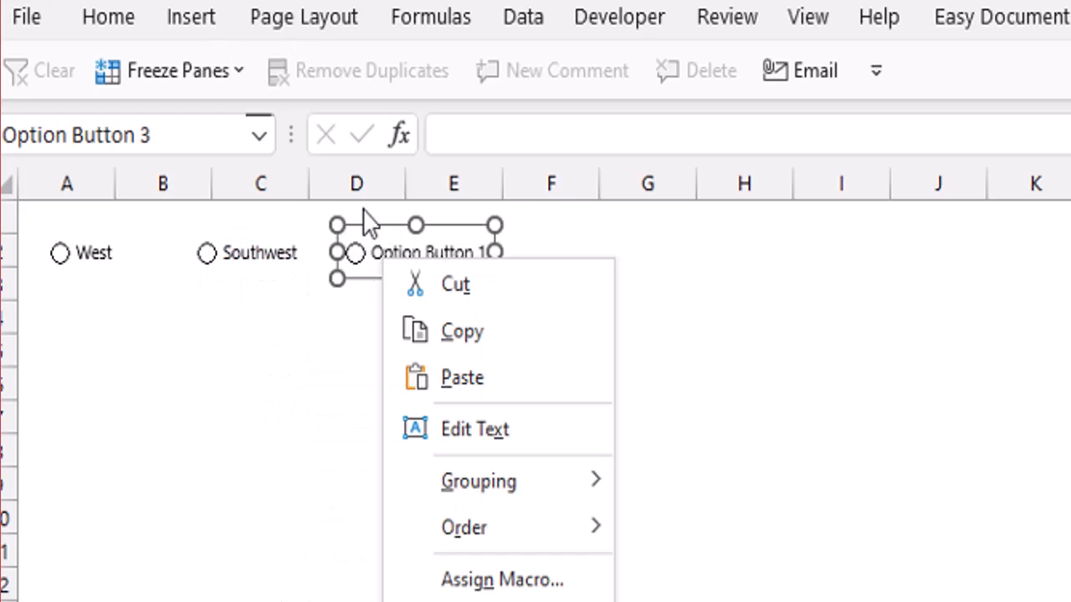
left_click(375, 254)
key("Delete")
key("Delete")
key("Delete")
key("Delete")
key("Delete")
key("Delete")
key("Delete")
key("Delete")
key("Delete")
key("Delete")
key("Delete")
key("Delete")
key("Delete")
key("Delete")
key("Delete")
type("NOrth")
key("BackSpace")
key("BackSpace")
key("BackSpace")
key("BackSpace")
type("orthWes")
key("BackSpace")
key("BackSpace")
key("BackSpace")
type("west")
left_click(343, 438)
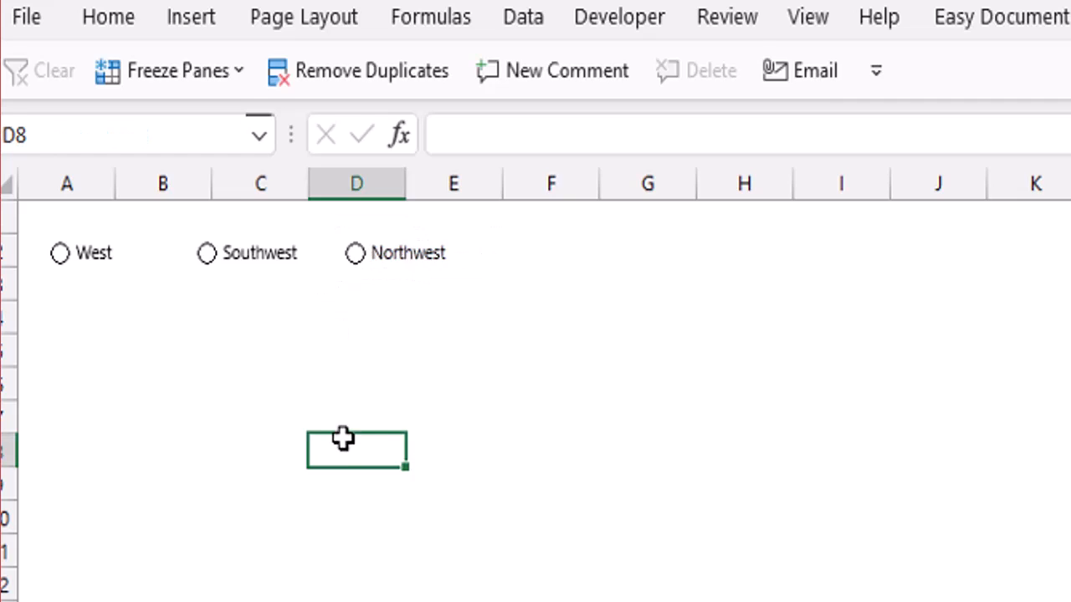
left_click(337, 350)
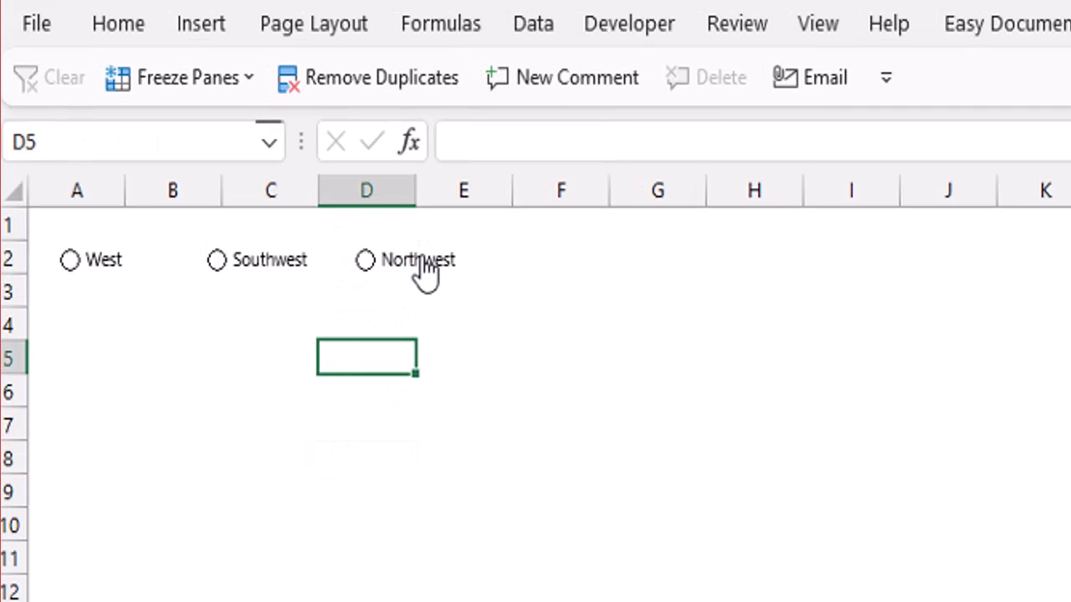
- Select all three option buttons, align their tops and distribute them horizontally
right_click(423, 266)
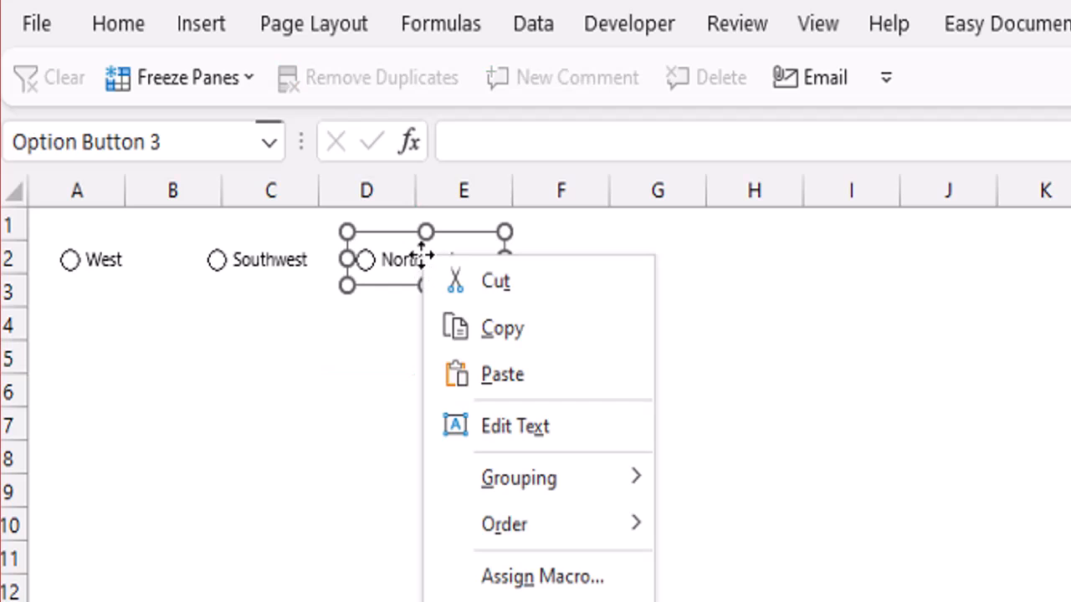
right_click(239, 272, "ctrl")
right_click(102, 265, "ctrl")
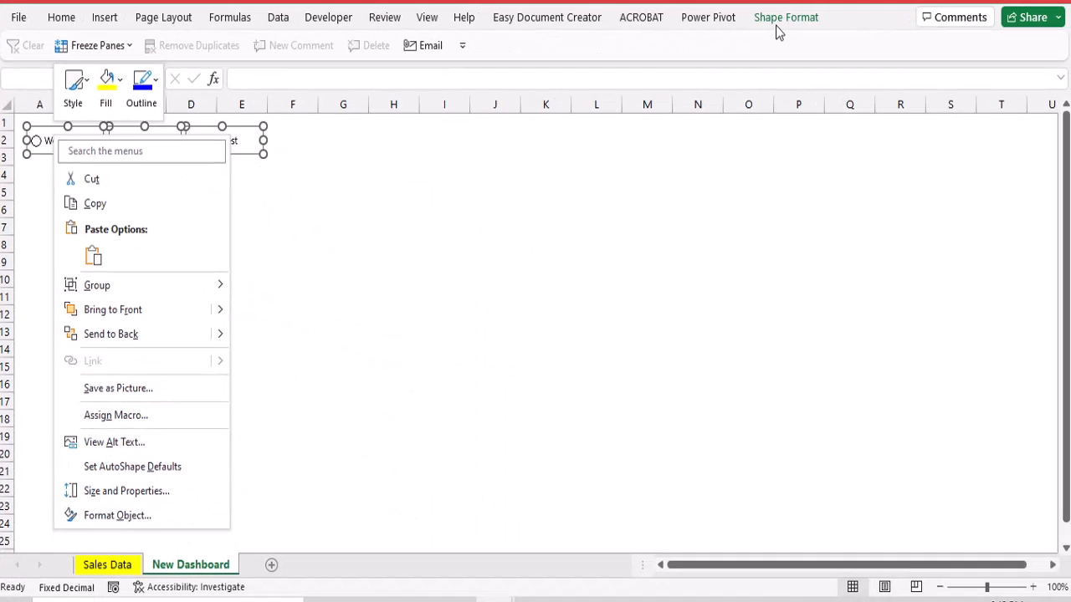
left_click(776, 22)
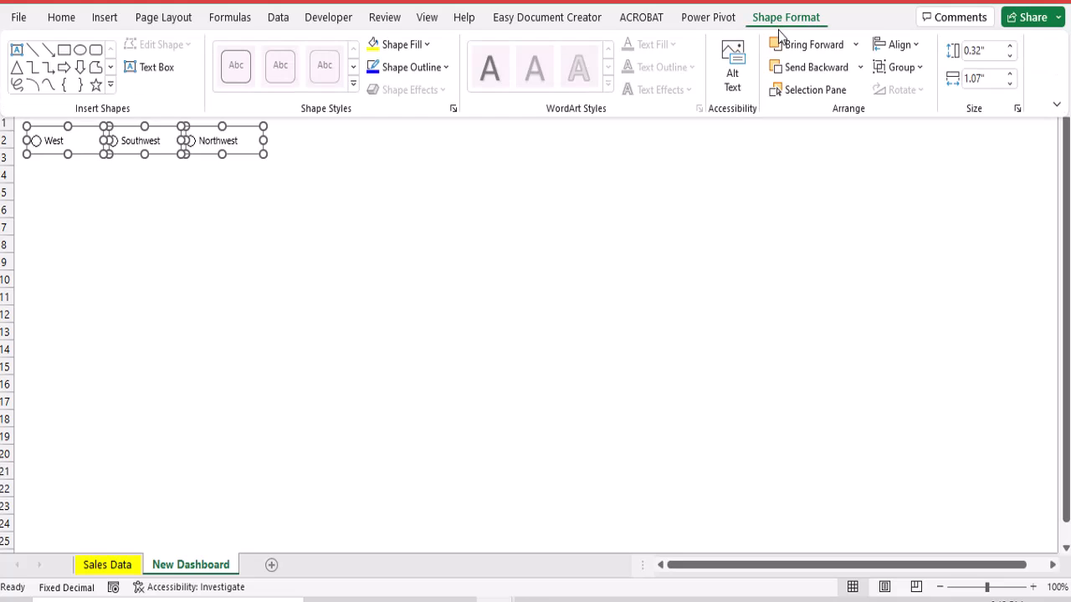
left_click(902, 46)
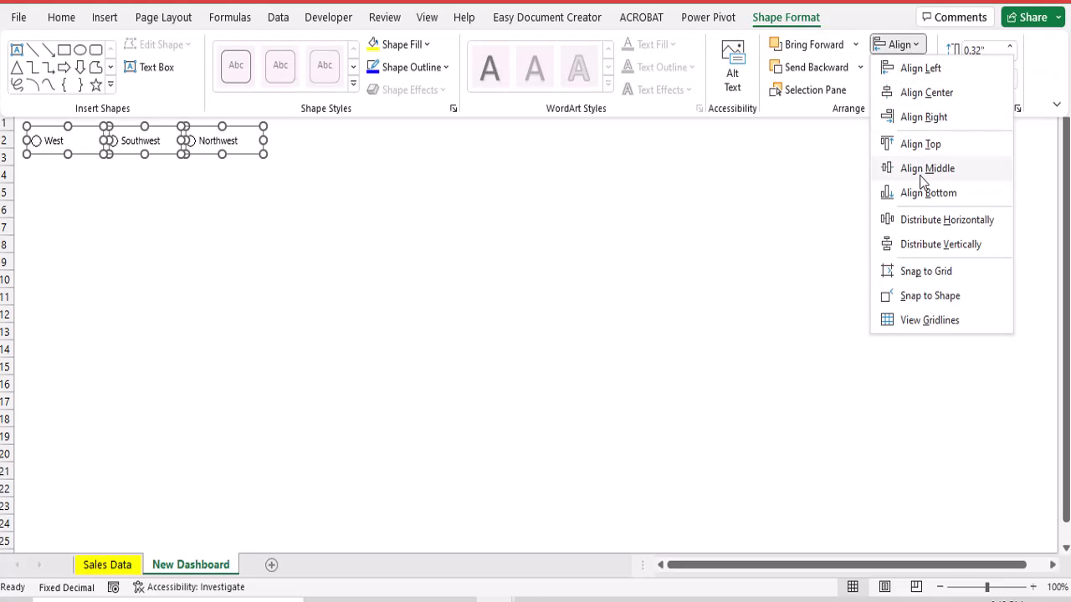
left_click(908, 150)
left_click(883, 49)
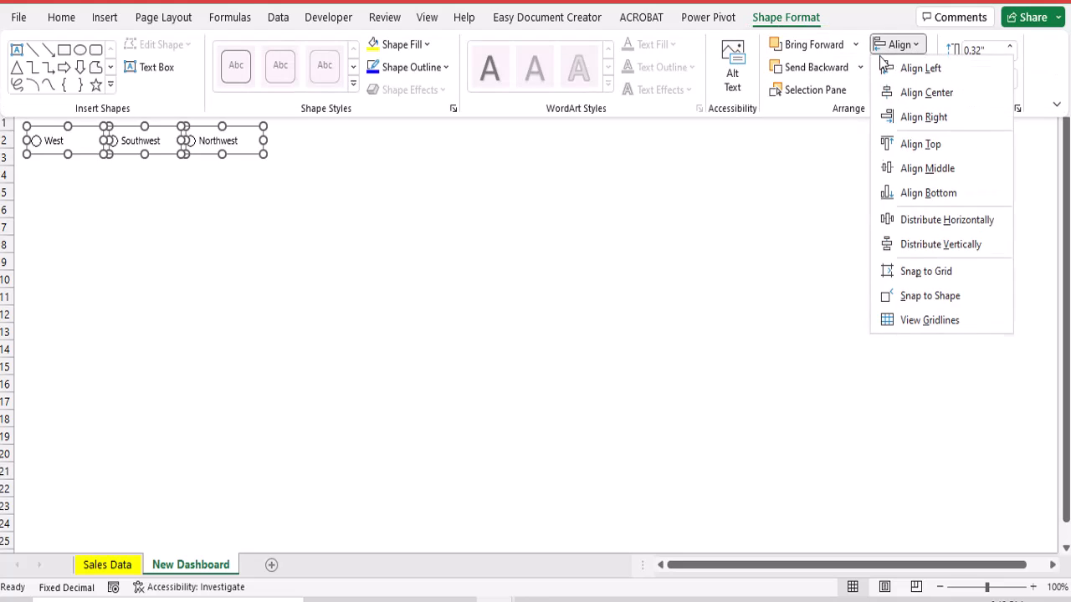
left_click(927, 219)
left_click(92, 211)
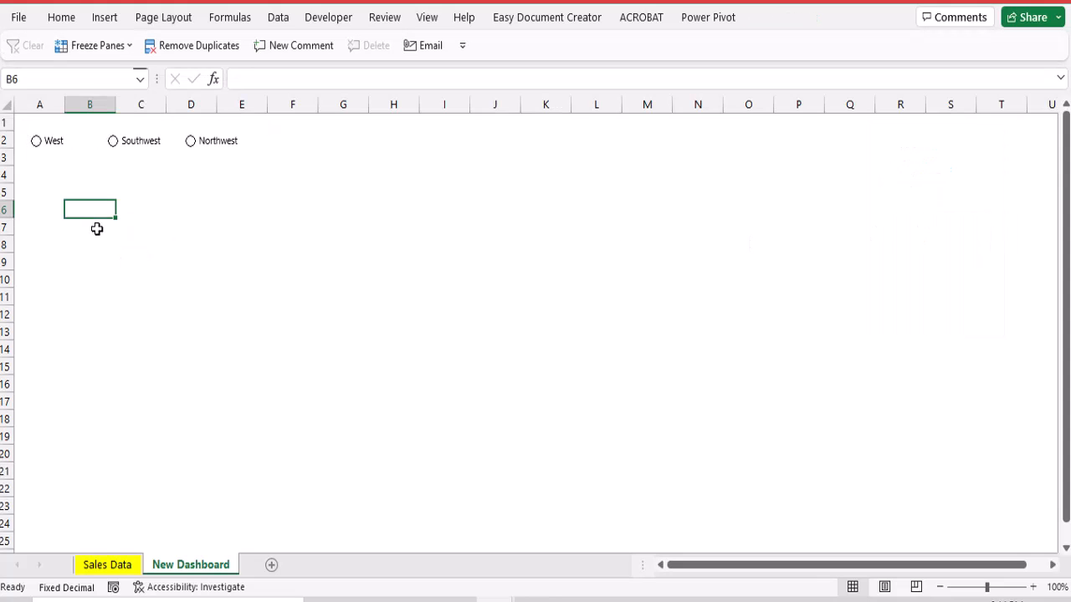
- Nudge the Southwest and Northwest option buttons together so that Southwest sits just beside the West label
left_click(147, 147, "ctrl")
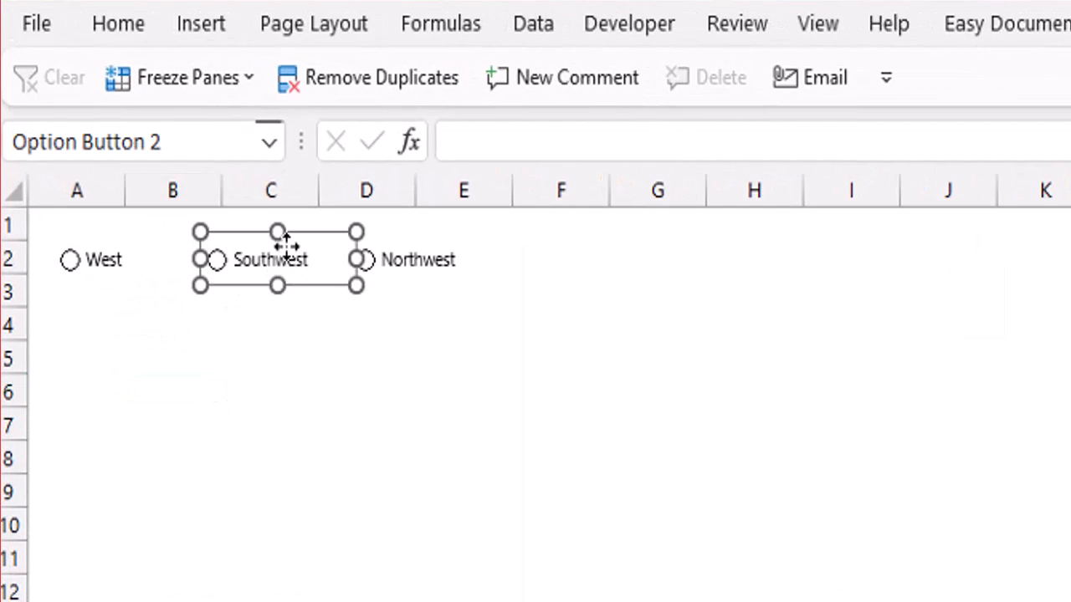
right_click(285, 243)
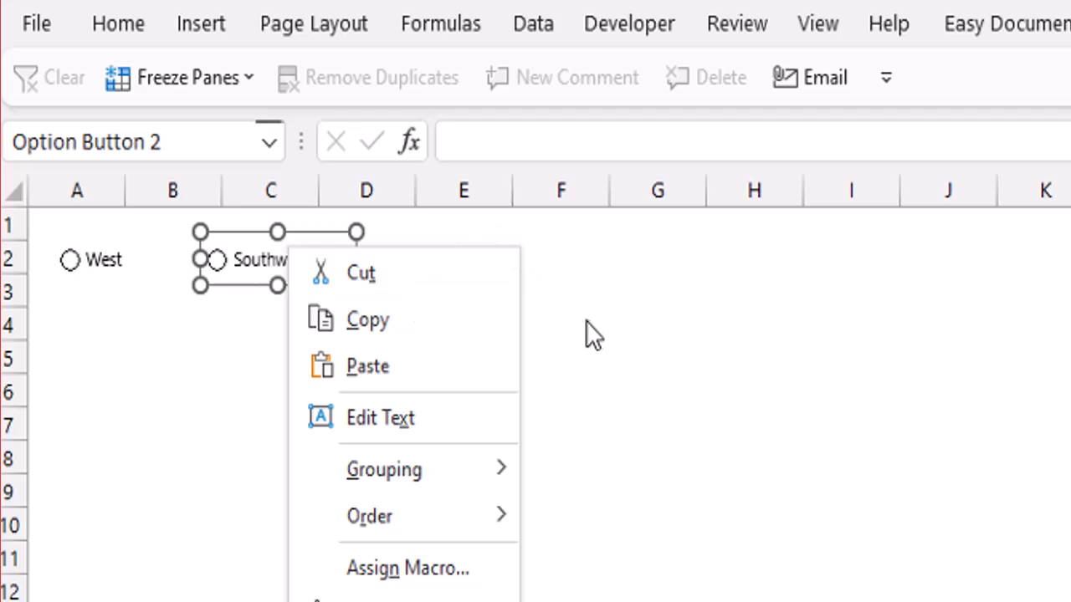
left_click(532, 338)
left_click(419, 268, "ctrl")
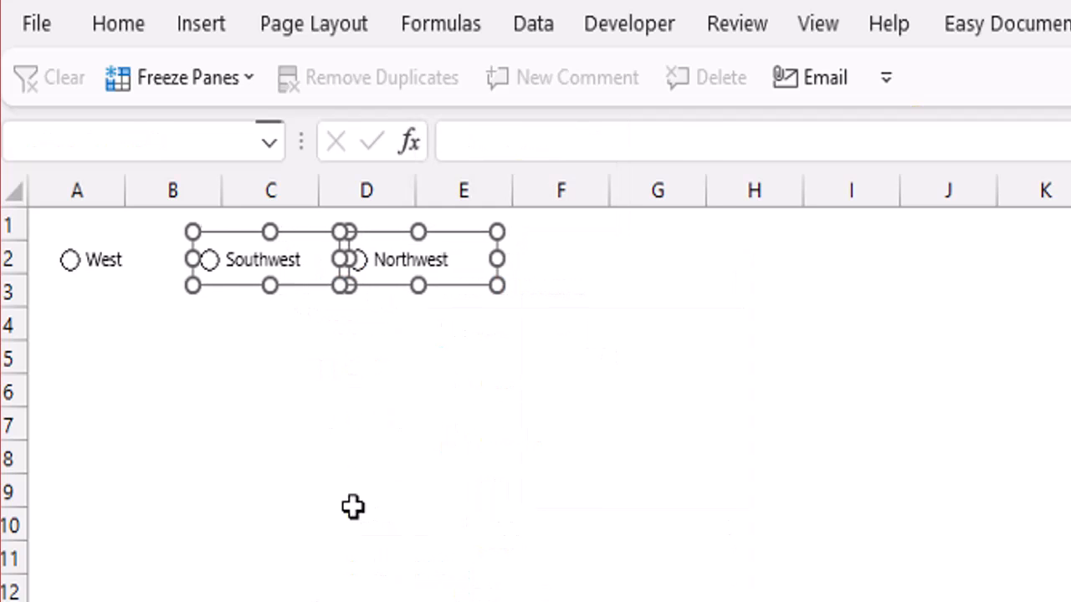
key("Left")
key("Left")
key("Left")
key("Left")
key("Left")
key("Left")
key("Left")
key("Left")
key("Right")
key("Right")
key("Right")
key("Right")
key("Right")
key("Right")
key("Right")
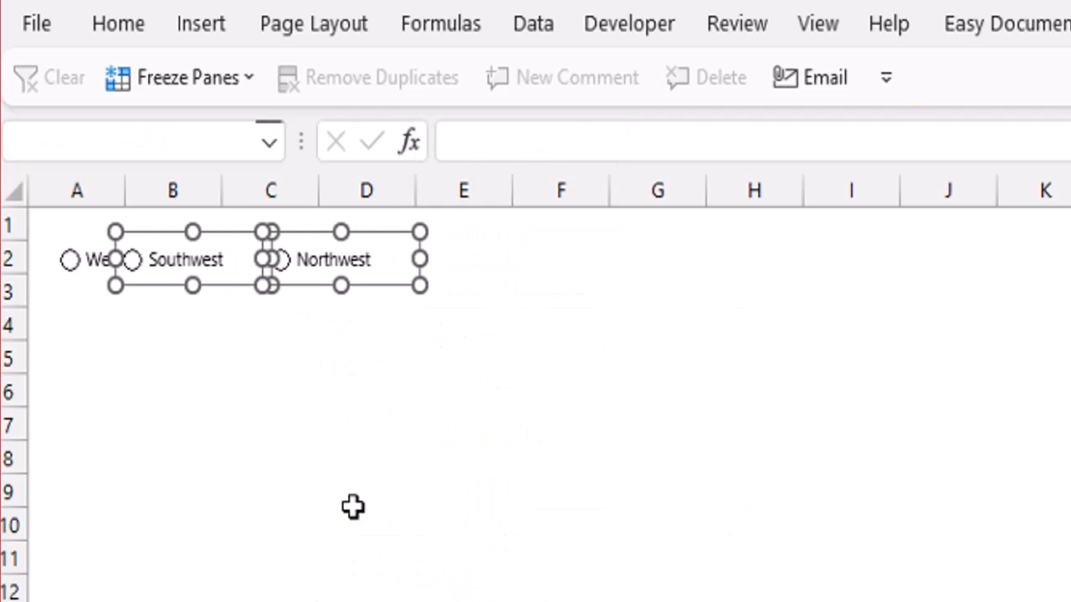
left_click(354, 506)
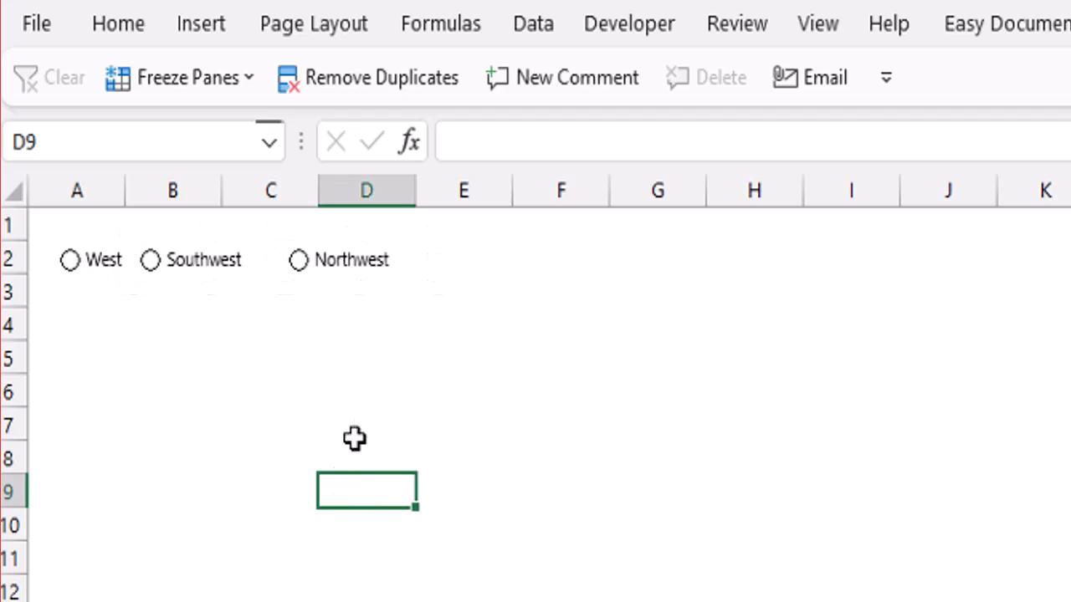
- Nudge the Northwest option button closer to the Southwest label to even out the gaps in the row
left_click(359, 275, "ctrl")
key("Left")
key("Left")
key("Left")
key("Left")
key("Left")
key("Left")
key("Left")
key("Left")
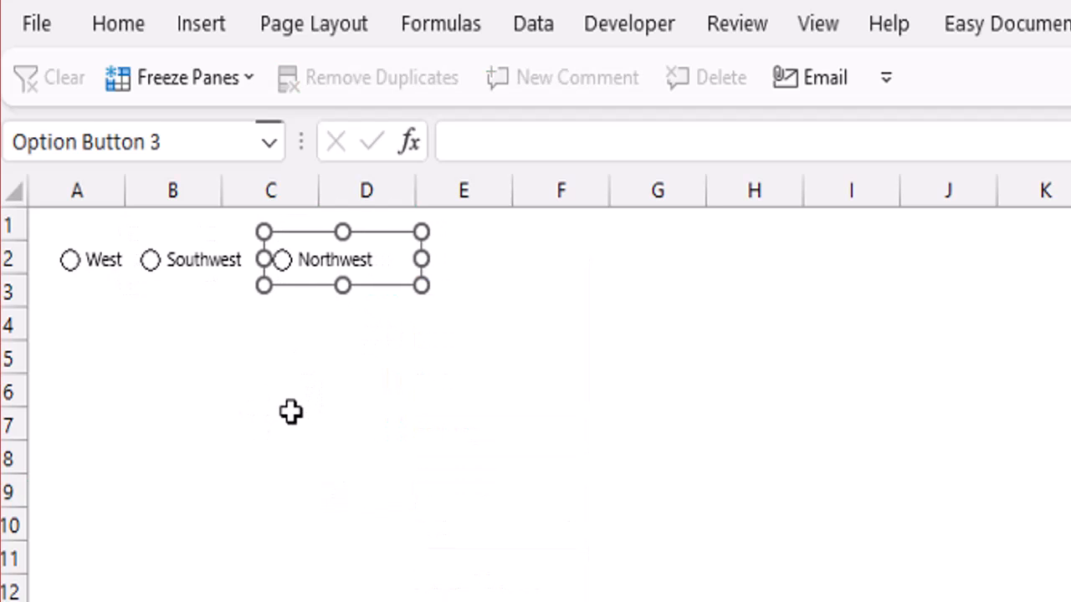
left_click_drag(225, 420, 172, 406)
left_click(168, 352)
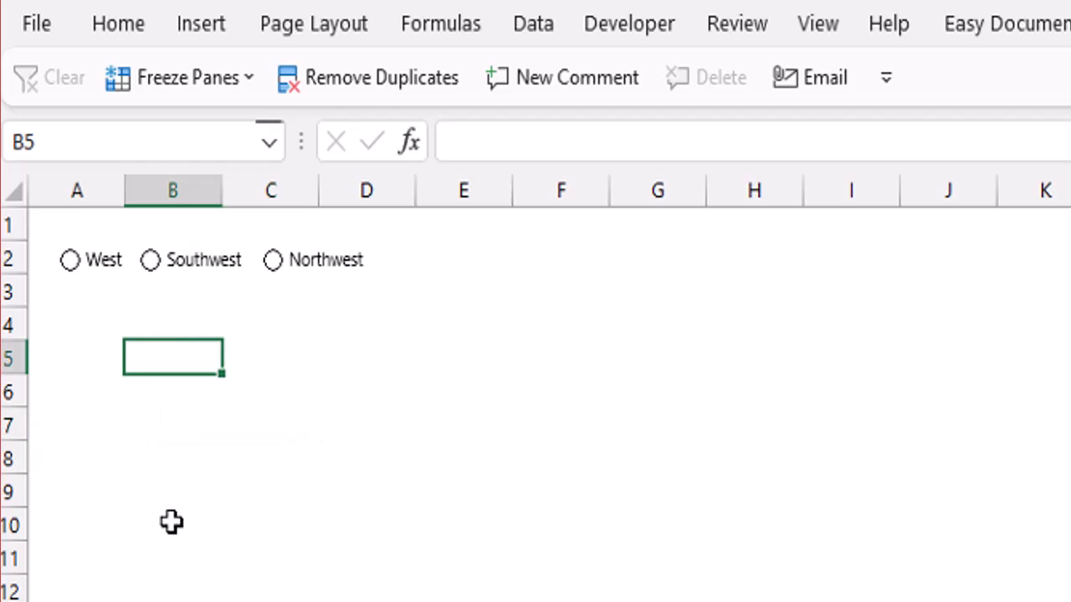
left_click(172, 522)
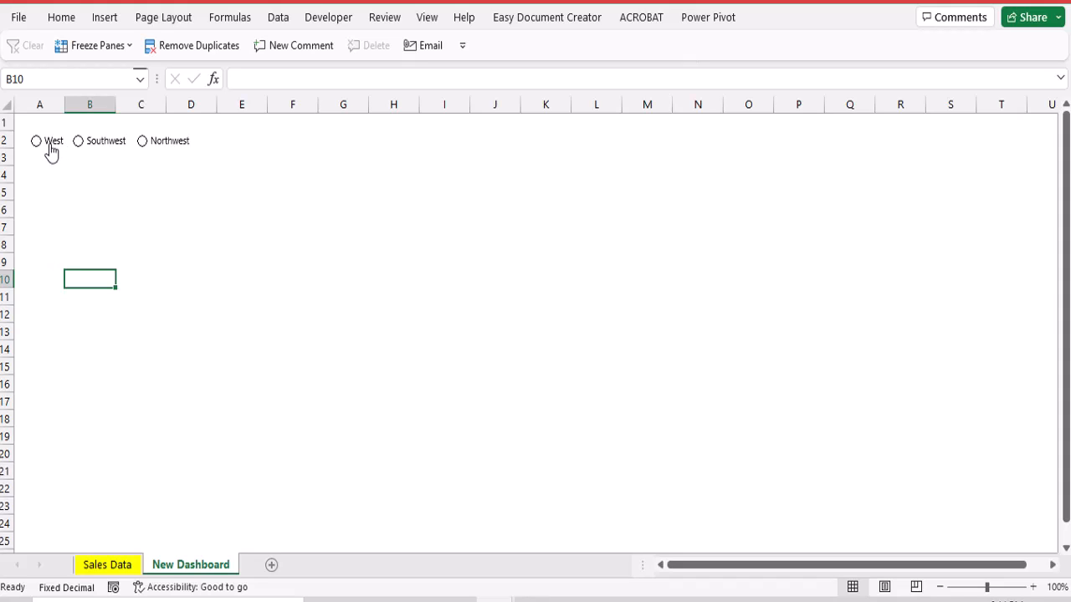
- Format the West option button's control as Checked with its cell link set to $R$1
right_click(46, 142)
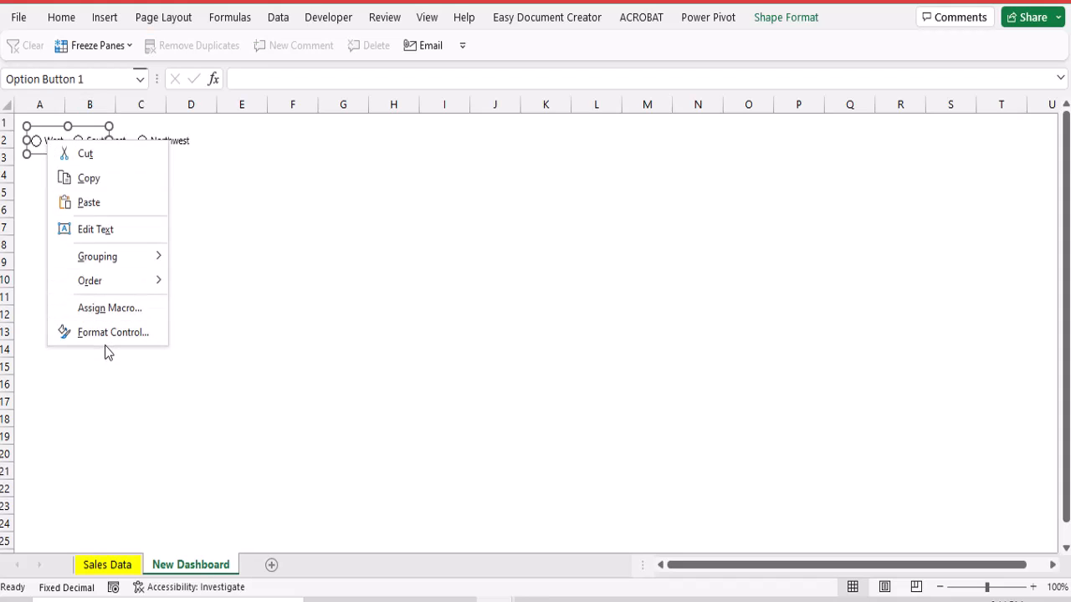
left_click(104, 341)
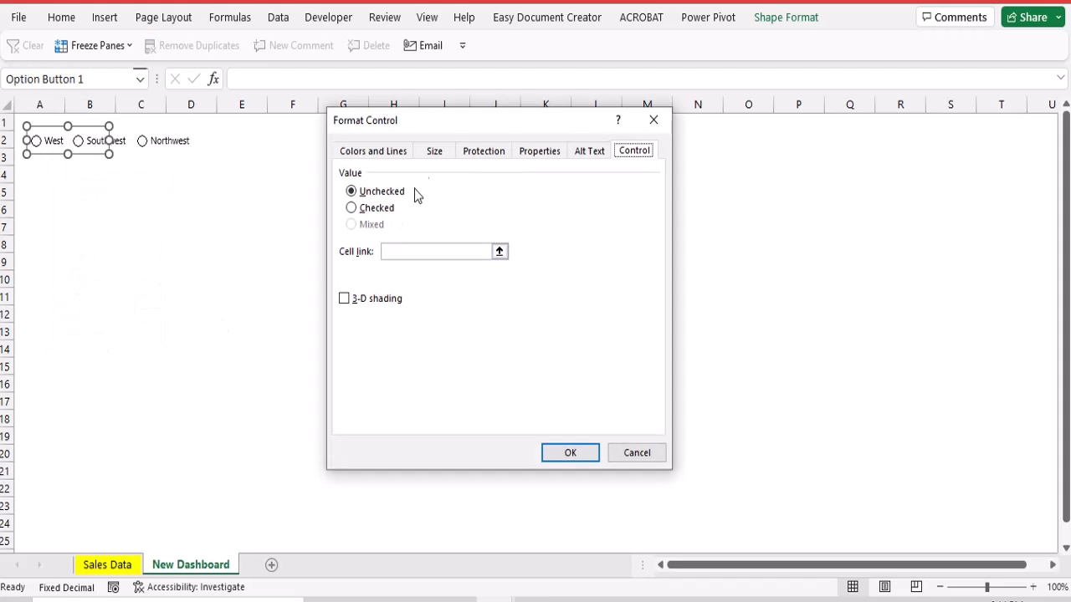
left_click_drag(432, 127, 409, 128)
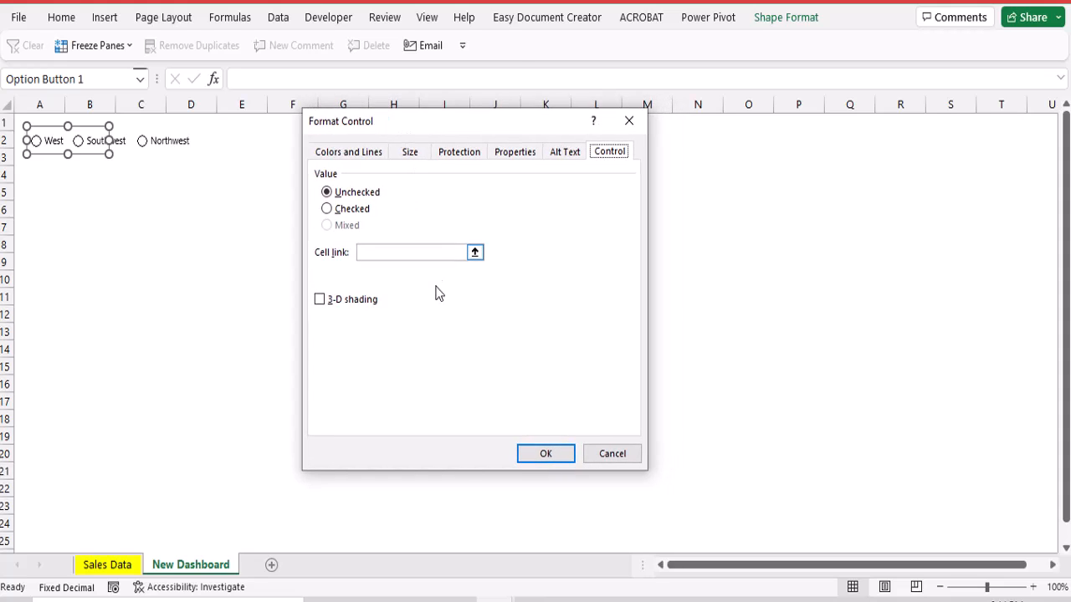
left_click(326, 209)
left_click(474, 252)
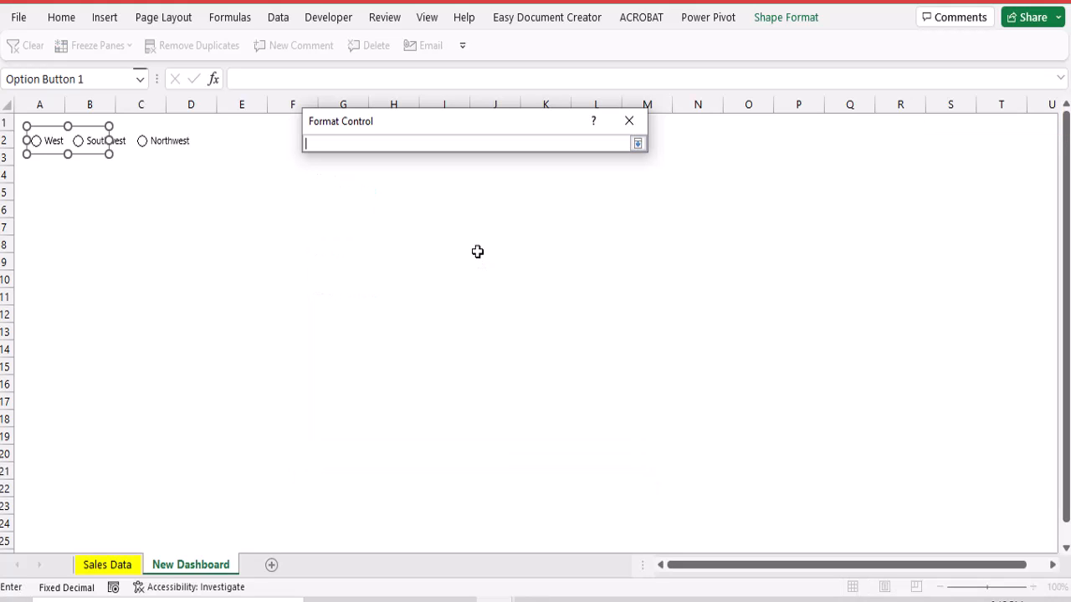
left_click(900, 121)
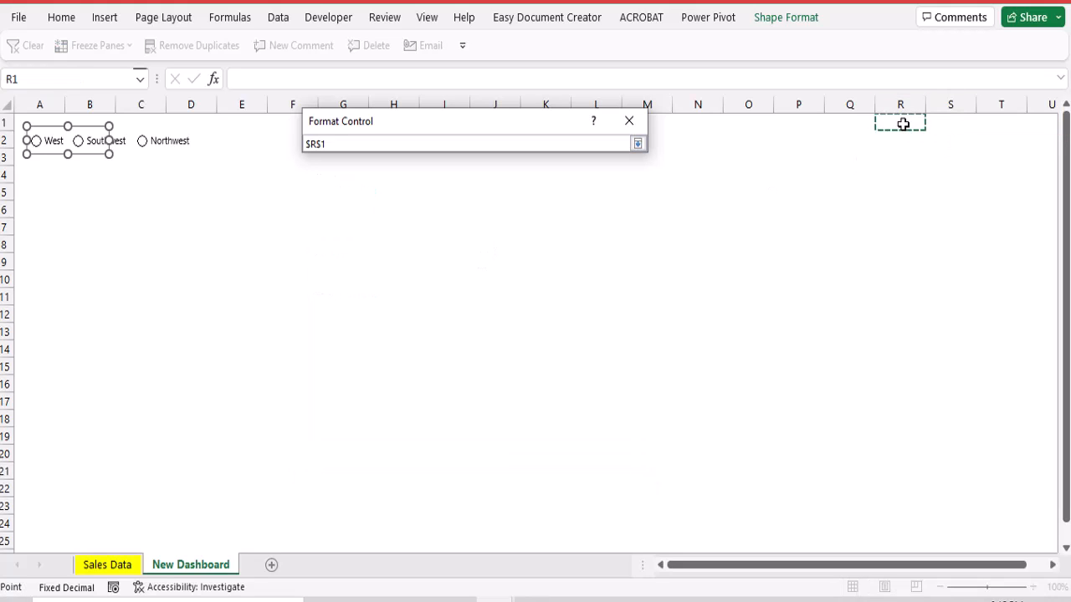
left_click(638, 143)
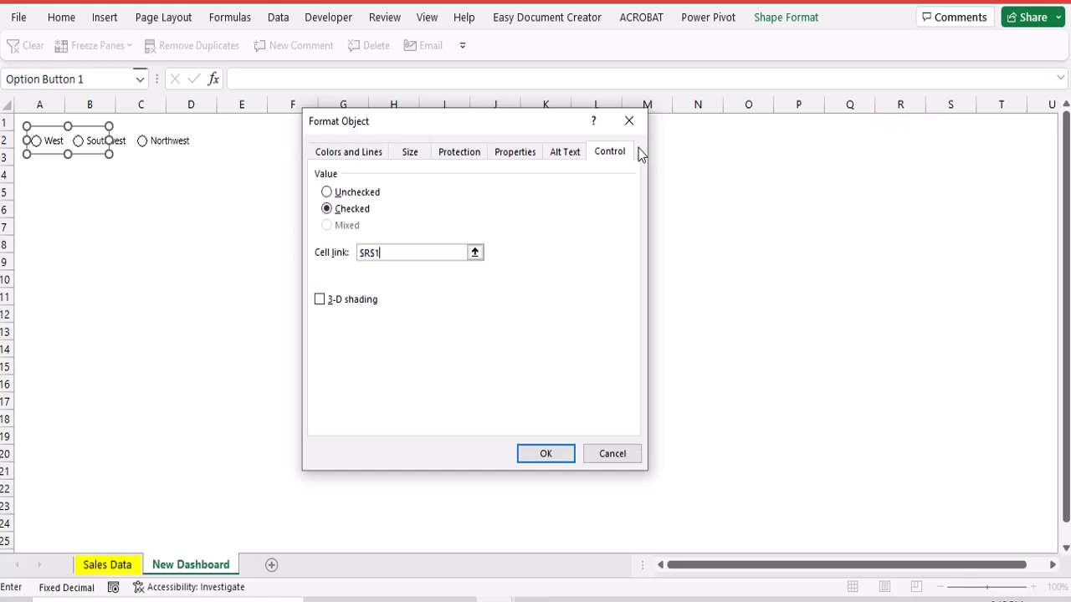
left_click(544, 454)
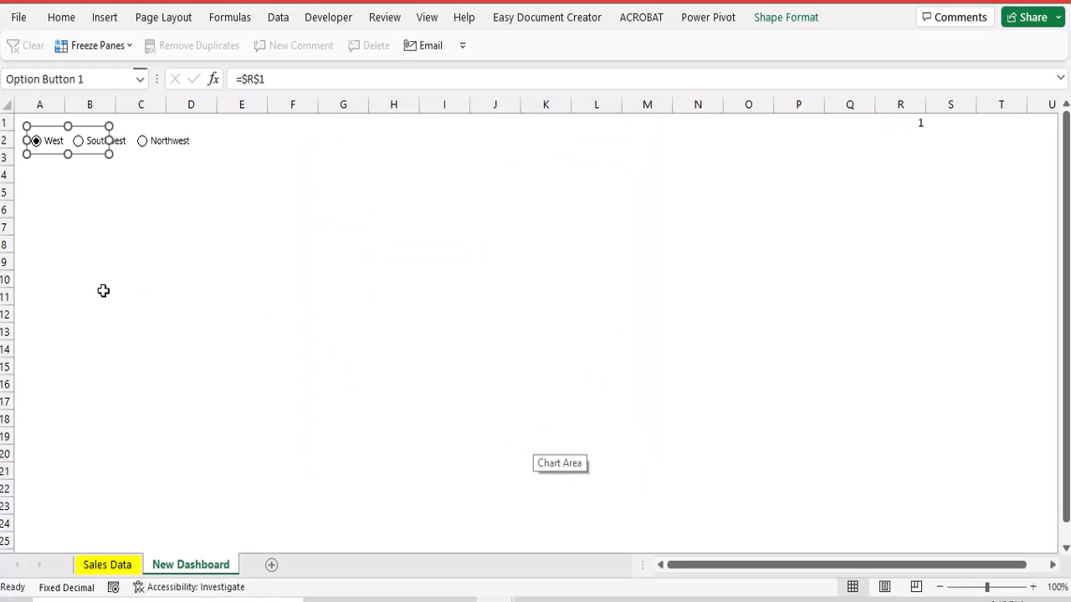
- Test the cell link by choosing Southwest, Northwest and West in turn
left_click(82, 144)
left_click(121, 240)
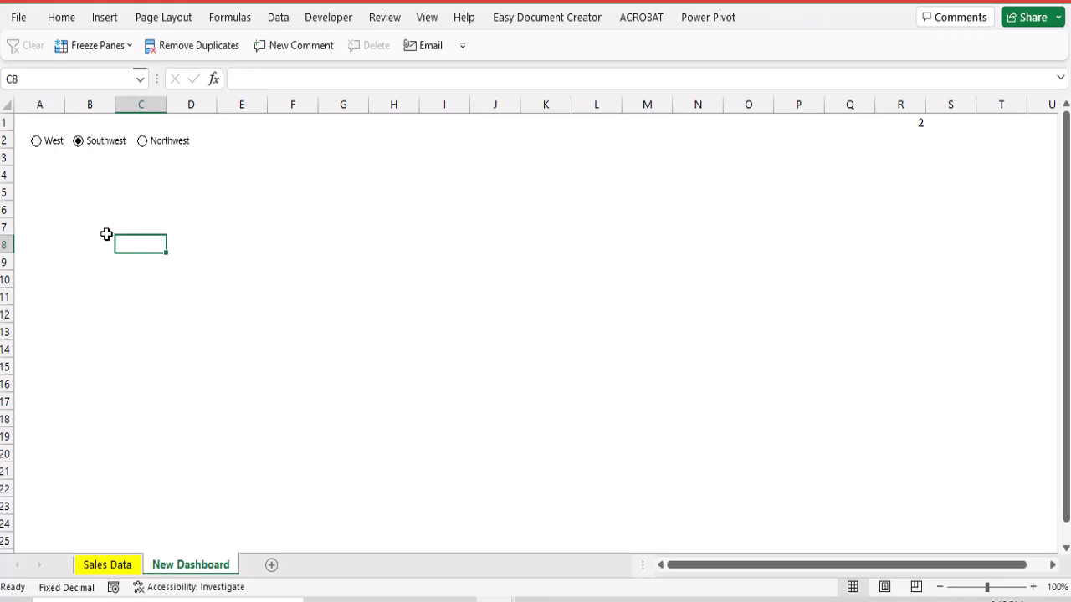
left_click(143, 143)
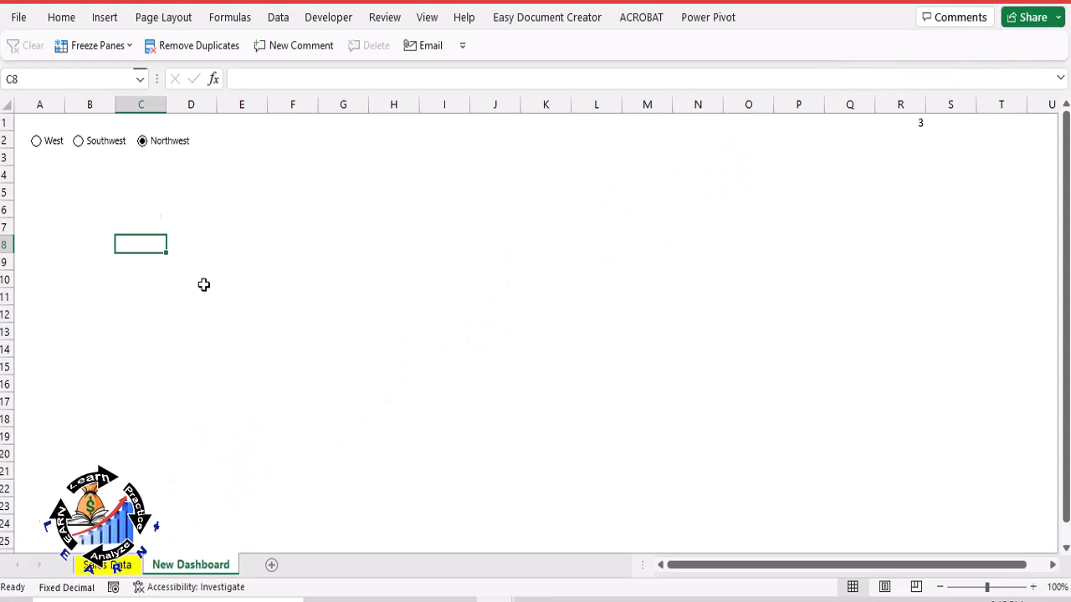
left_click(60, 190)
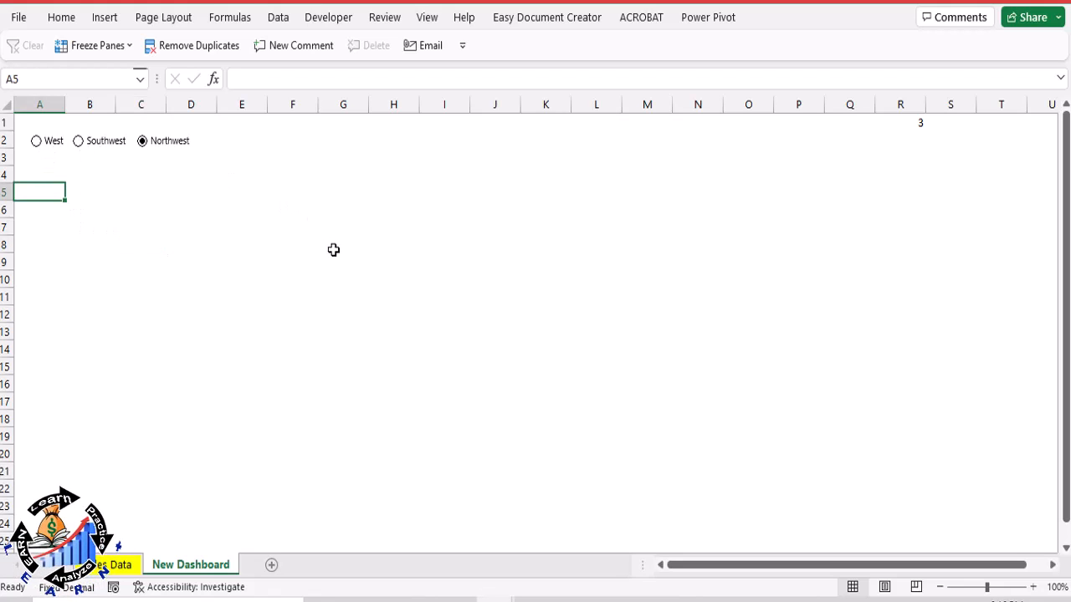
left_click(40, 149)
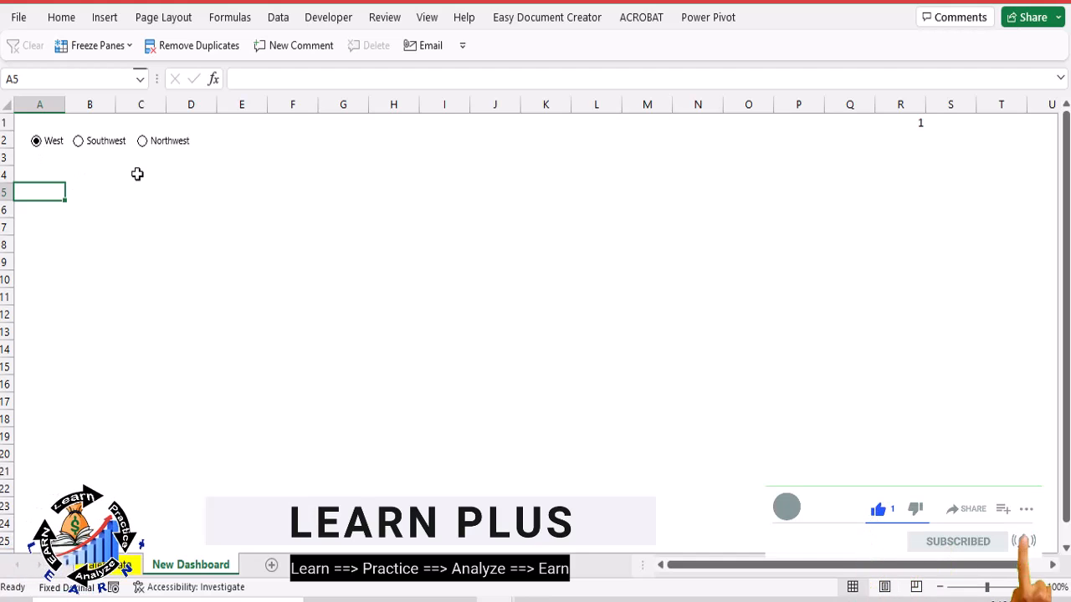
left_click(122, 566)
left_click(173, 570)
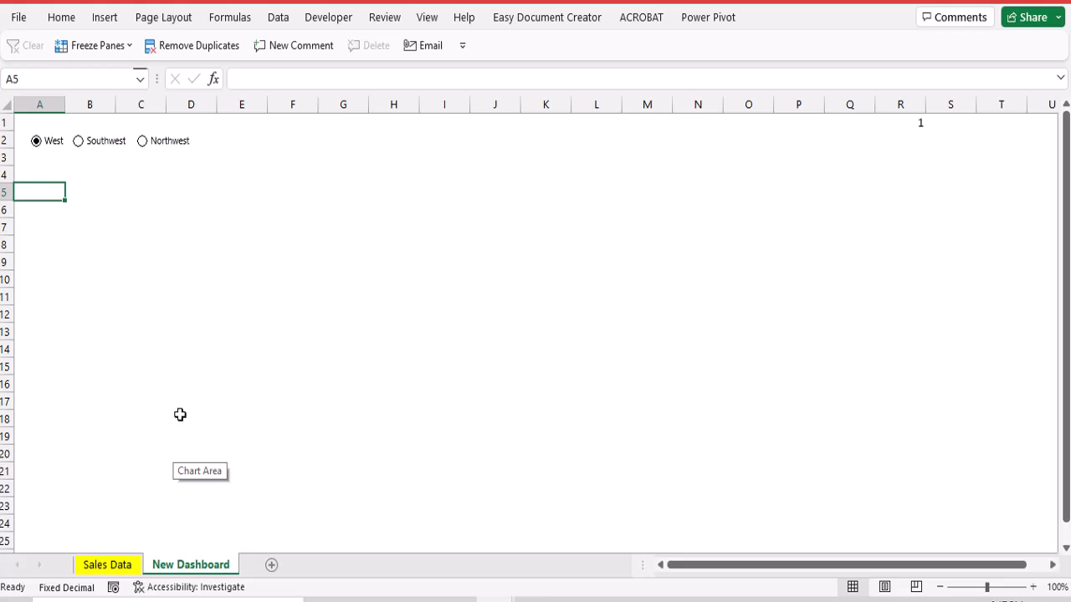
- Insert a Group Box form control around the three option buttons, spanning about columns A to D in rows 1 to 3
left_click(318, 16)
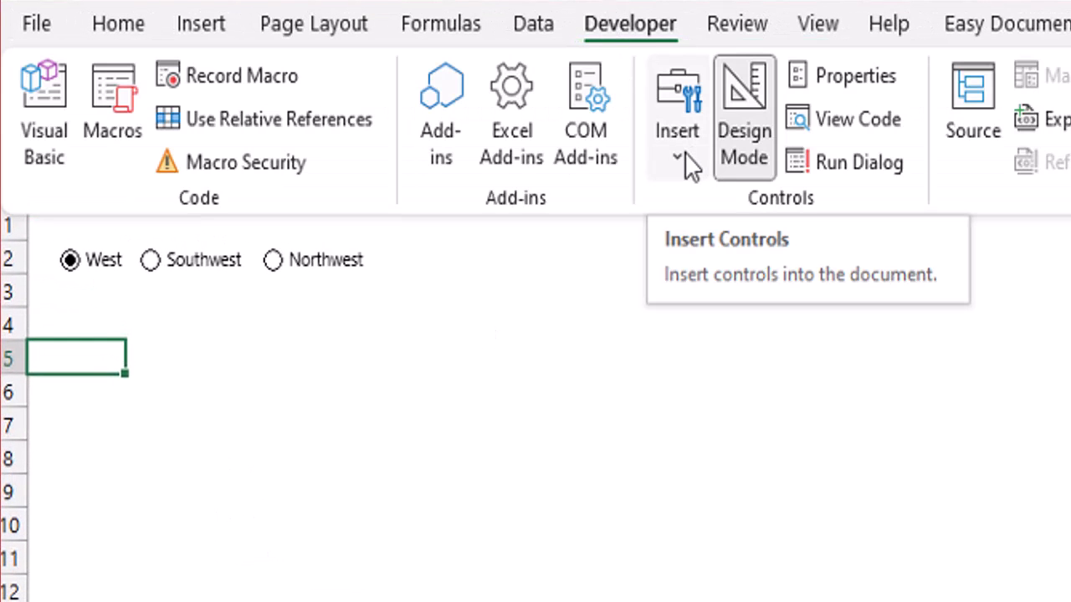
left_click(684, 153)
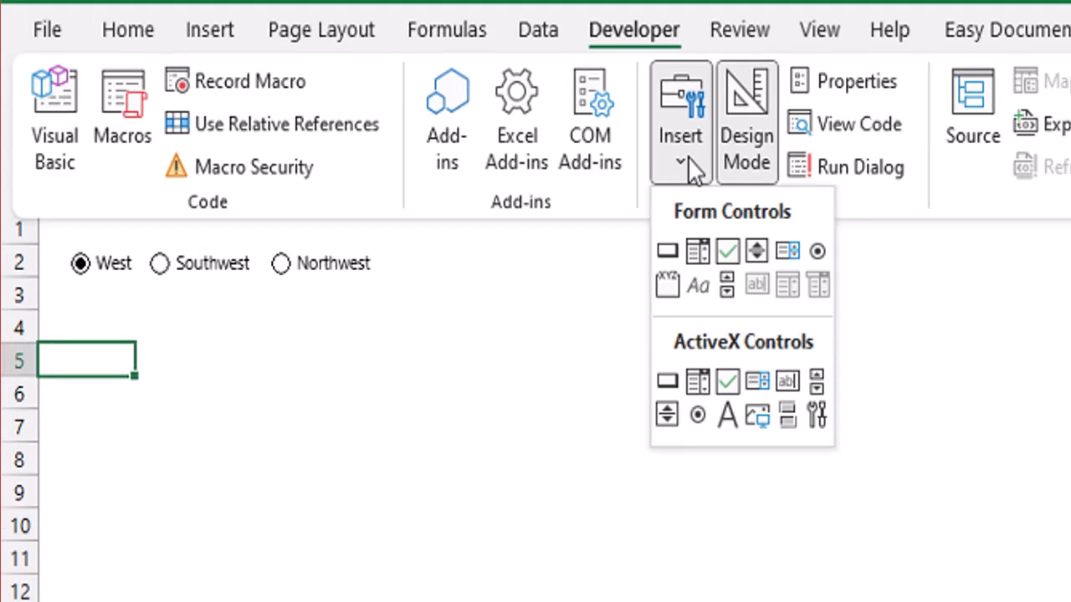
left_click(671, 290)
mouse_move(53, 226)
left_mouse_down()
mouse_move(284, 289)
mouse_move(402, 293)
left_mouse_up()
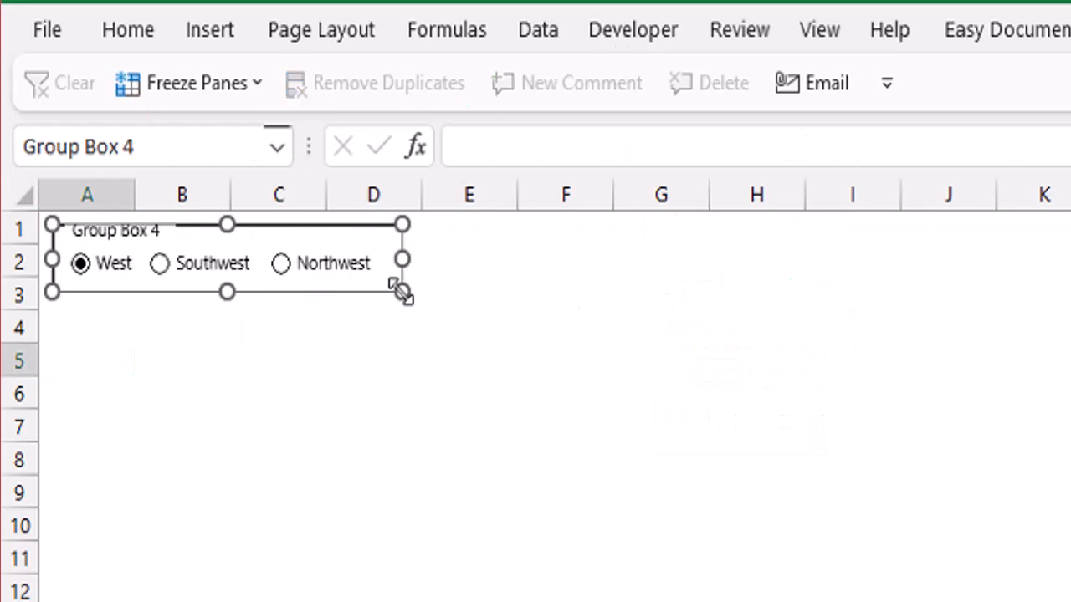
- Change the group box title to "Sales by Region" and choose the Southwest option
left_click(77, 231)
key("Delete")
key("Delete")
key("Delete")
key("Delete")
key("Delete")
key("Delete")
key("Delete")
key("Delete")
key("Delete")
key("Delete")
key("Delete")
type("Sales by Region")
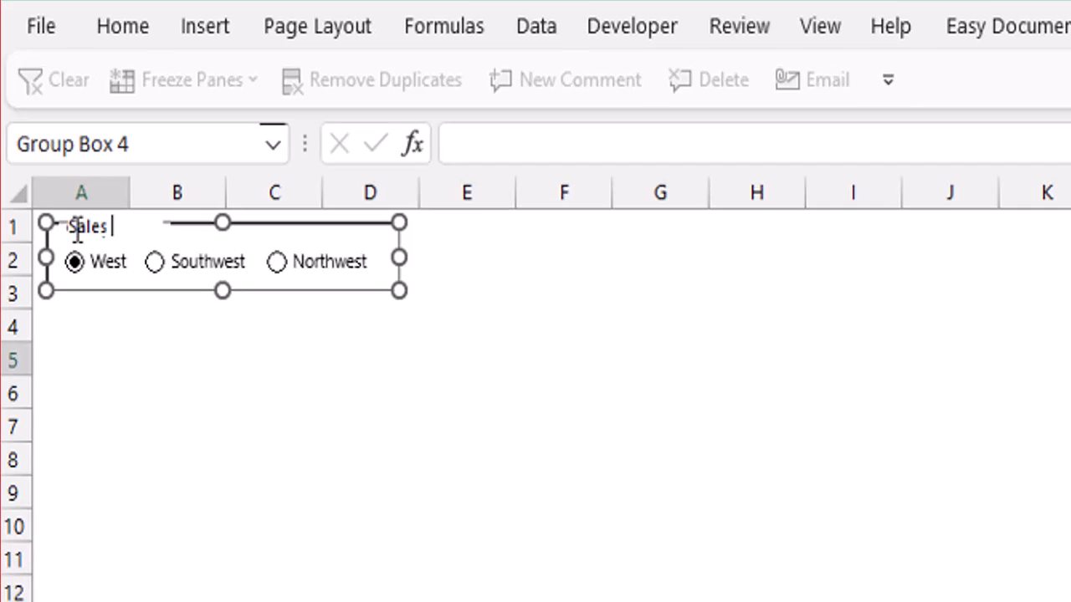
key("Escape")
key("Escape")
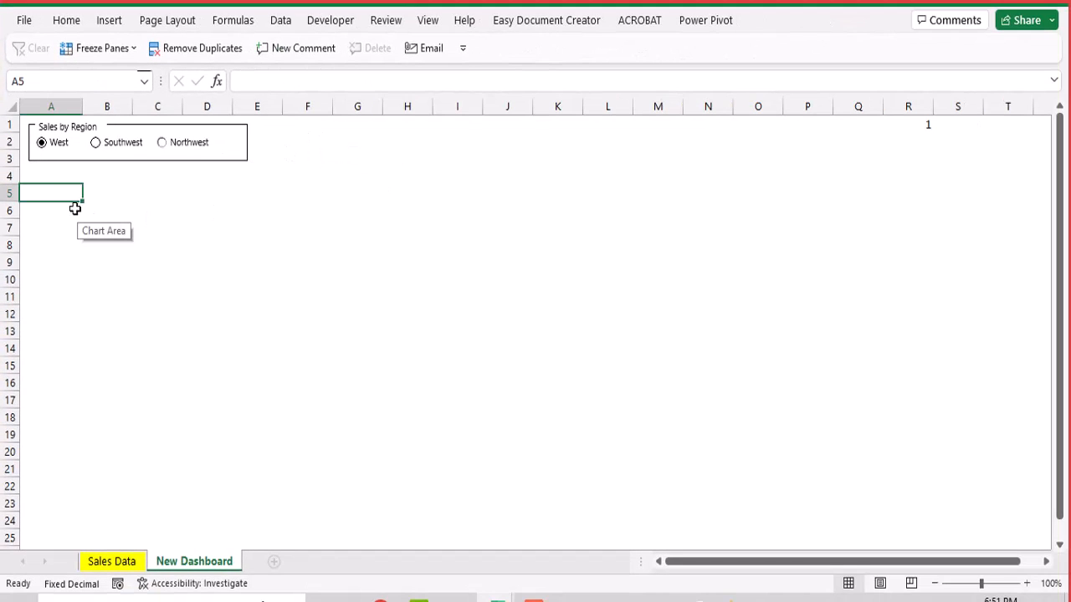
left_click(96, 143)
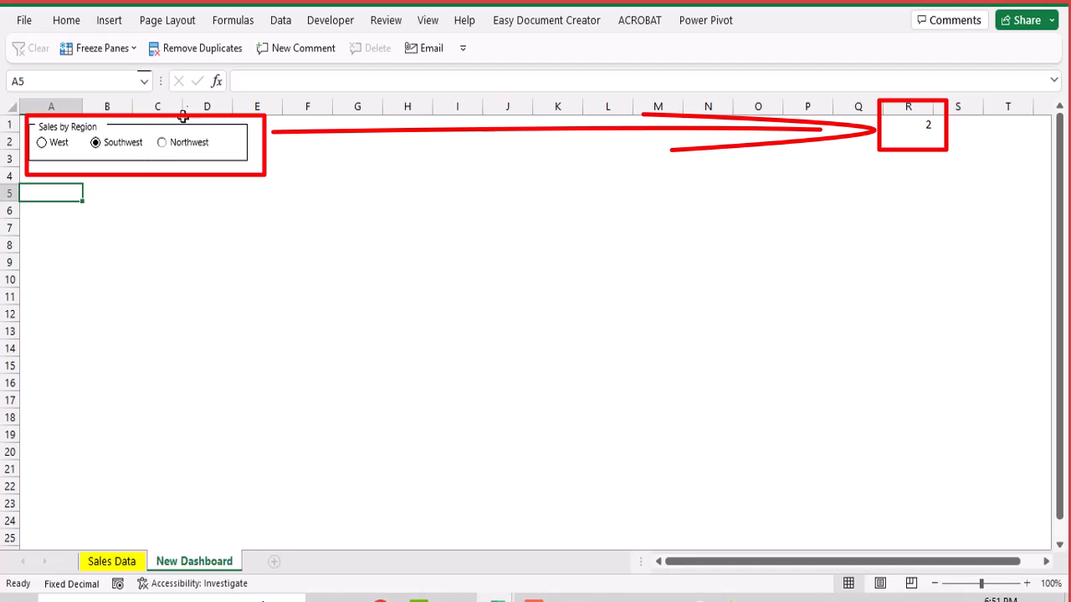
- Choose the Northwest option, and review the Region, SalesRep and Sales columns on the Sales Data sheet
left_click(170, 146)
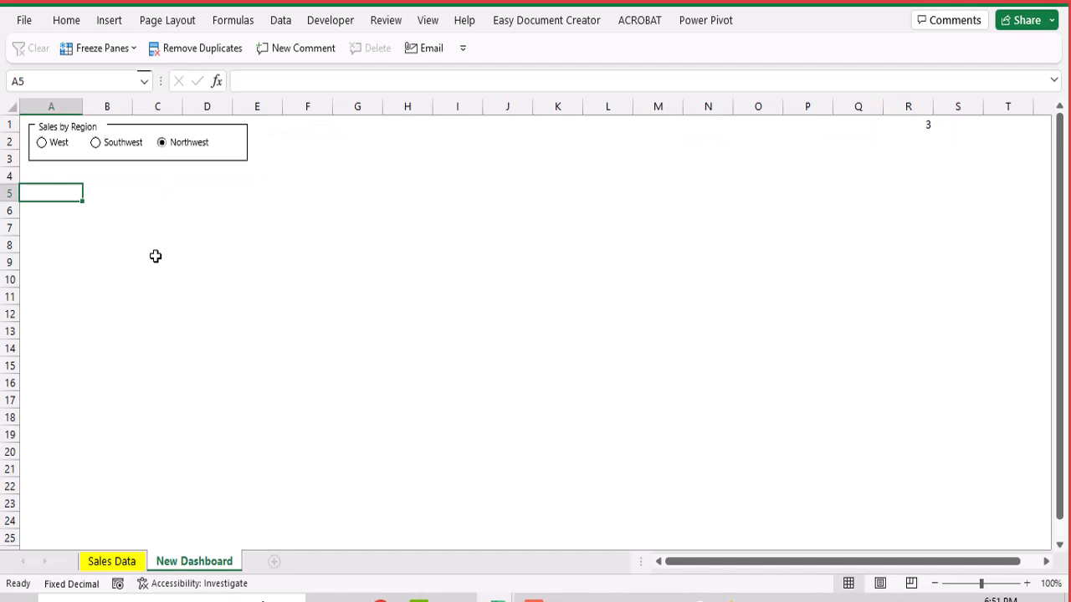
left_click(100, 562)
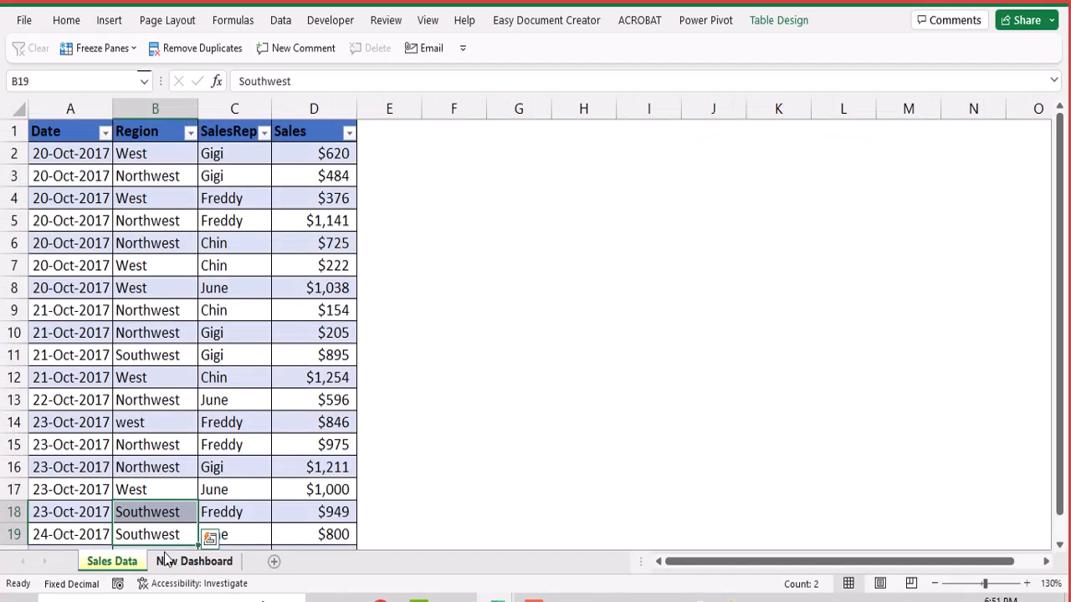
left_click(190, 561)
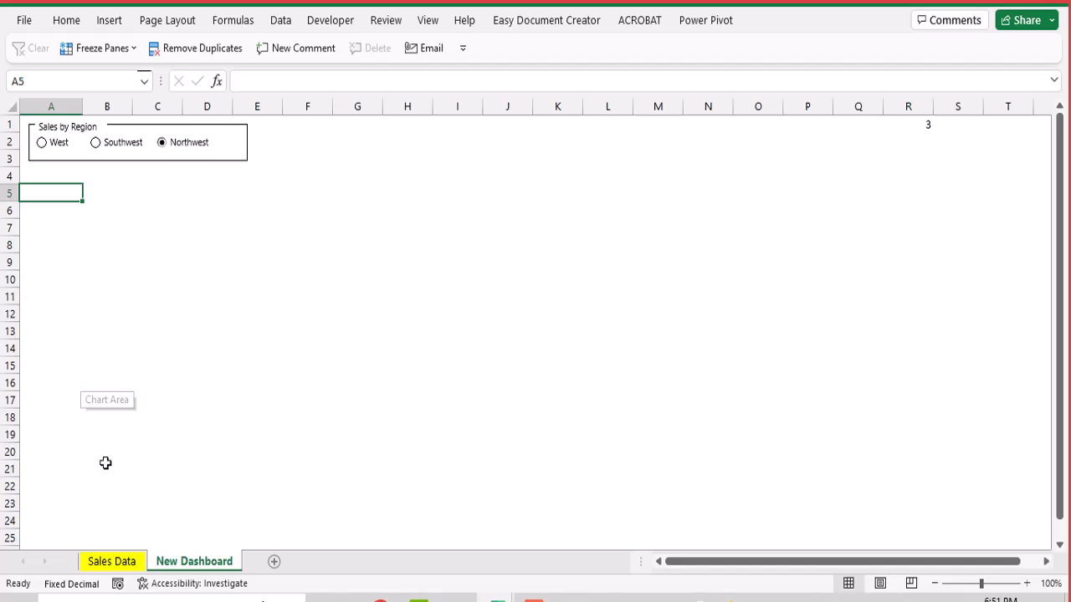
left_click(108, 562)
left_click(131, 150)
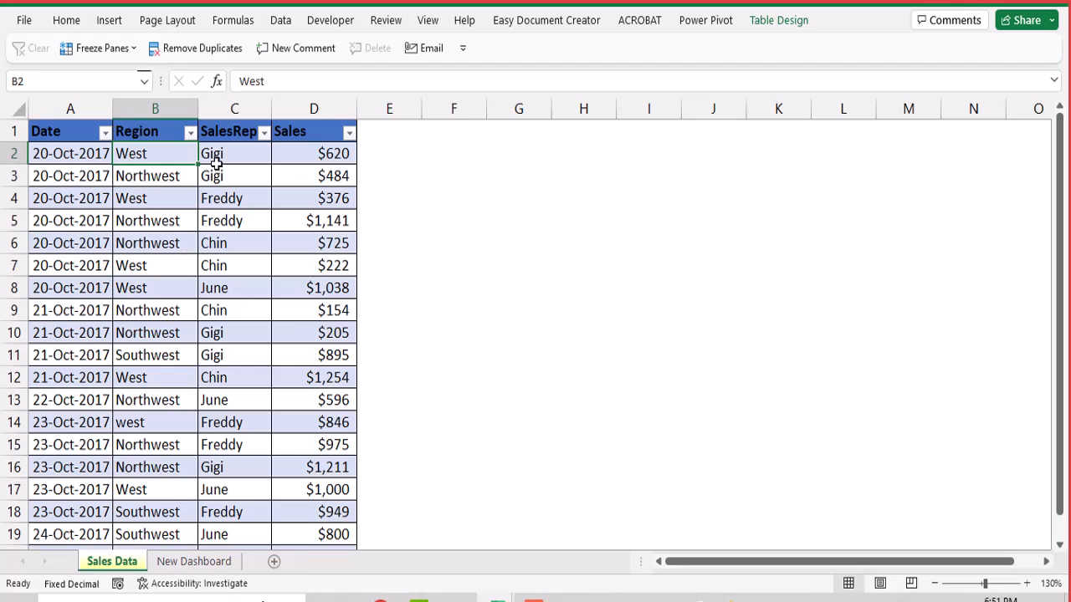
left_click_drag(211, 133, 323, 266)
- Start a FILTER formula in cell A5 of New Dashboard, using the table's SalesRep and Sales columns as the array
left_click(193, 562)
type("=filter")
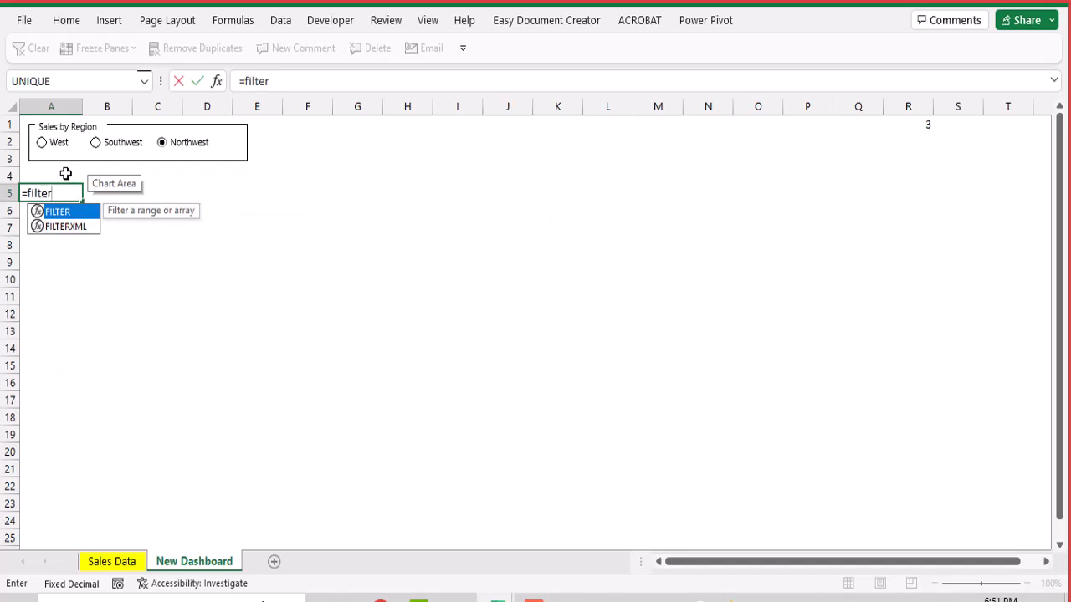
key("Tab")
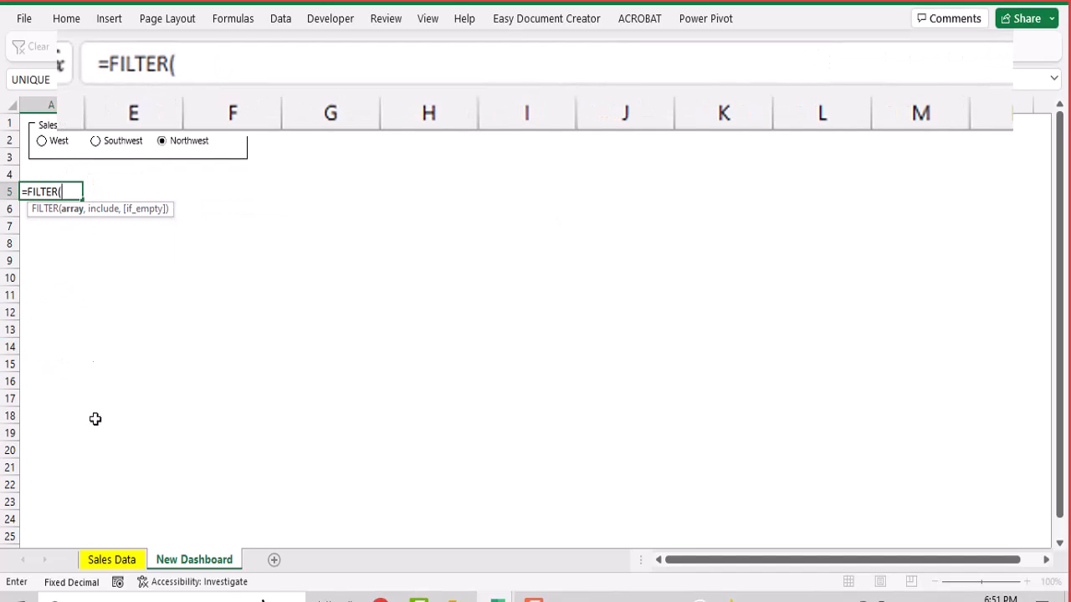
left_click(102, 561)
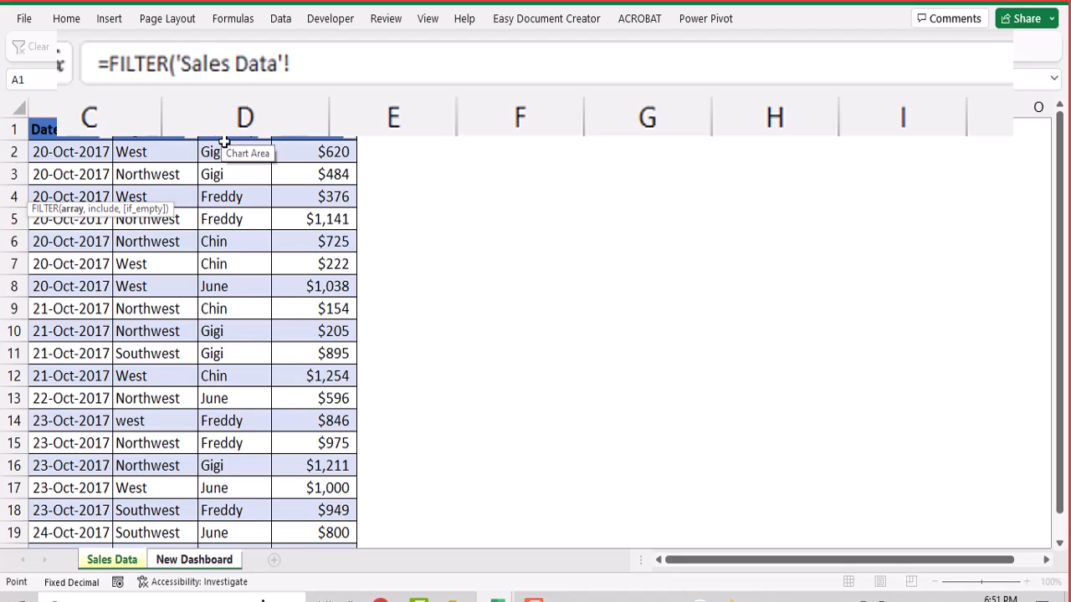
left_click_drag(226, 158, 310, 513)
type(",")
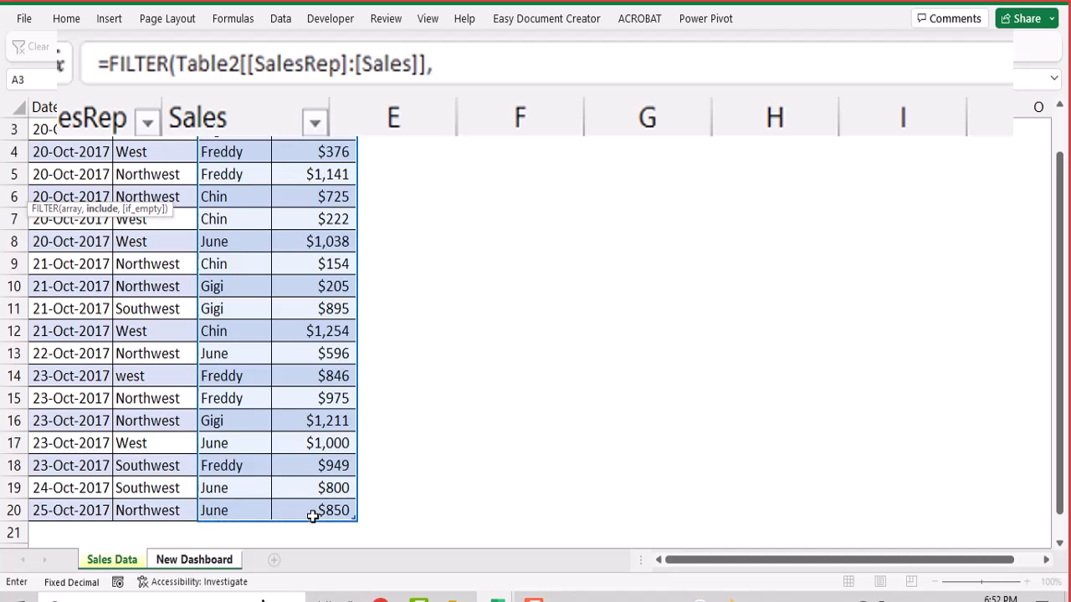
- Set the FILTER include condition to the table's Region column equal to the absolute reference 'New Dashboard'!$R$1
scroll(149, 268, "up", 1)
left_click_drag(127, 157, 157, 519)
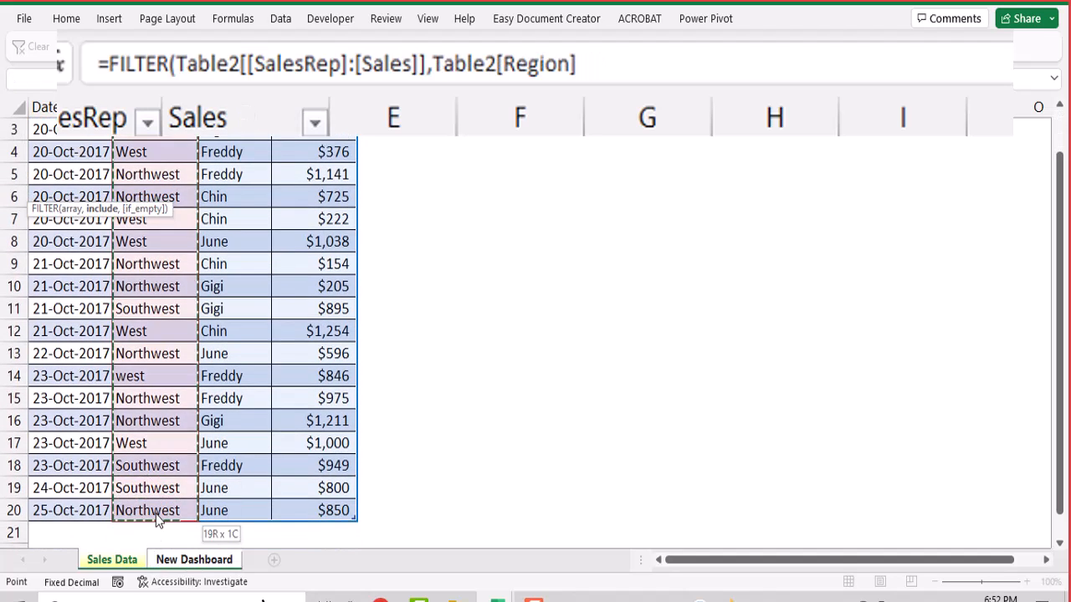
type("=")
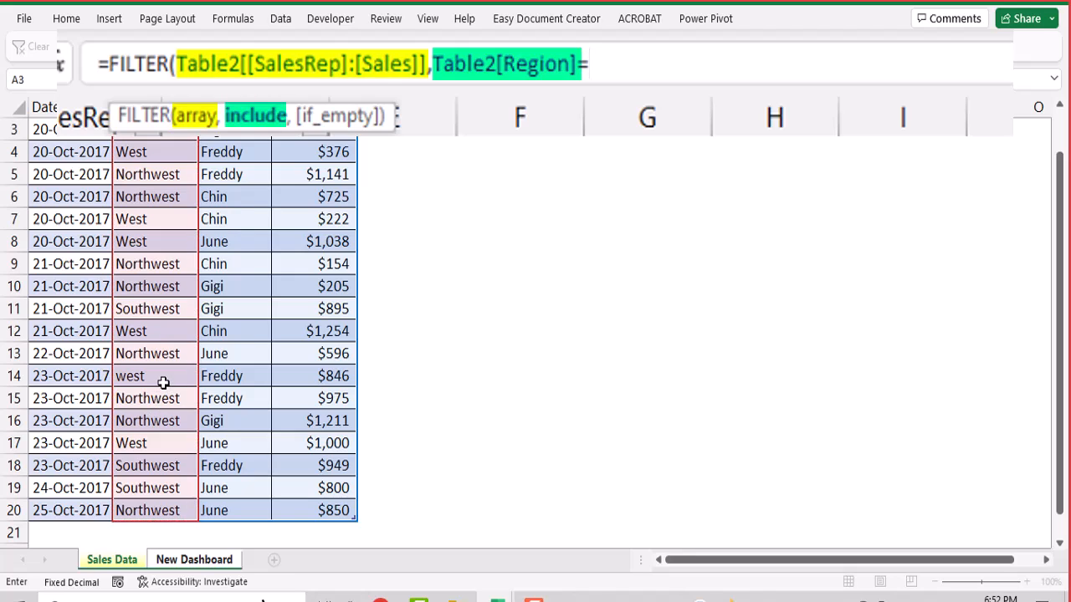
left_click(194, 560)
left_click(908, 123)
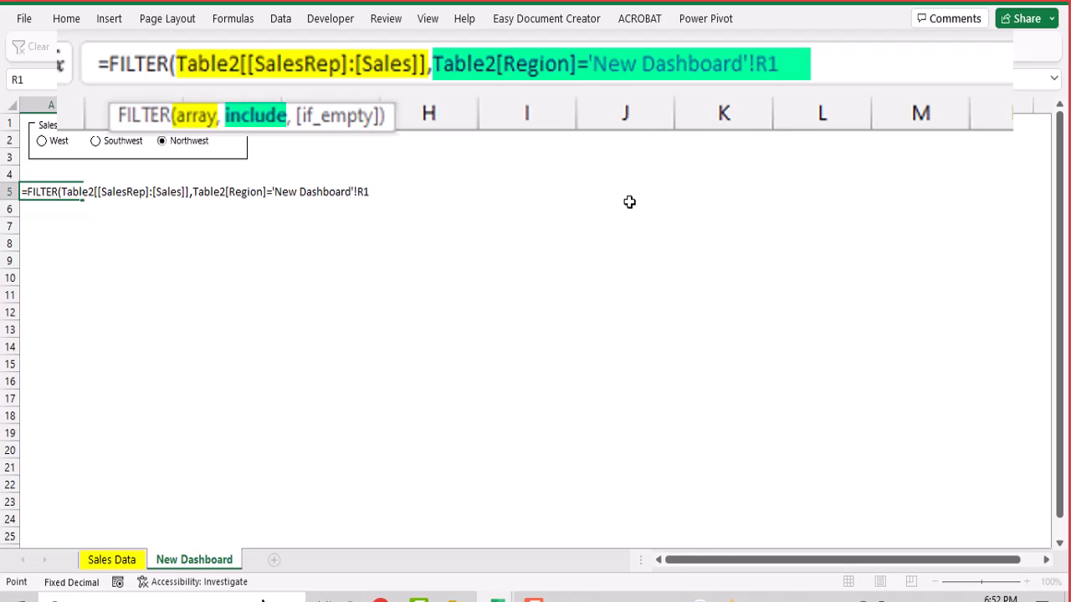
key("F4")
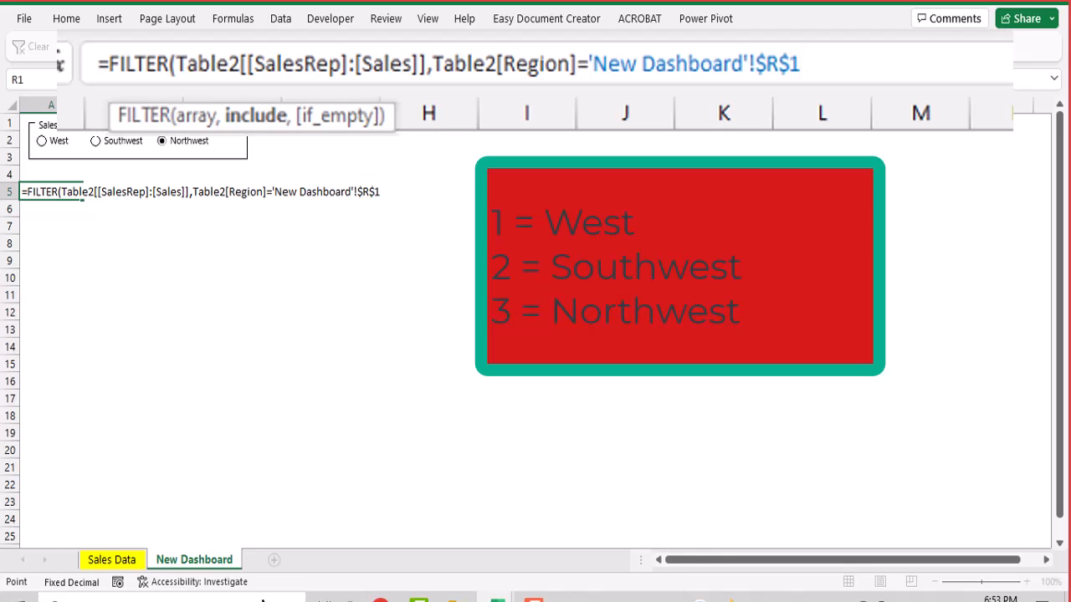
- Insert a SWITCH function before the $R$1 reference in the condition, making that reference its expression
left_click(590, 62)
type("swot")
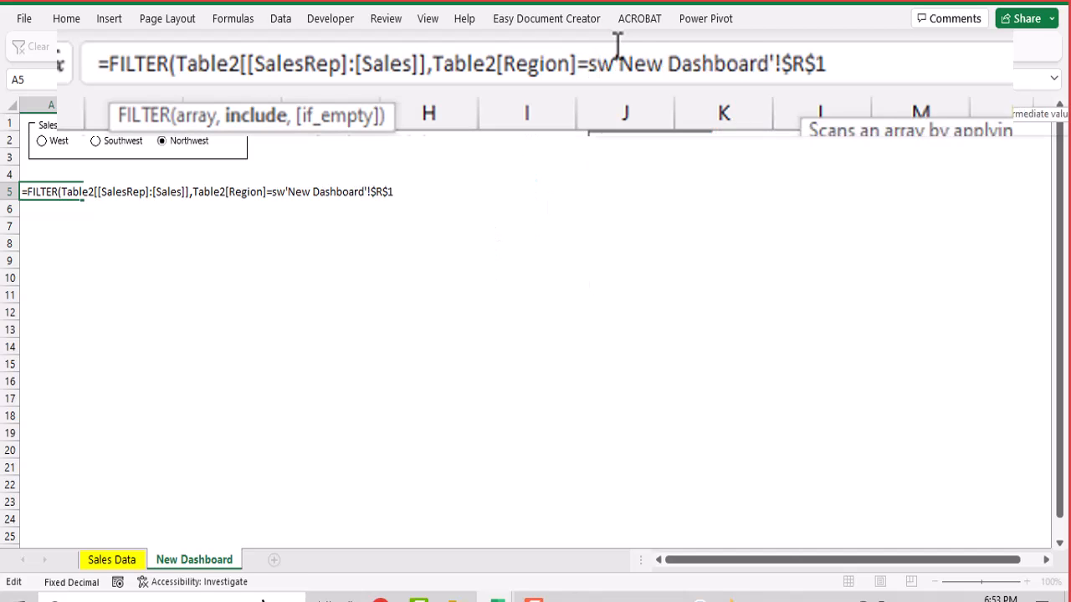
key("BackSpace")
key("BackSpace")
type("itch")
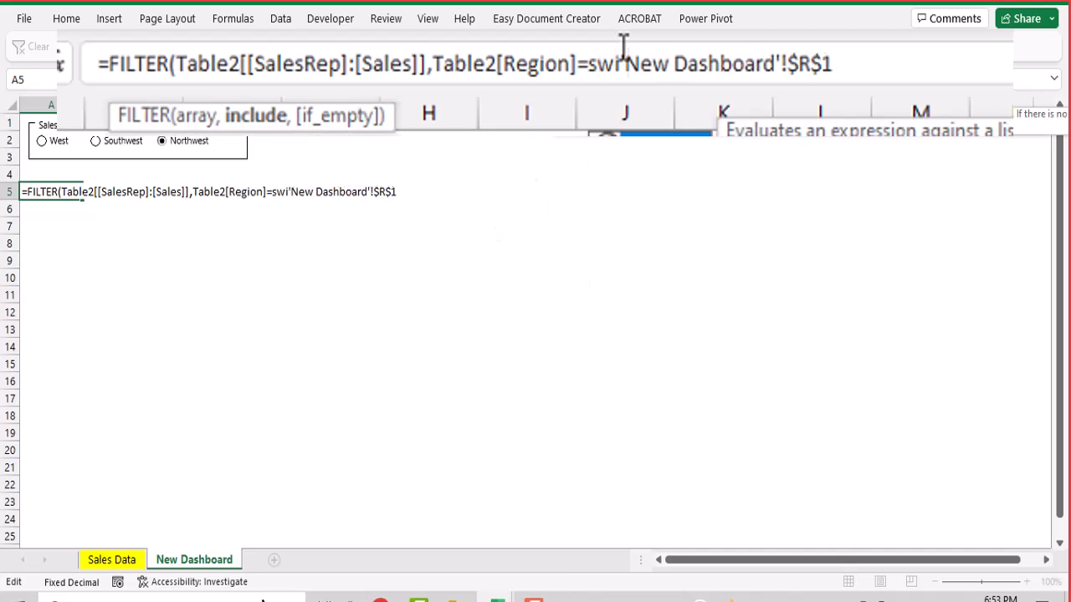
key("Tab")
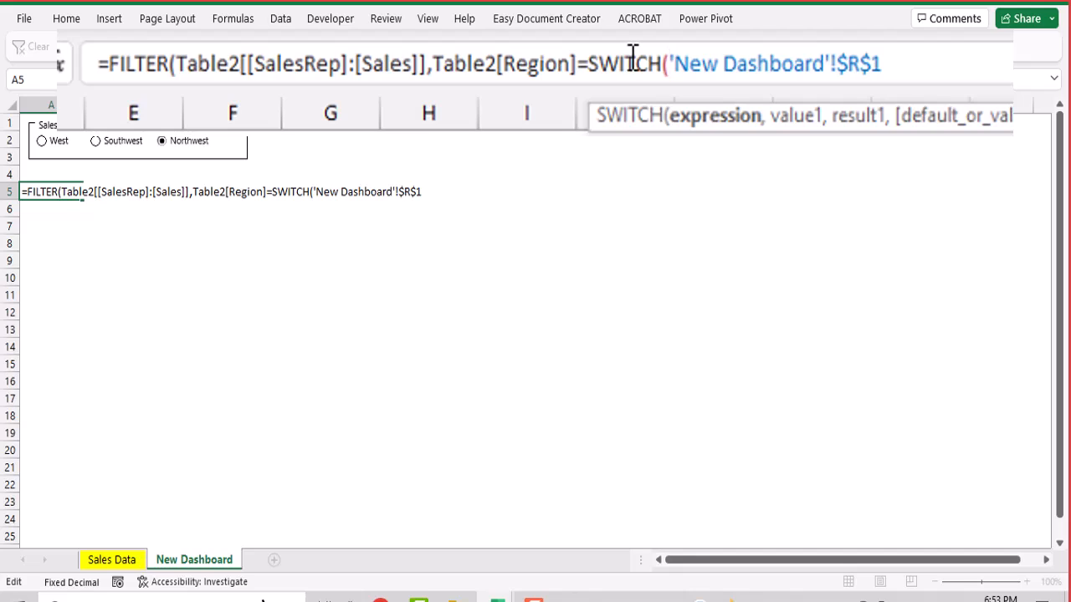
left_click(907, 56)
type(",")
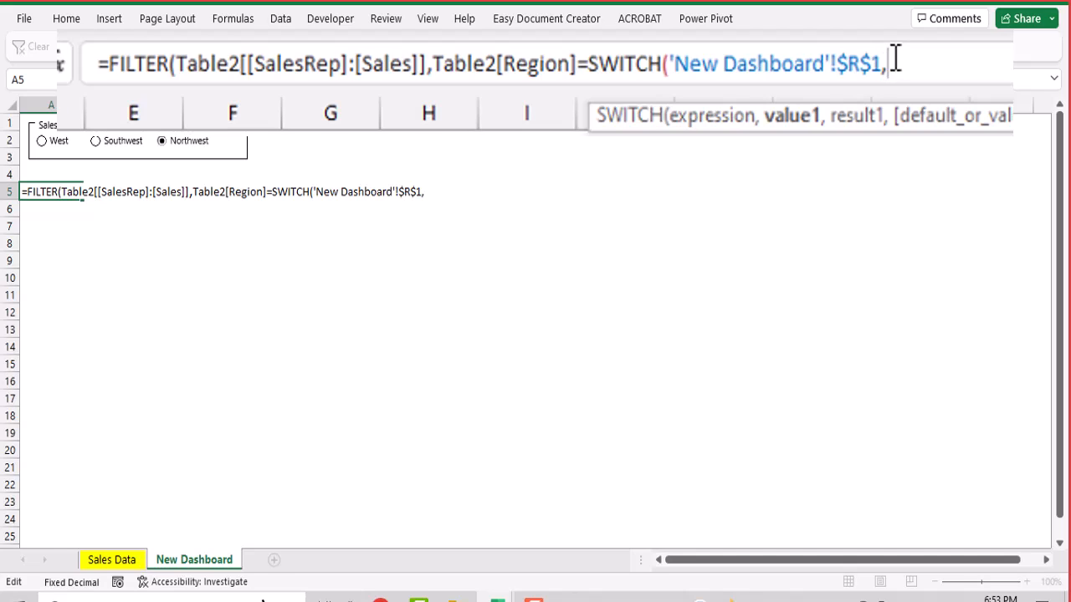
- Complete the SWITCH with 1,"West",2,"Soutwest",3,"Northwest", enter the formula and choose the West option
type("1,")
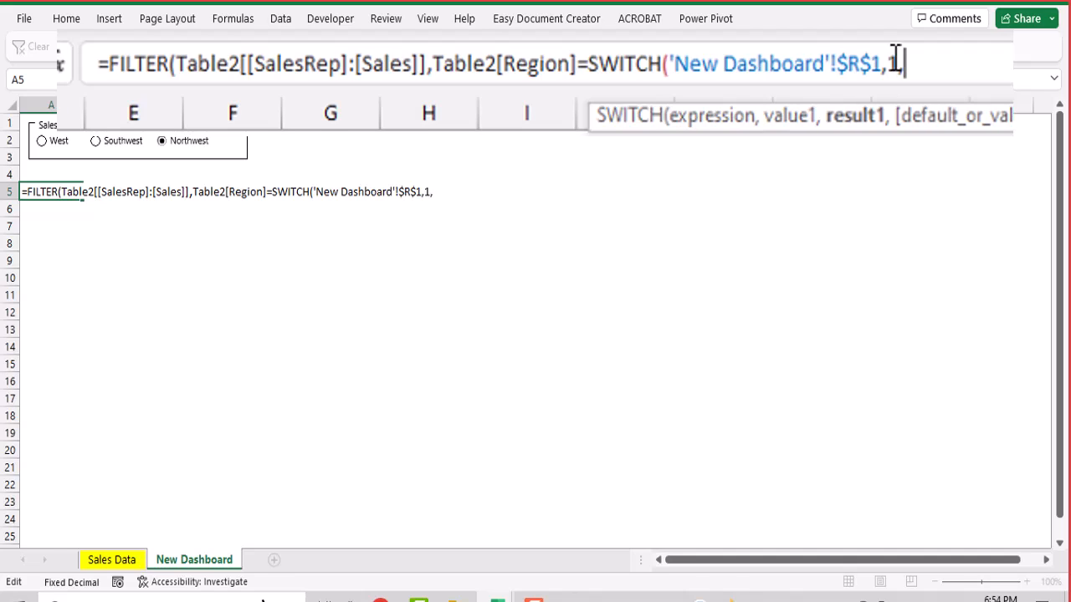
type("\"W")
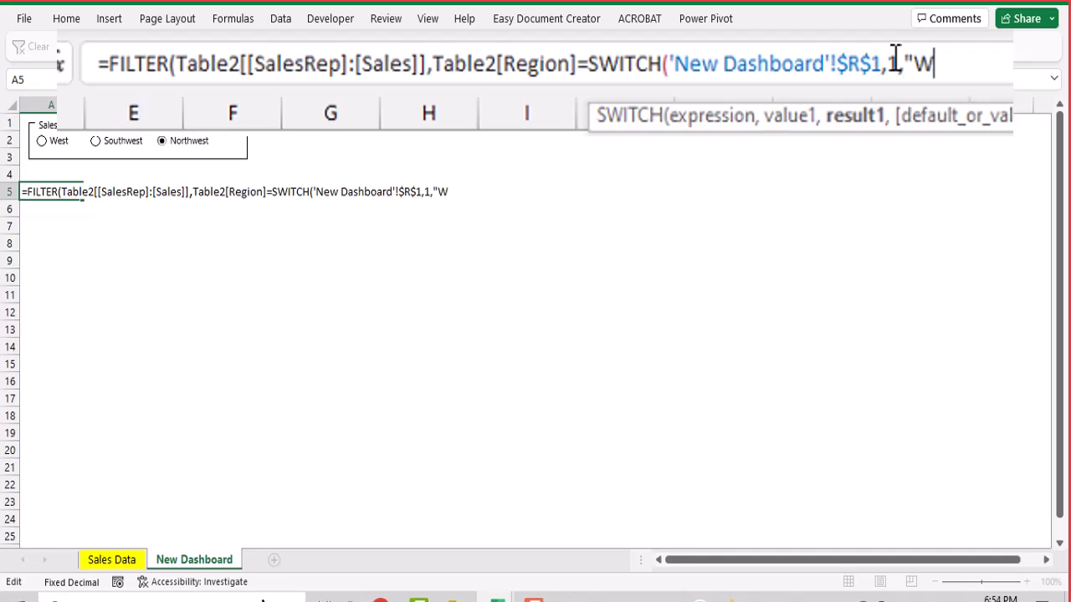
type("est\",2,\"")
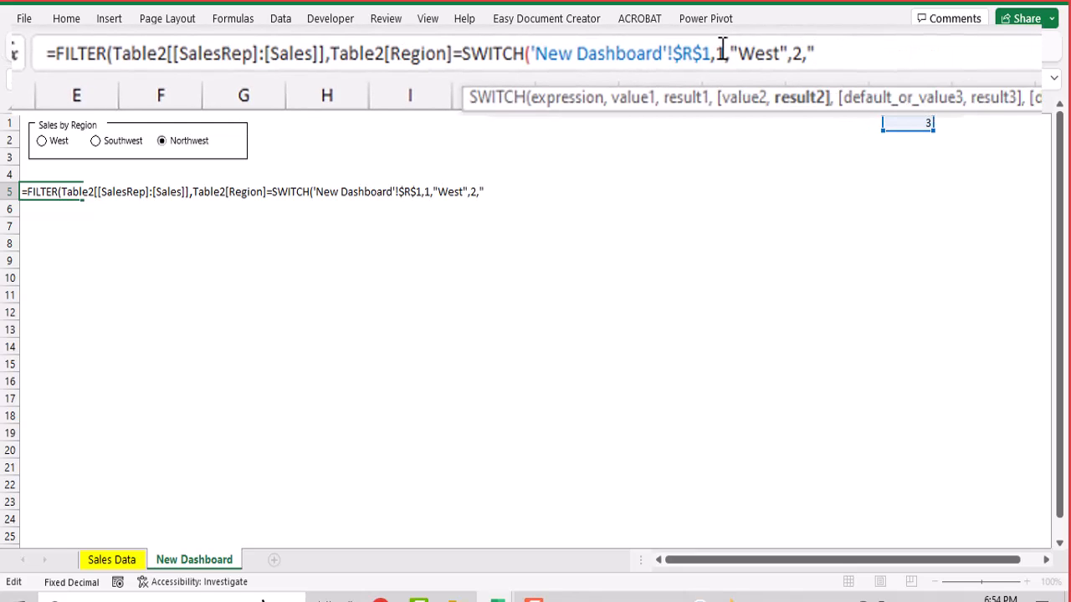
type("Sout")
type("west")
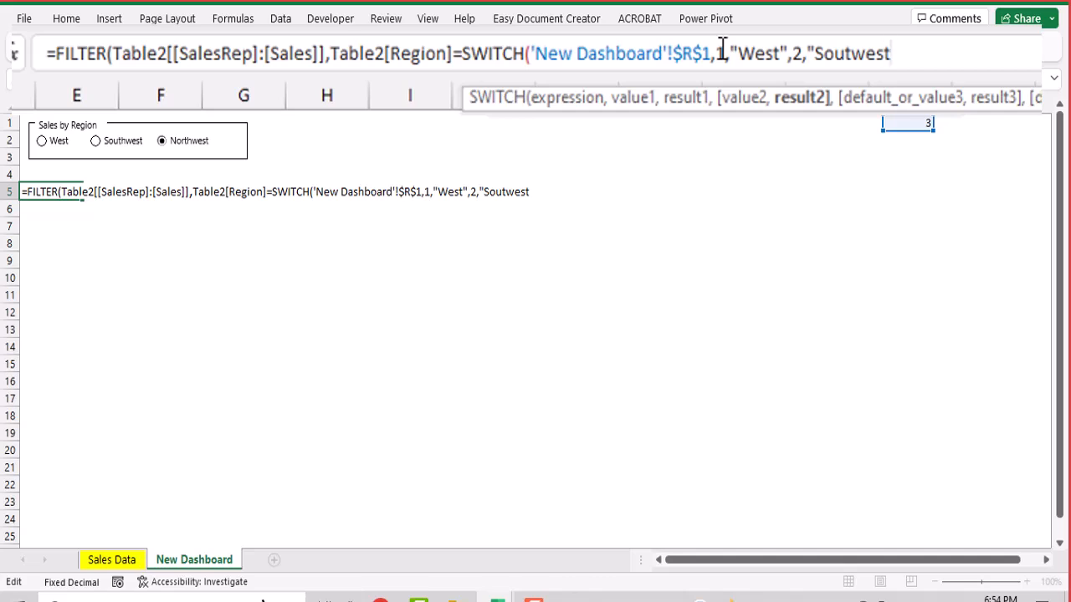
type("\",3,")
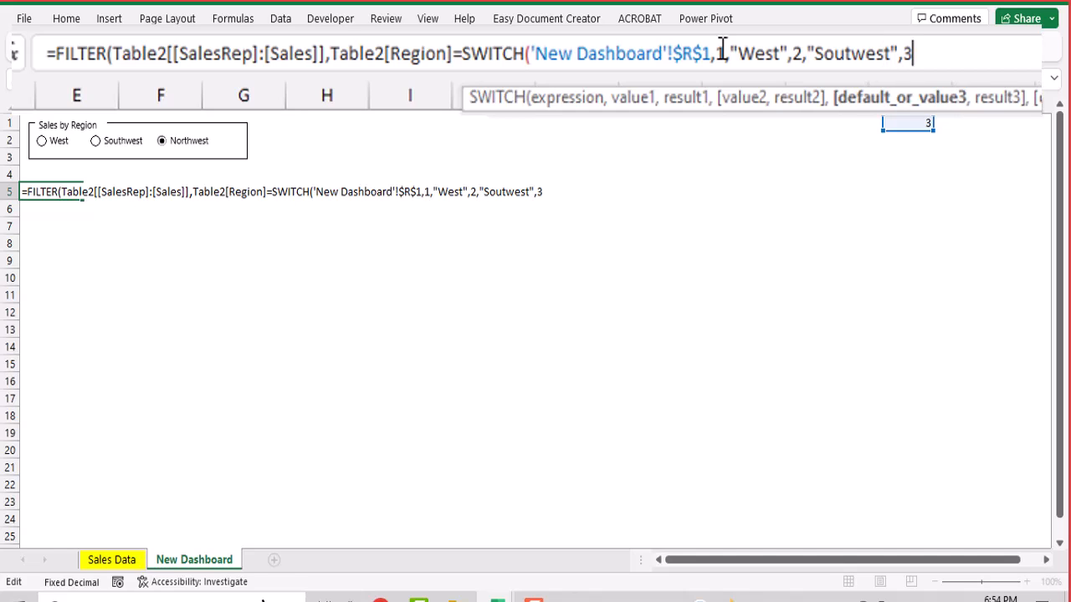
type("\"Northwest")
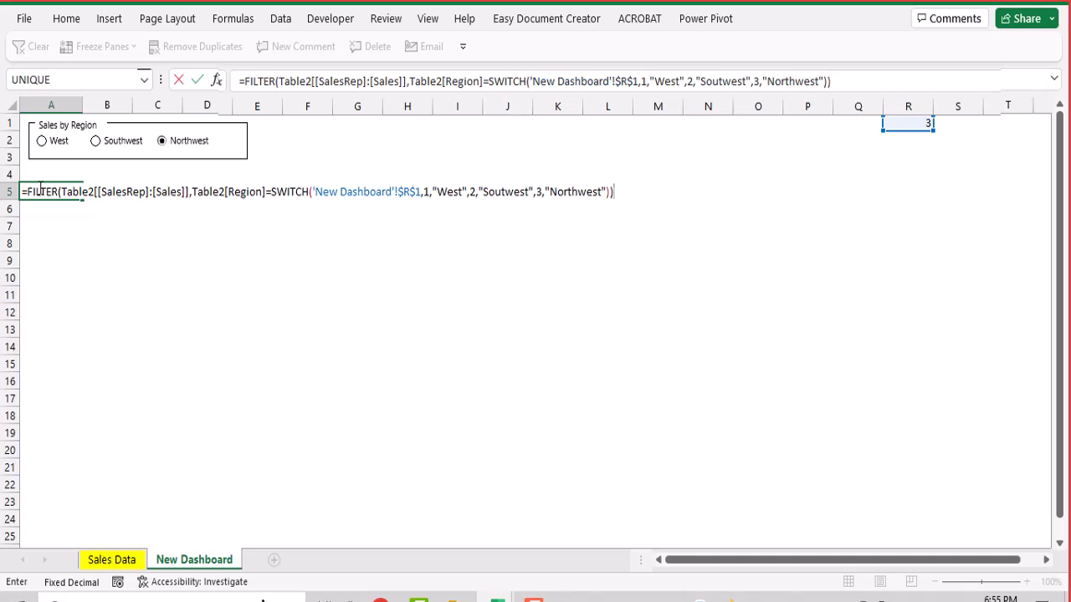
key("Return")
left_click(41, 141)
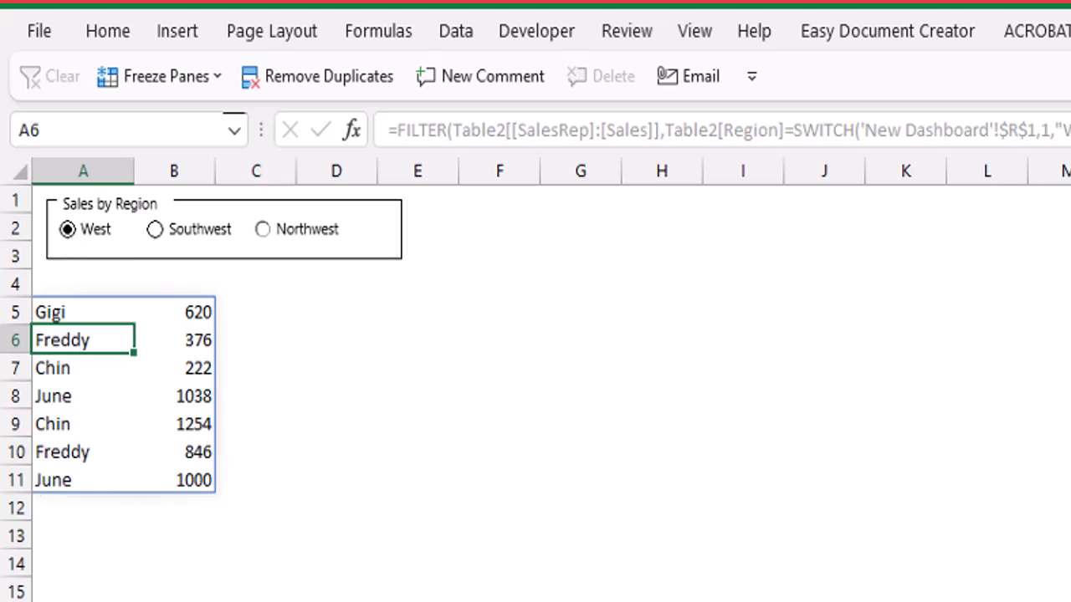
- Copy the SalesRep and Sales headers from the Sales Data sheet to A4:B4 above the filtered results
left_click(251, 599)
scroll(395, 330, "up", 1)
left_click_drag(375, 210, 476, 194)
key("ctrl+c")
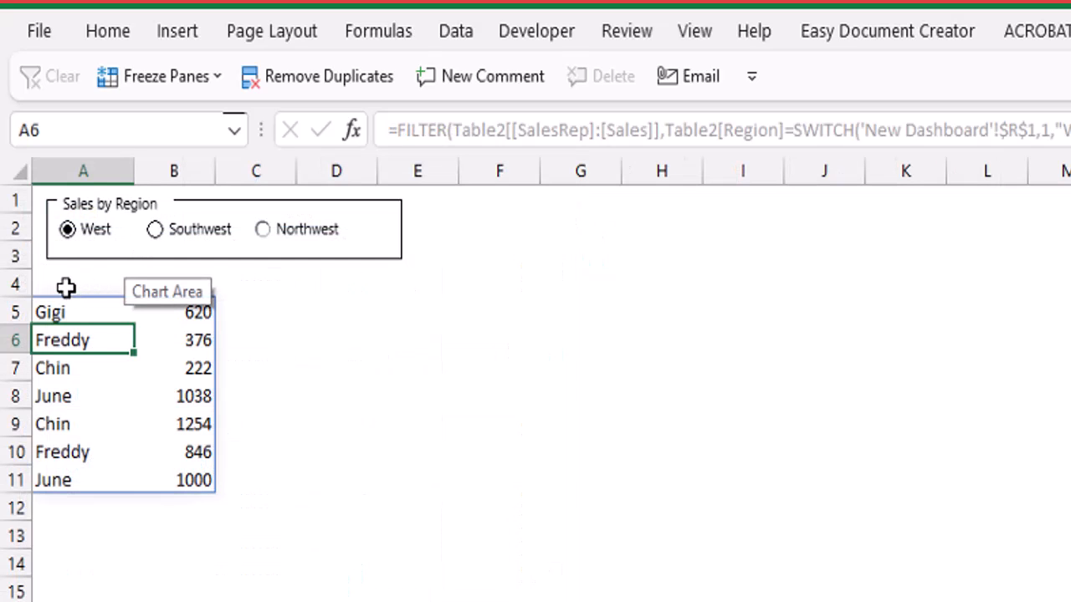
left_click(65, 288)
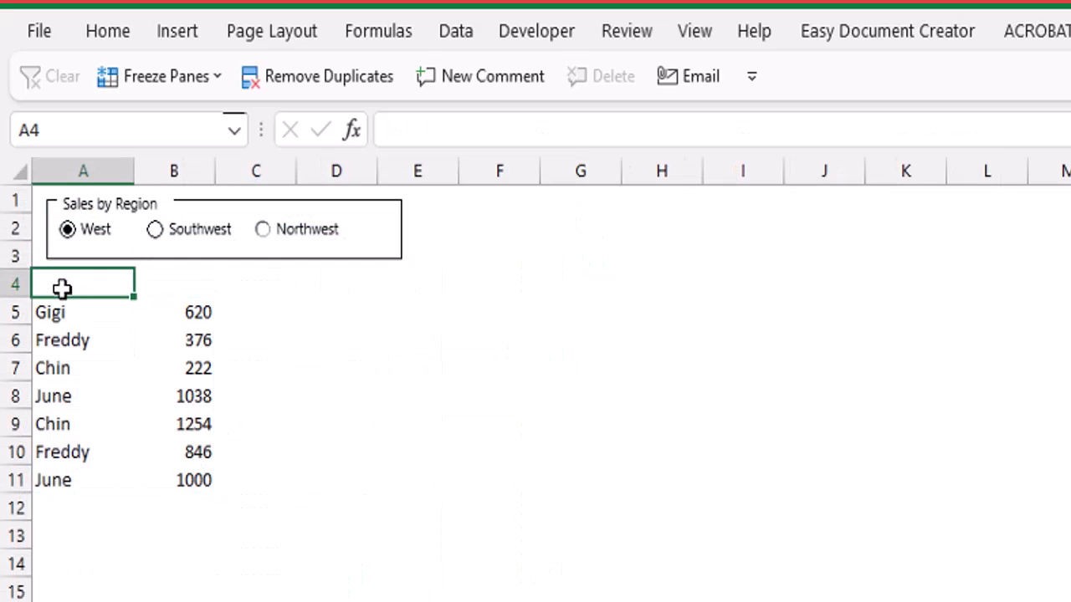
key("ctrl+v")
left_click(99, 366)
left_click(74, 291)
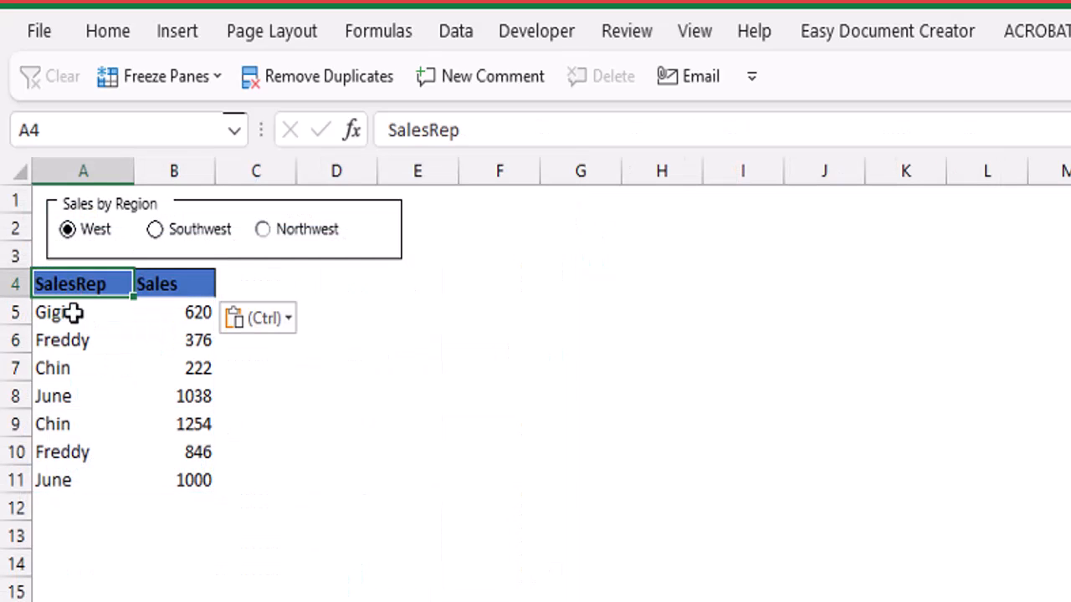
- Check the filtered rows under the headers and test the filter with the Southwest option
left_click(72, 340)
left_click(61, 312)
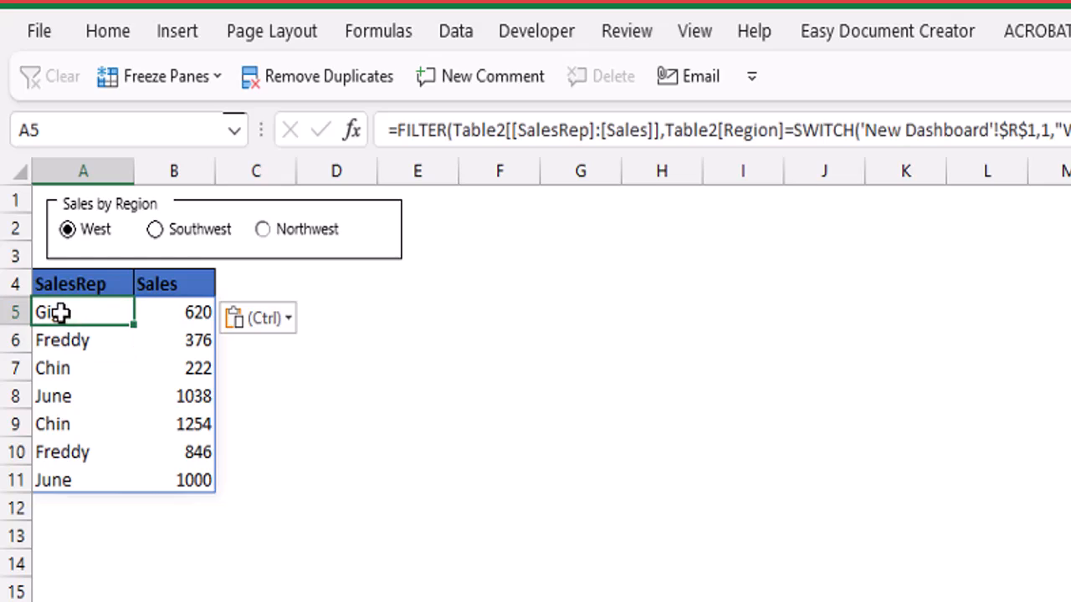
left_click(177, 310)
left_click(154, 240)
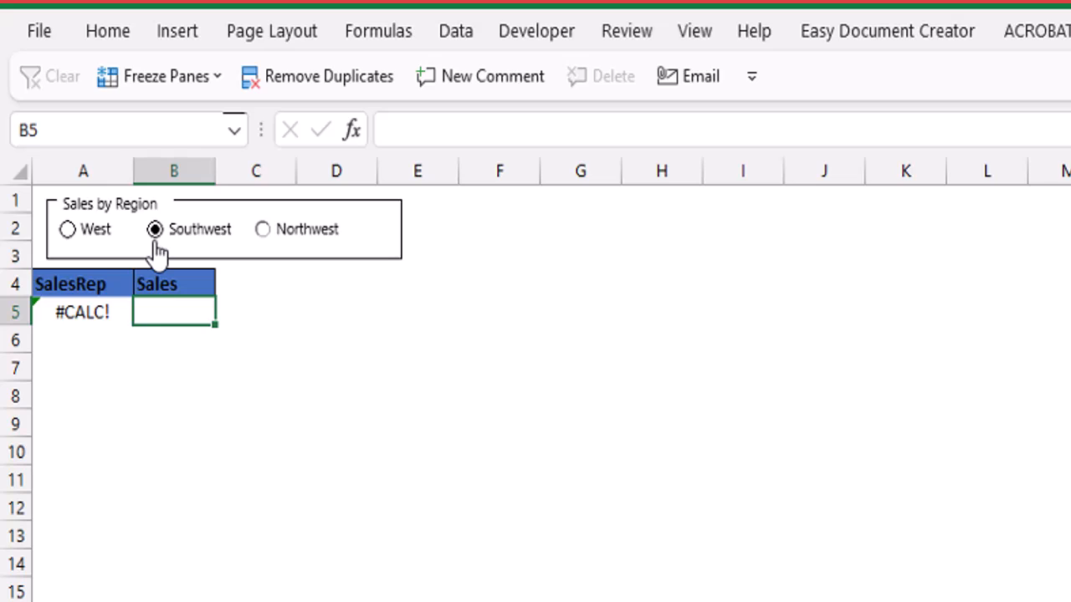
- Correct the second region's spelling to "Southwest" in the FILTER formula in cell A5
left_click(67, 395)
left_click(65, 322)
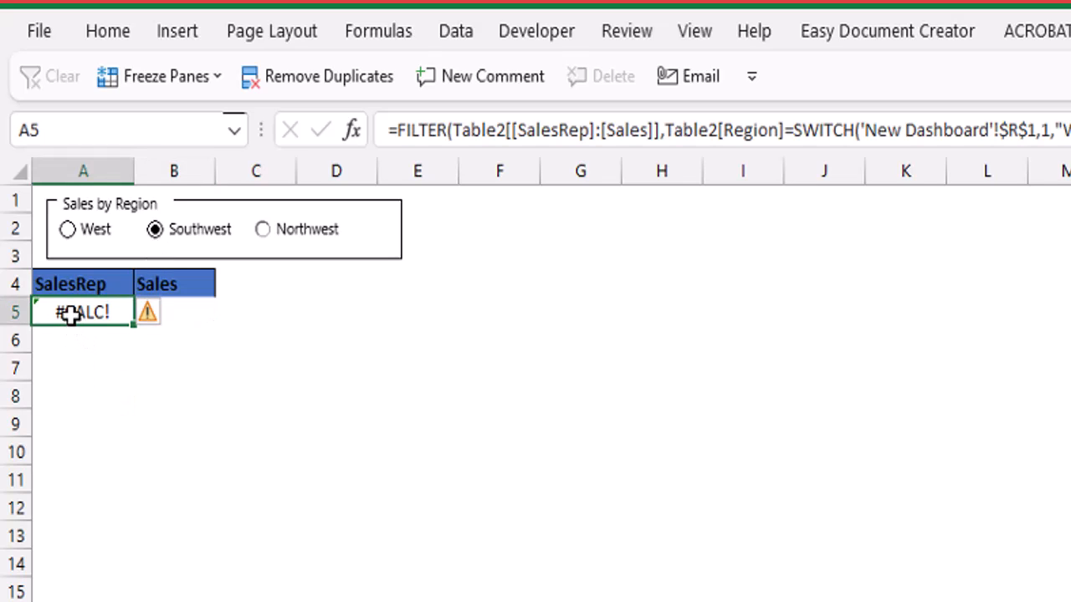
double_click(68, 312)
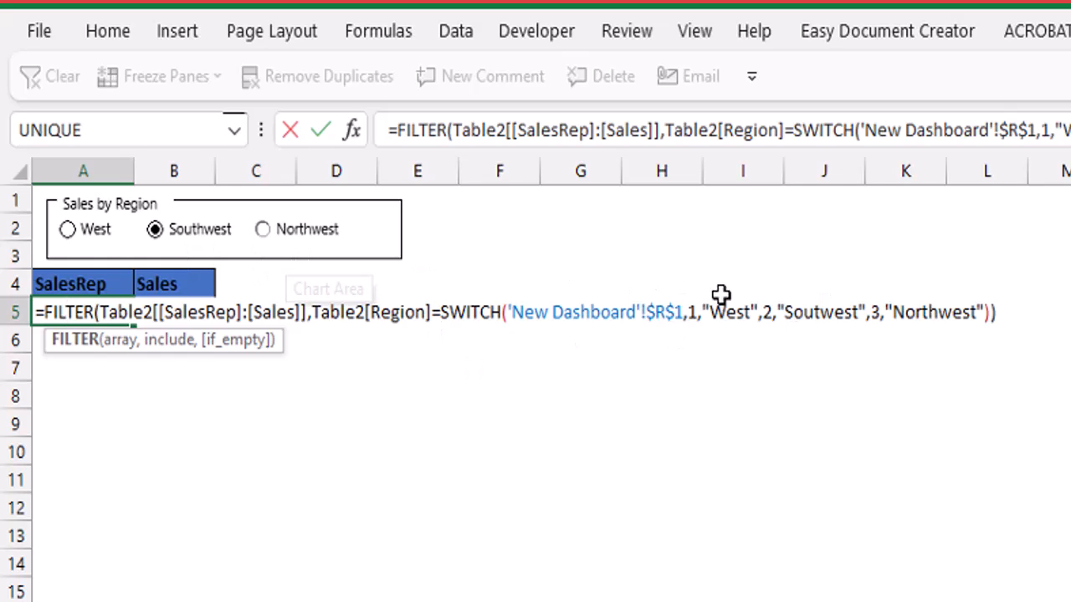
left_click(823, 315)
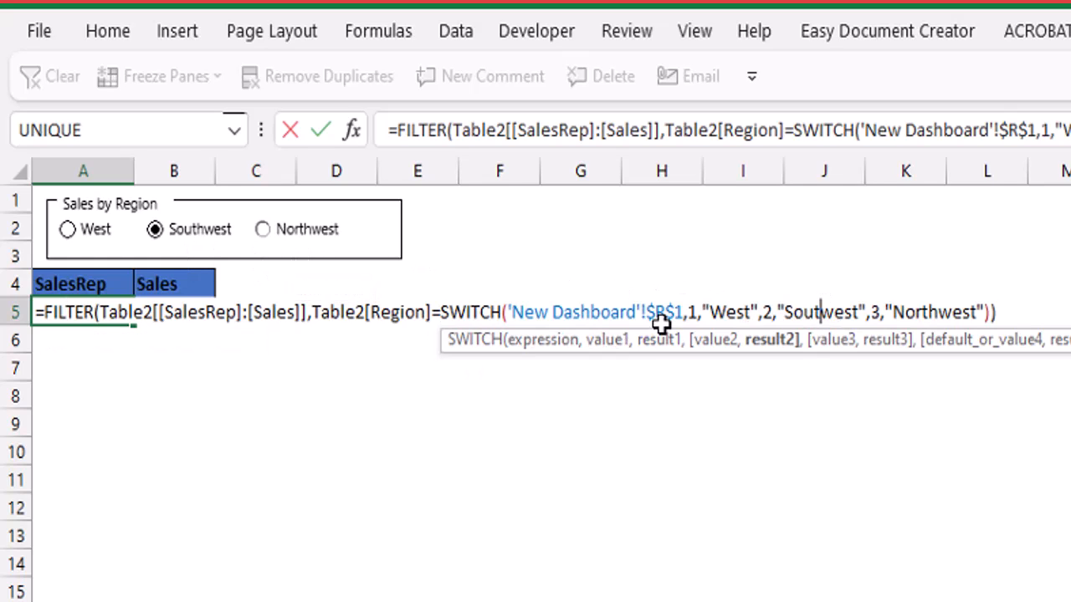
type("h")
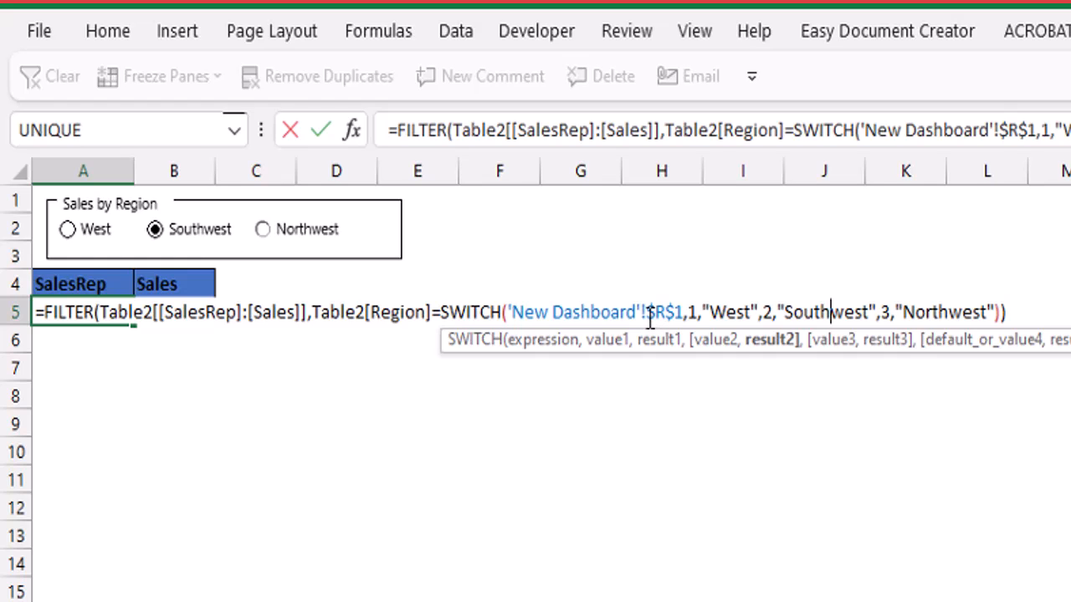
key("Return")
- Test the corrected filter by choosing the West and Northwest options in turn
left_click(58, 316)
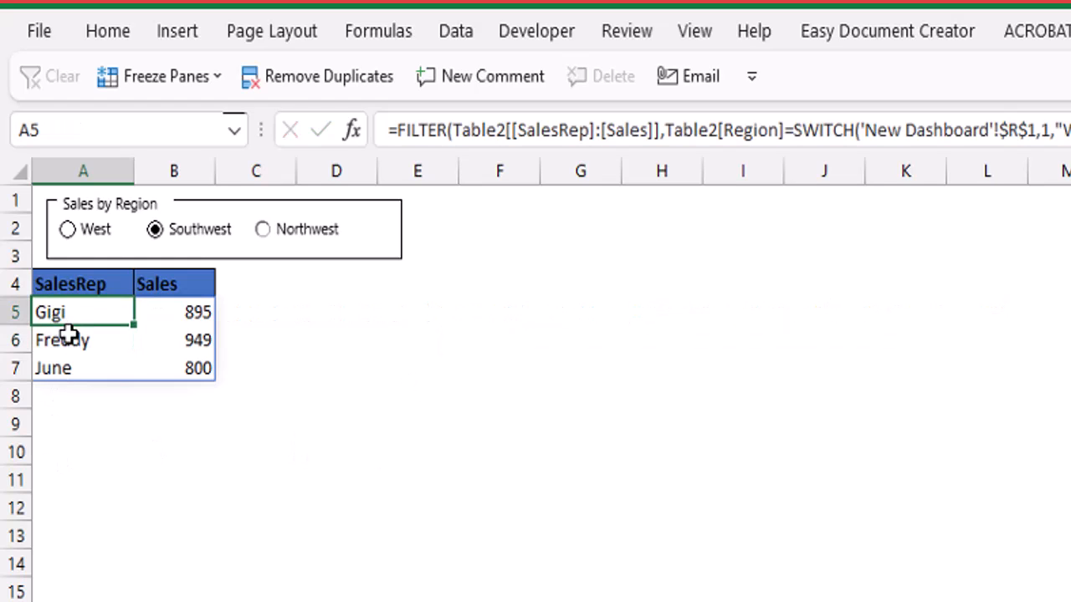
left_click(96, 234)
left_click(280, 233)
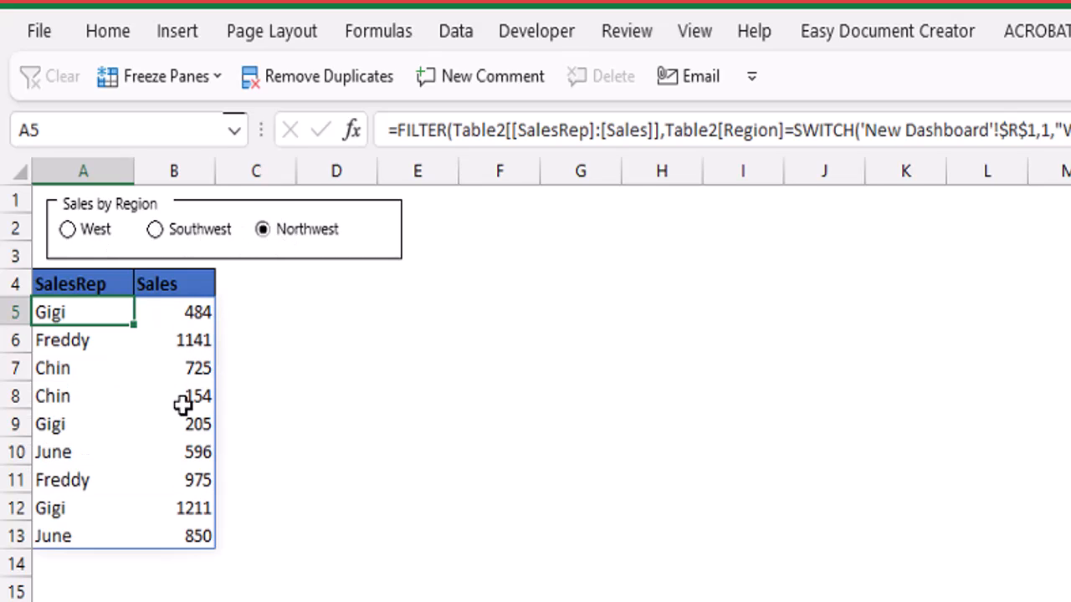
- Insert a clustered column chart from A4:B13 and place it beside the filtered table, spanning about columns D to K
left_click(82, 453)
left_click_drag(81, 279, 141, 536)
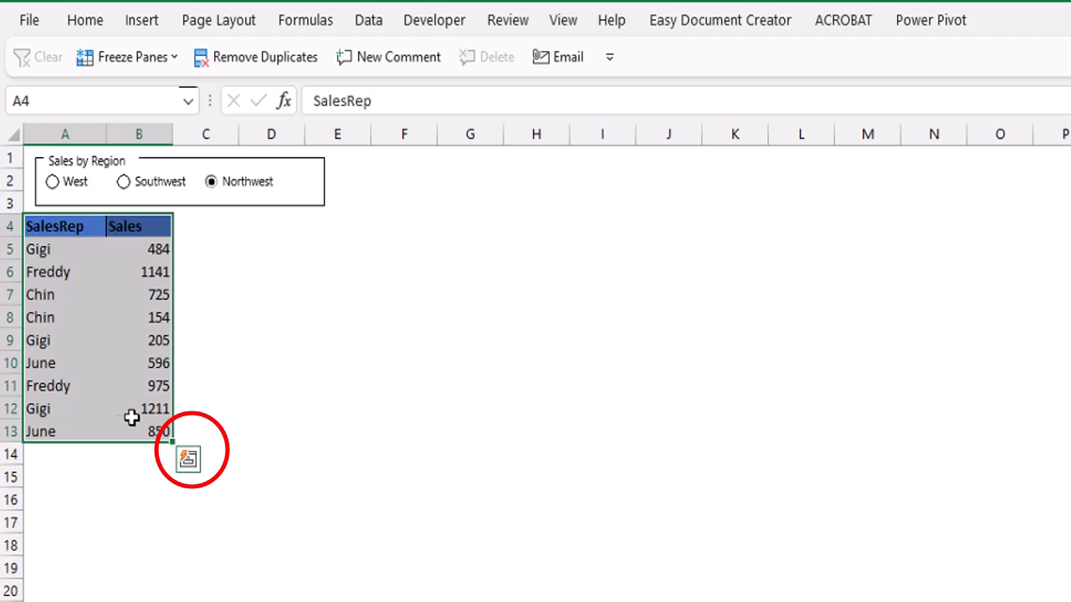
left_click(188, 460)
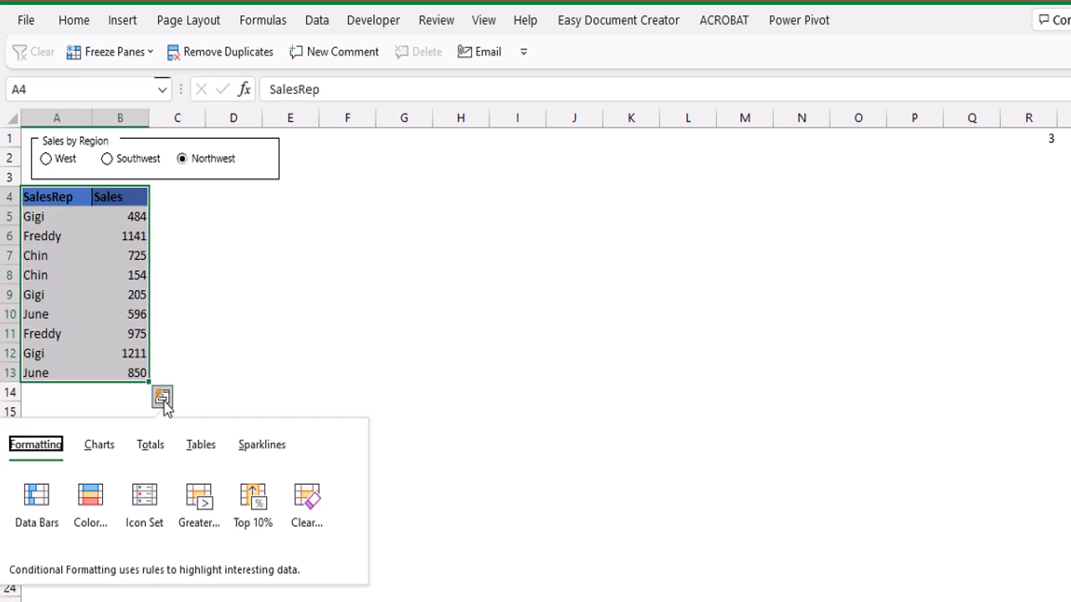
left_click(100, 447)
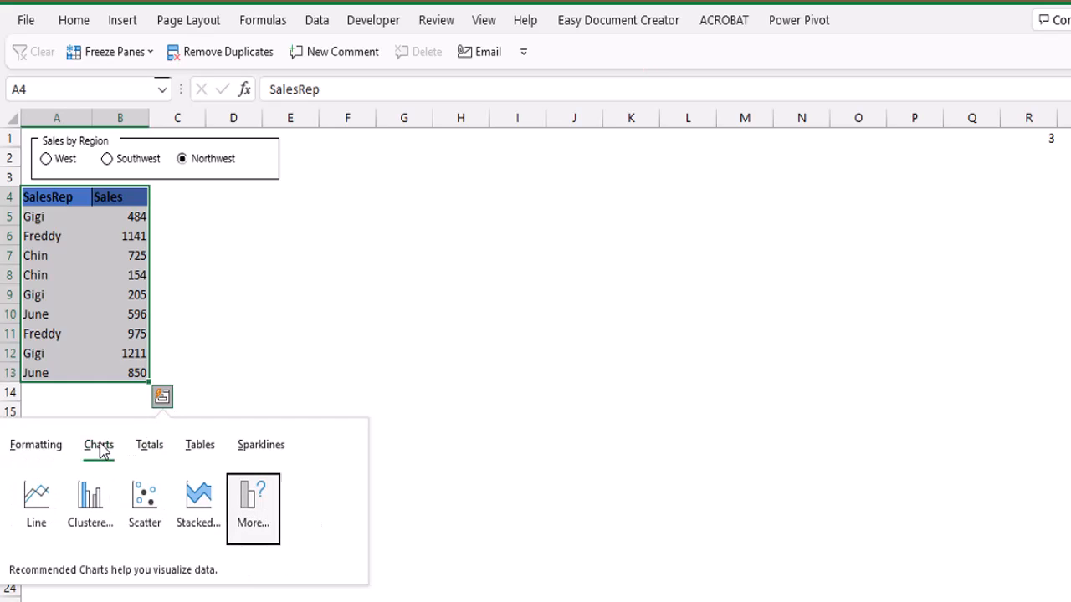
left_click(94, 502)
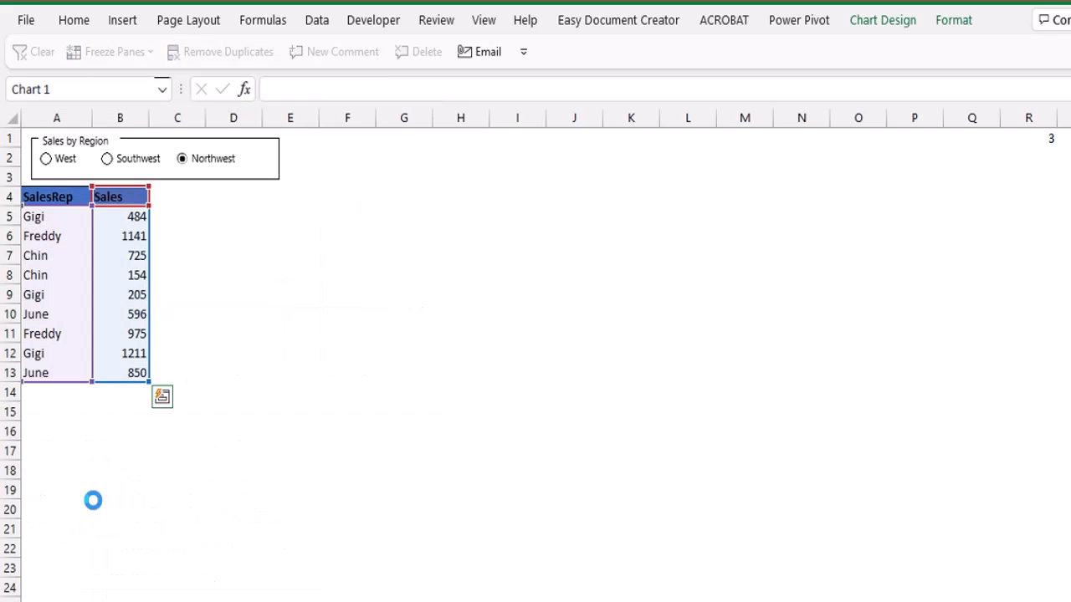
left_click_drag(689, 262, 636, 259)
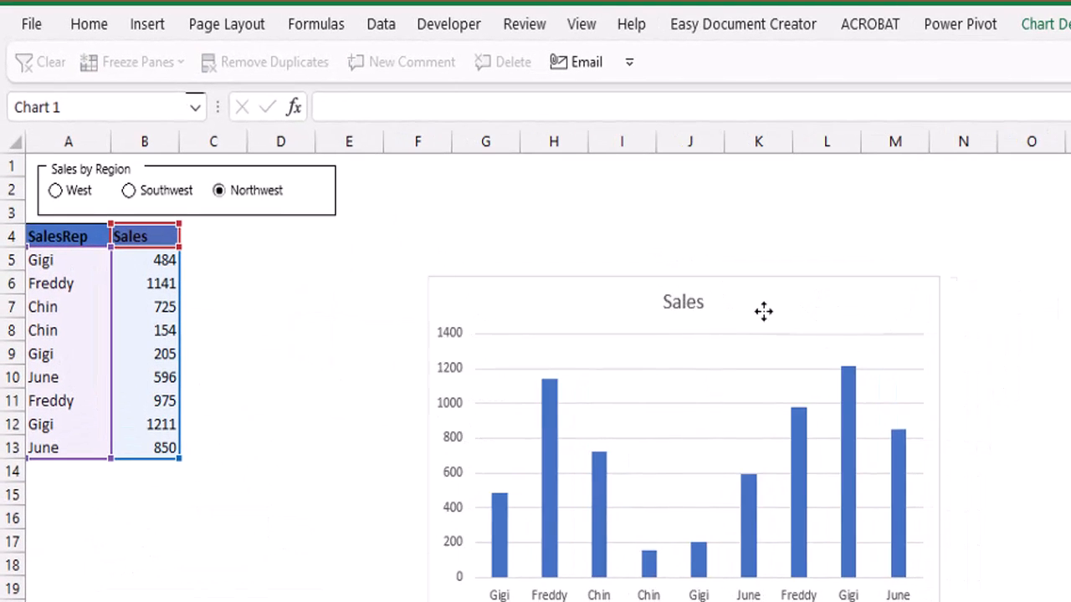
left_click_drag(763, 311, 610, 286)
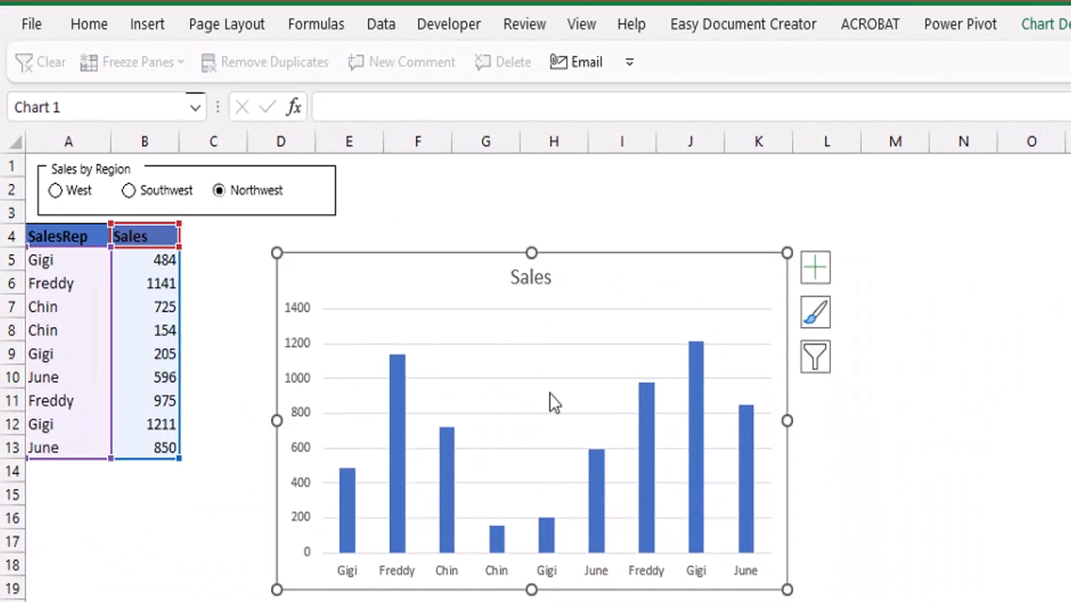
- Delete the chart's vertical axis and add data labels to the Sales columns
left_click(300, 385)
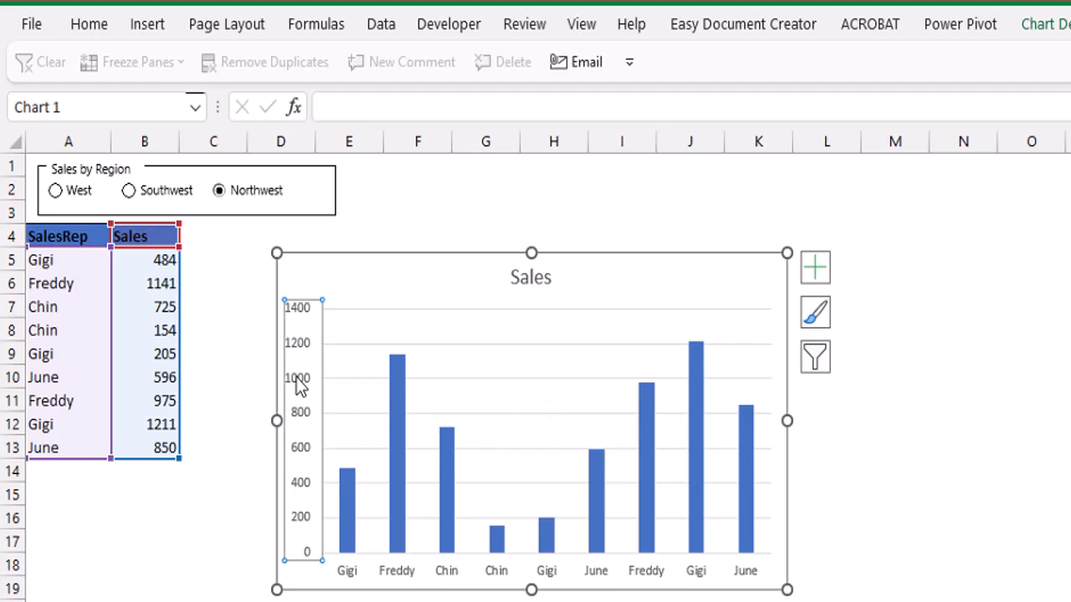
key("Delete")
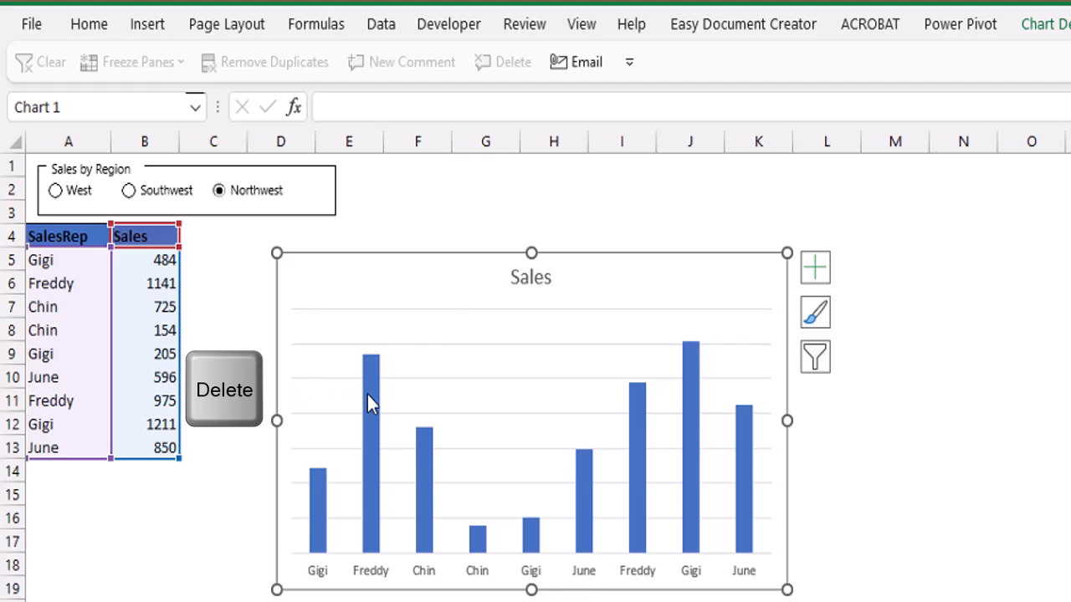
right_click(368, 394)
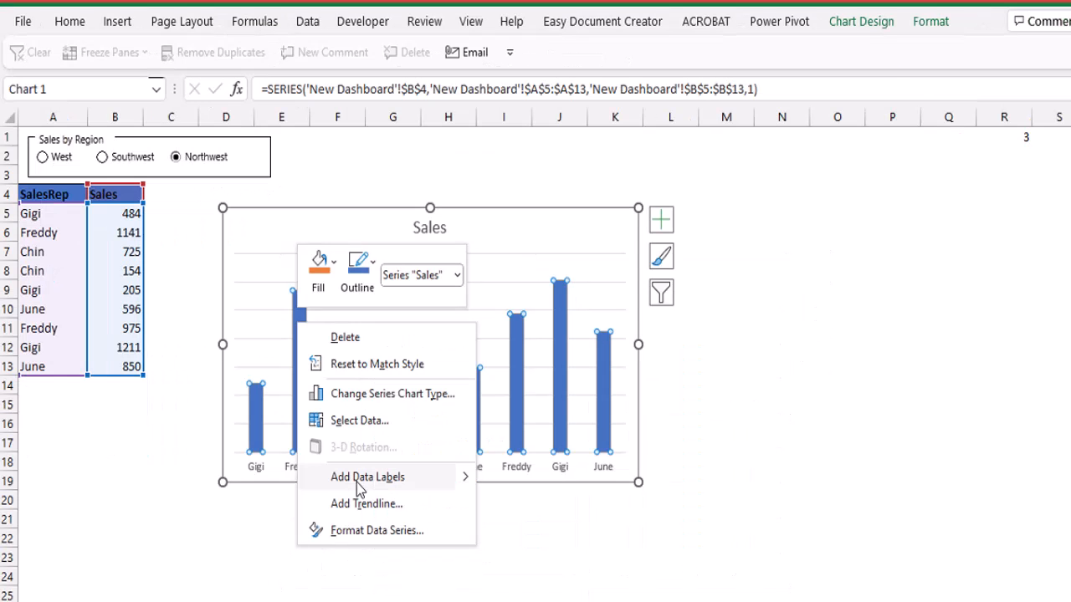
left_click(356, 483)
left_click(184, 475)
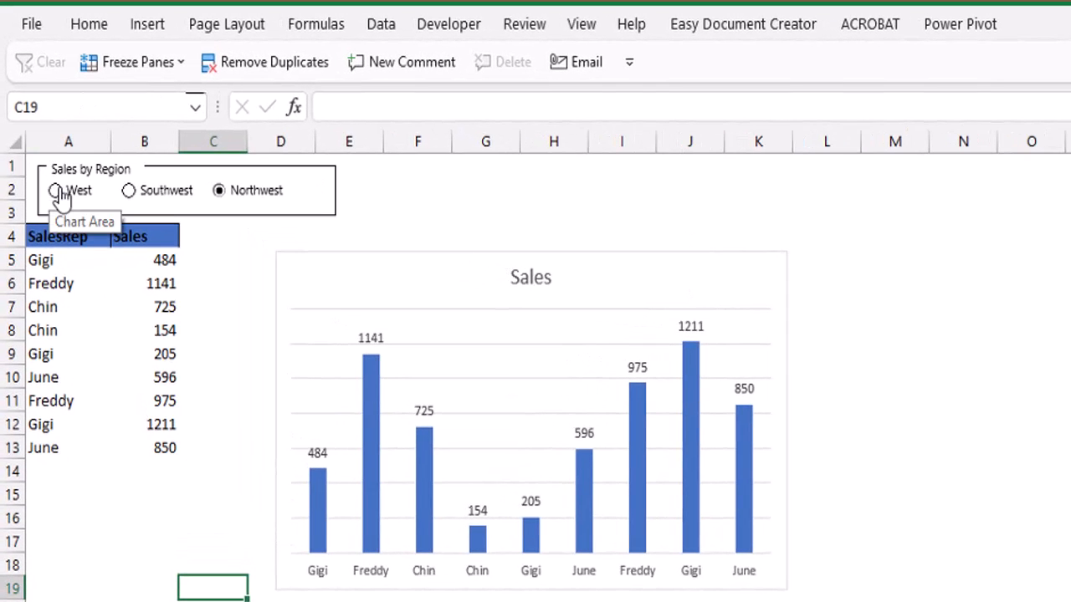
- Test the chart's response to the region filter by choosing the West and Southwest options in turn
left_click(57, 191)
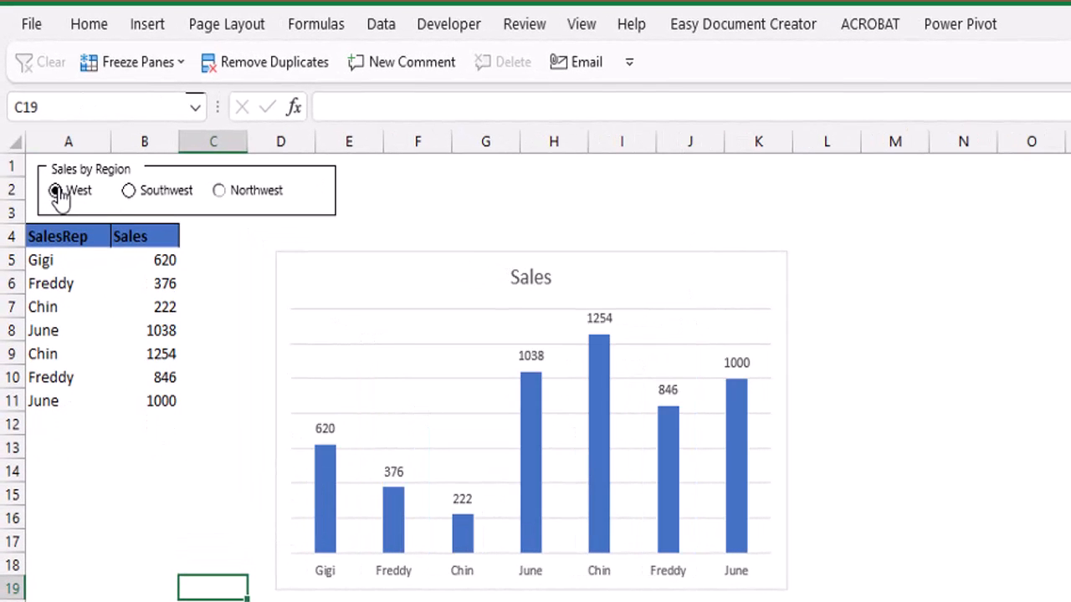
left_click(154, 201)
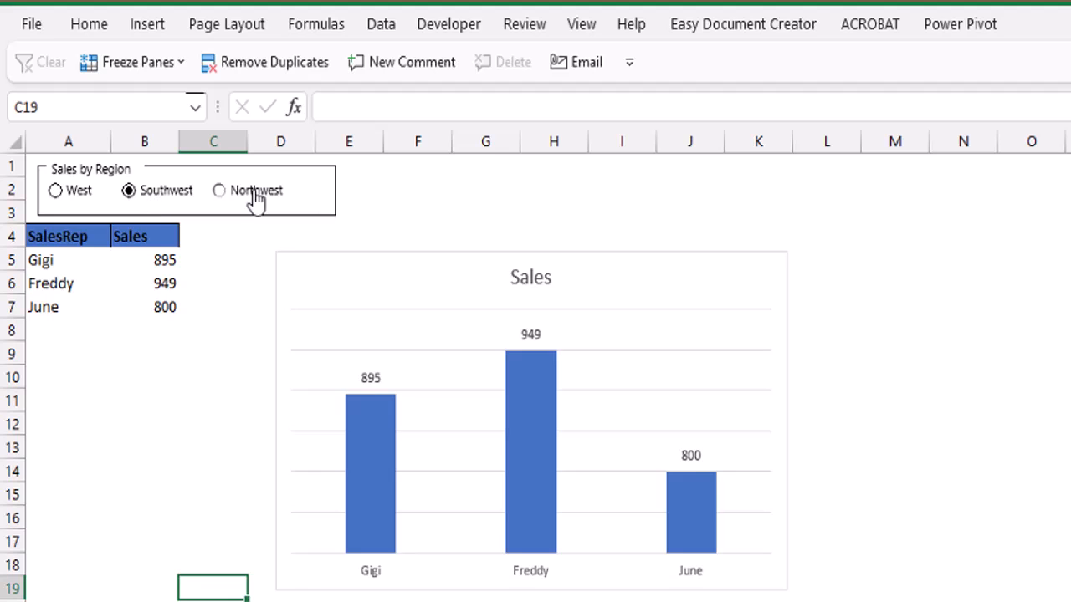
left_click(254, 199)
left_click(128, 420)
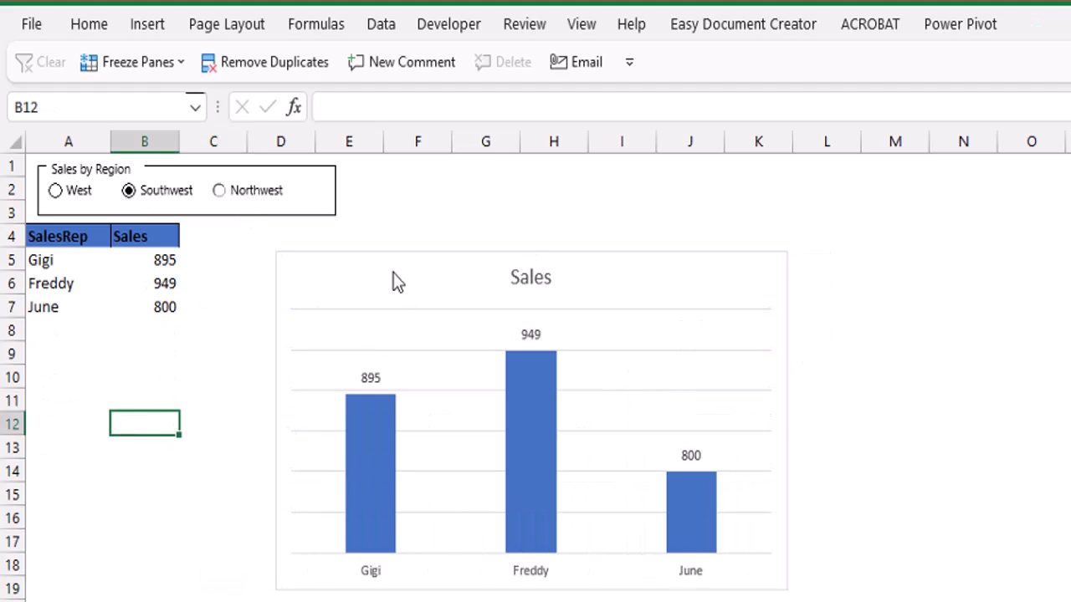
- Move the chart slightly closer to the filtered table and select its Sales title
left_click(397, 282)
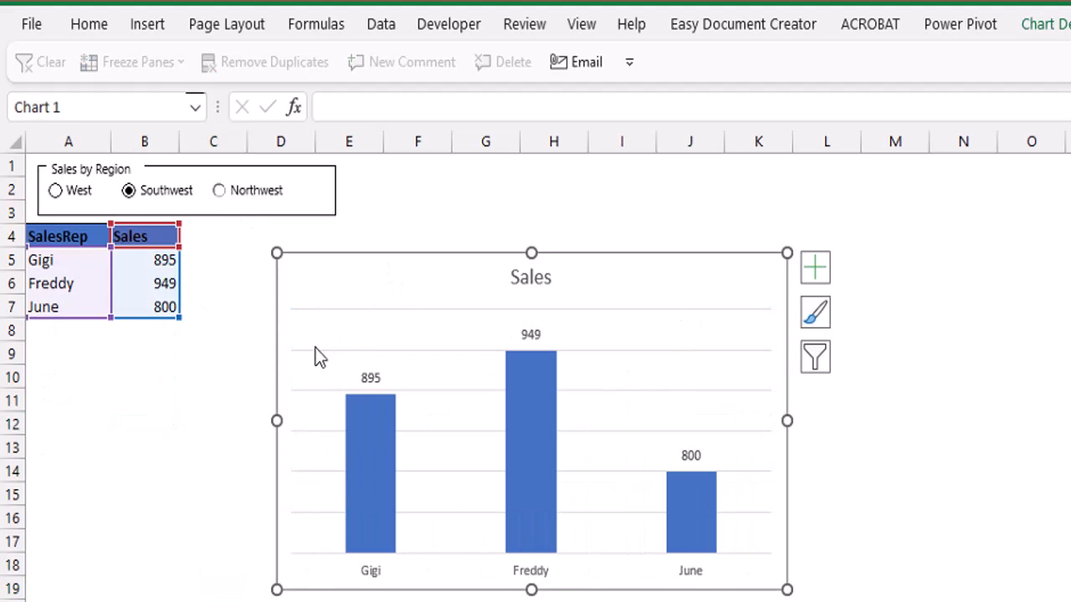
left_click_drag(450, 292, 413, 303)
left_click(497, 289)
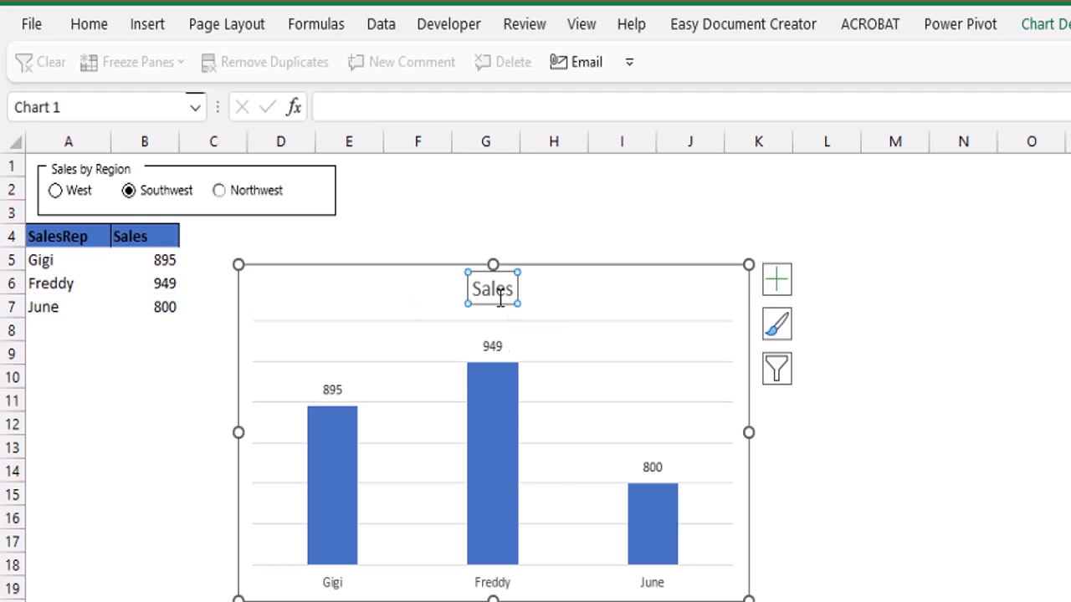
mouse_move(471, 447)
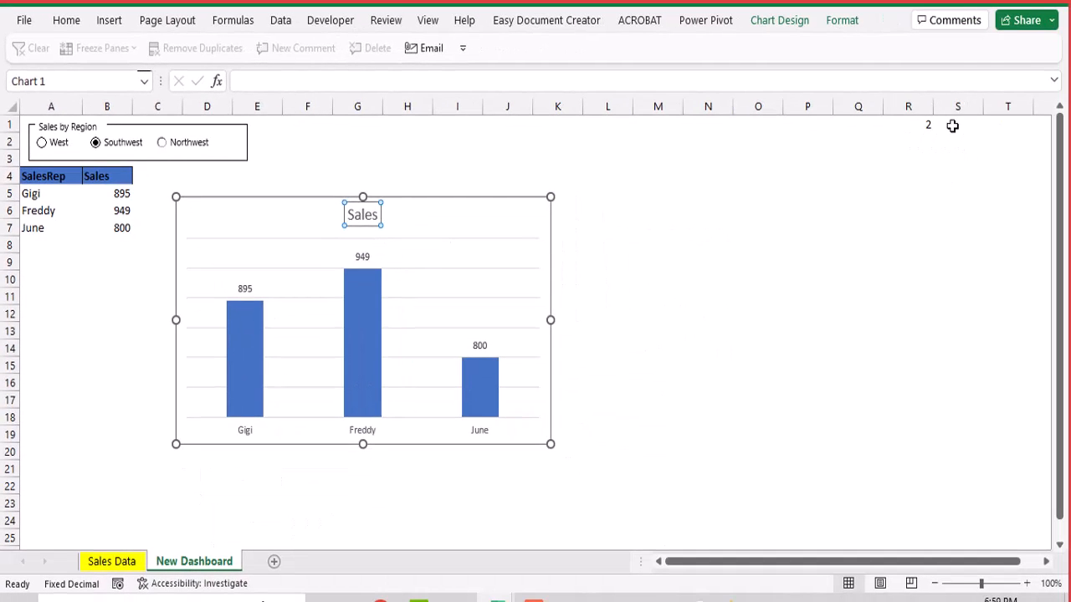
- Start a SWITCH formula in cell S1 that evaluates R1 and returns "Sales Chart - West Region" for value 1
left_click(953, 124)
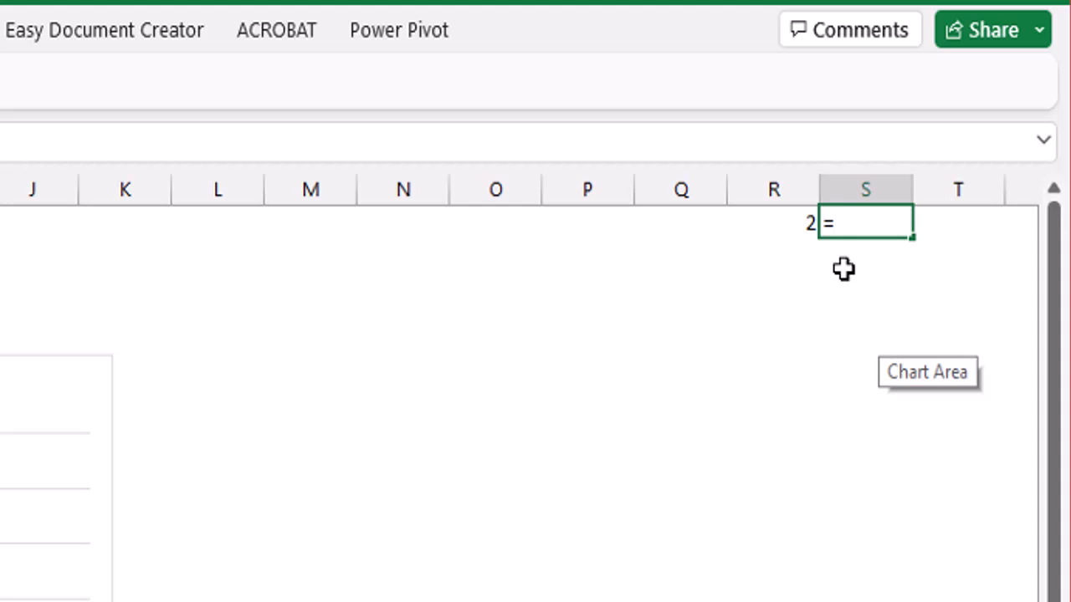
type("sw")
key("Tab")
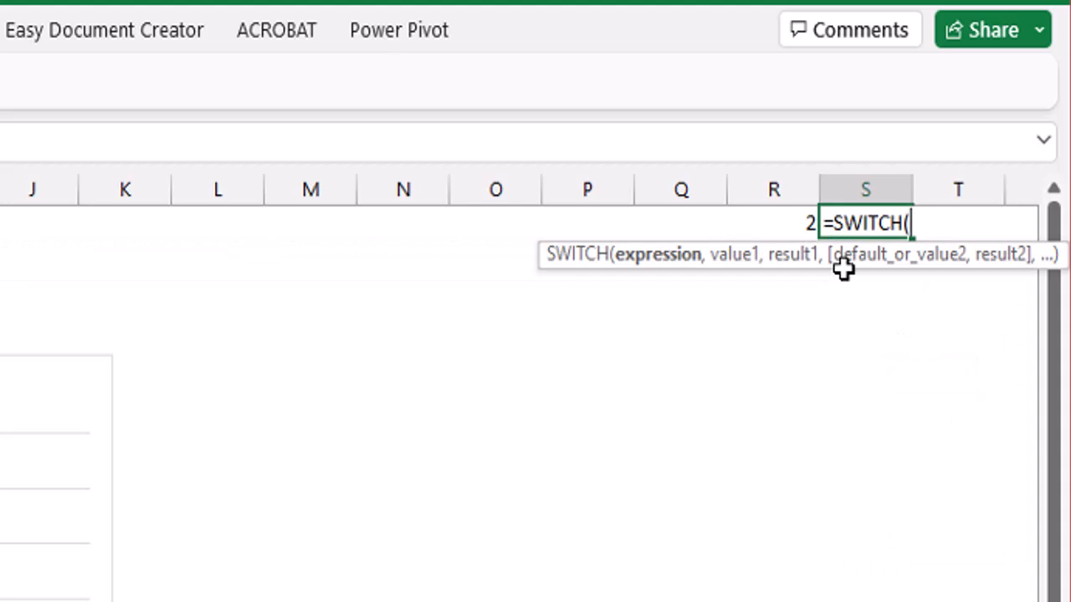
key("Left")
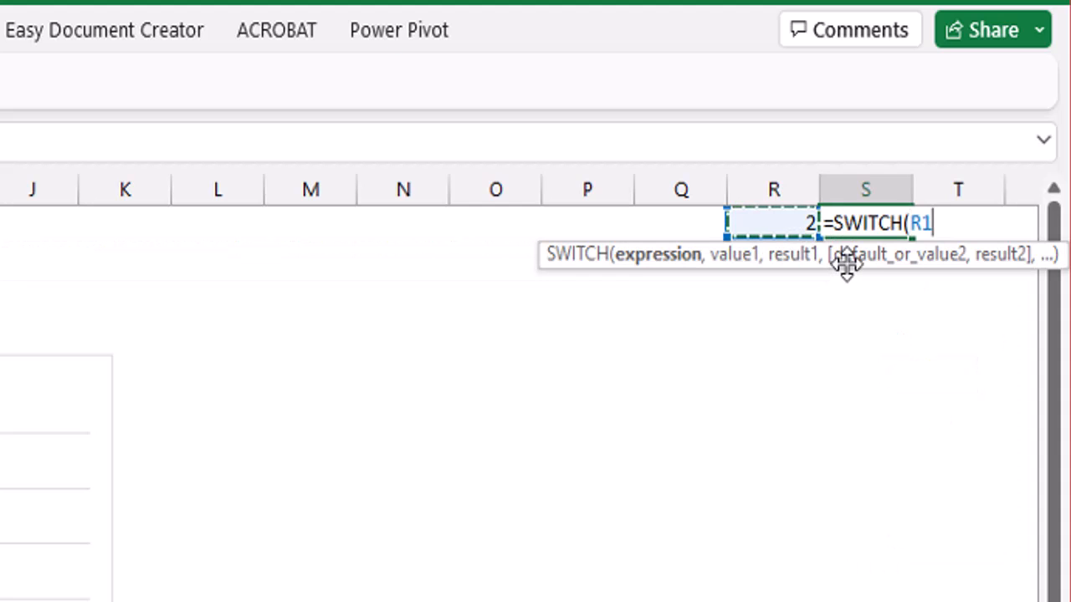
type(",1")
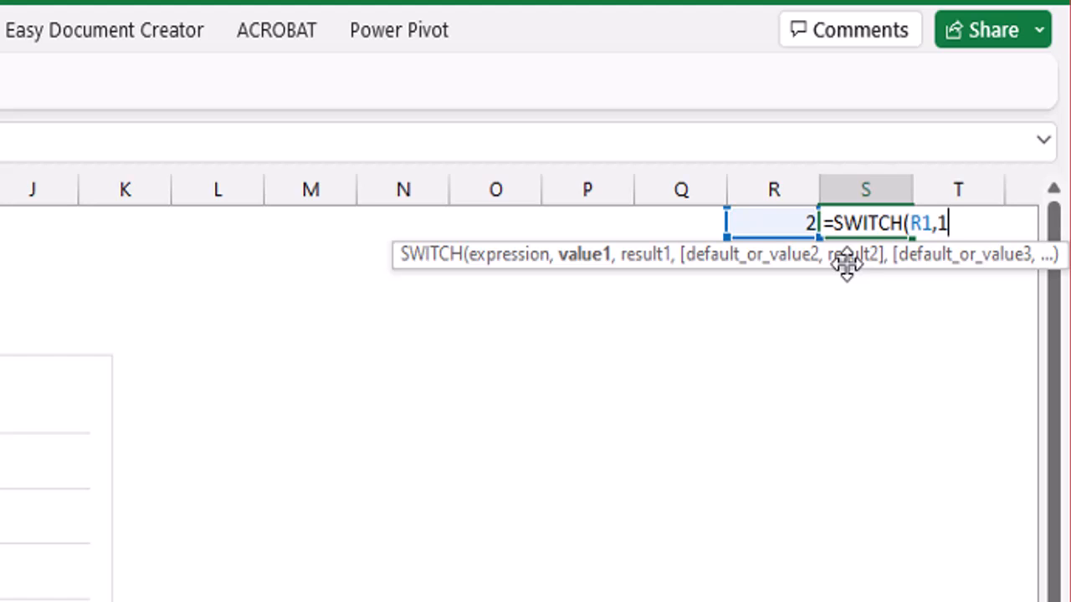
type(",\"W")
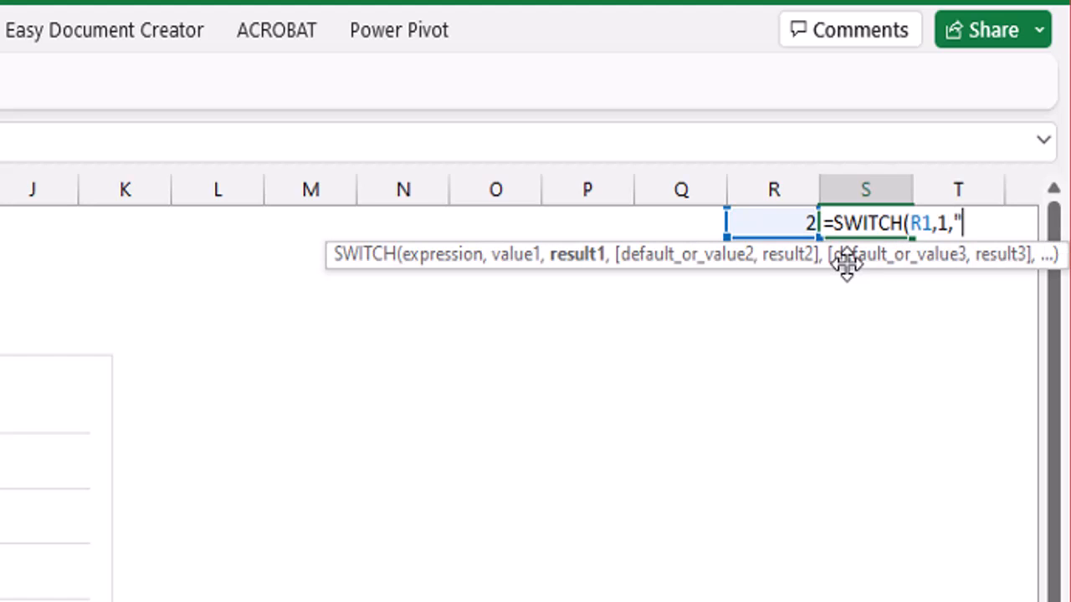
key("BackSpace")
key("BackSpace")
key("BackSpace")
type("Sales Chart")
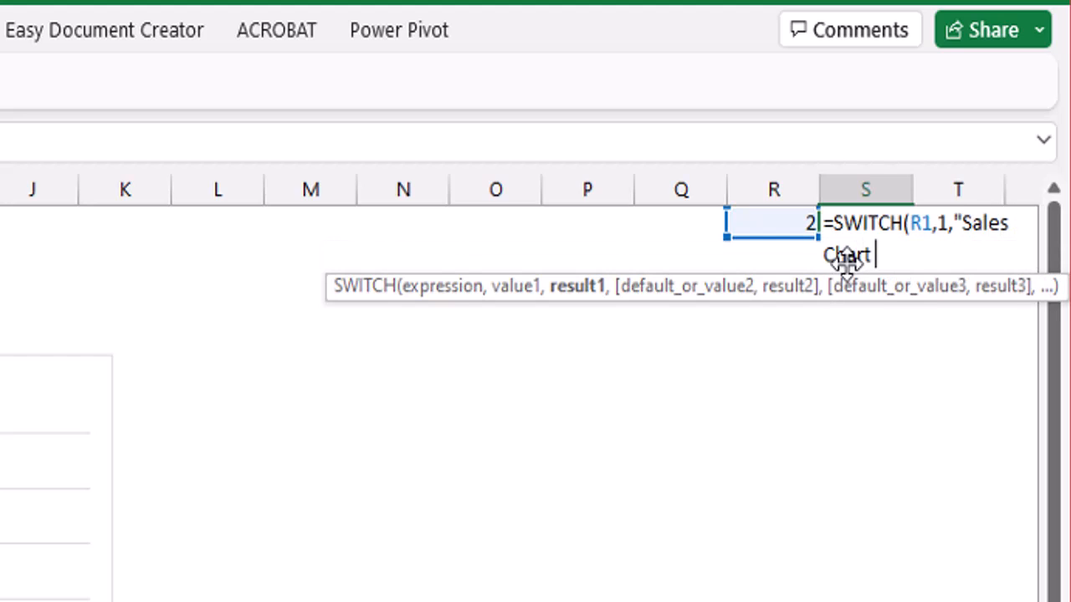
type(" - West Reg")
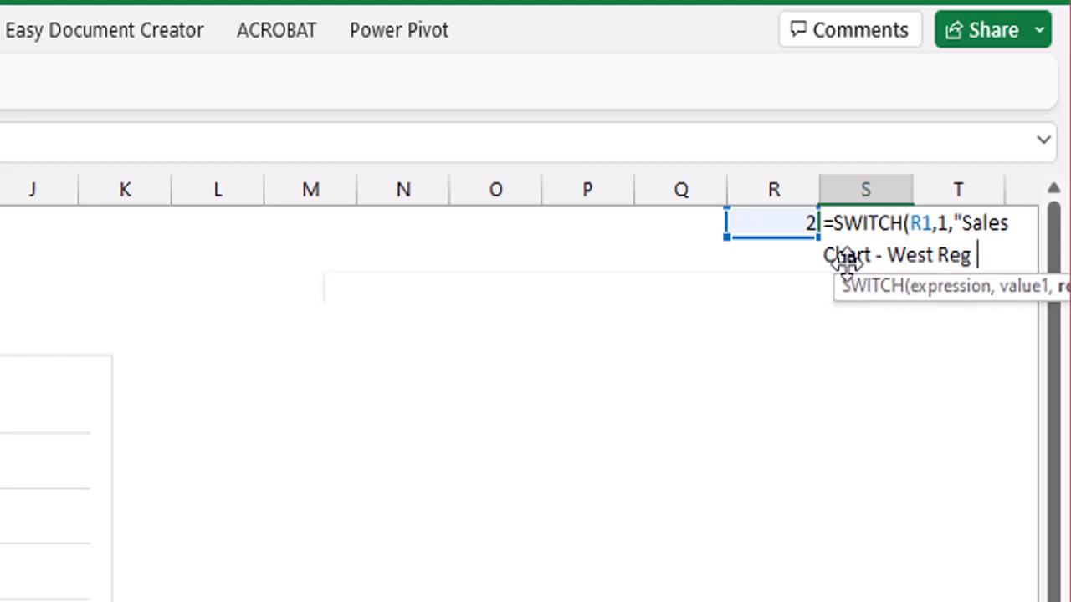
type("ion\",2,")
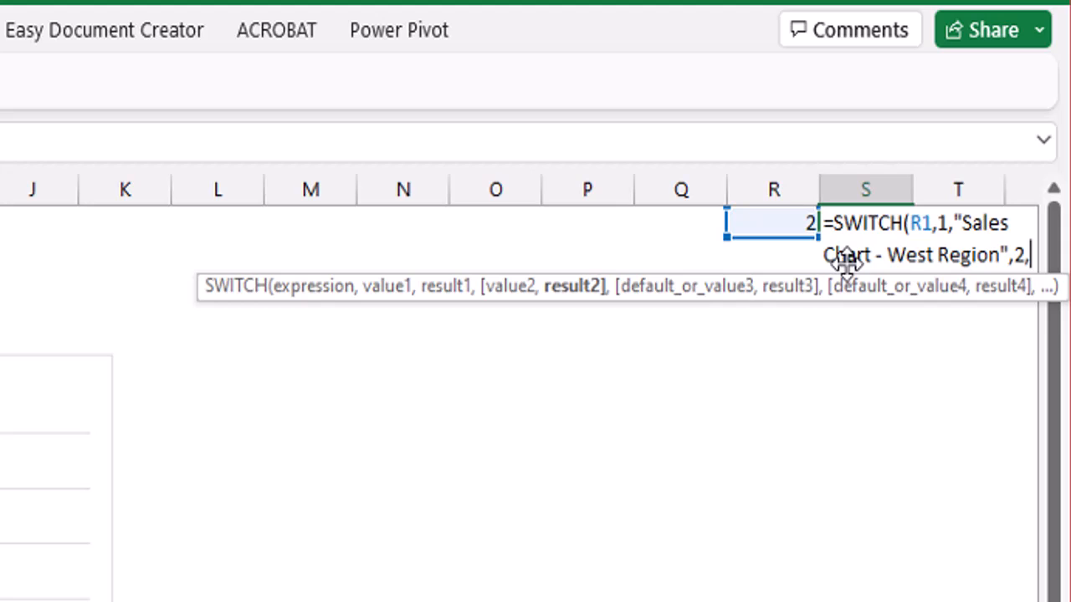
- Add "Sales Chart - Southwest Region" in quotation marks as the SWITCH result for value 2
type("Sales Chart")
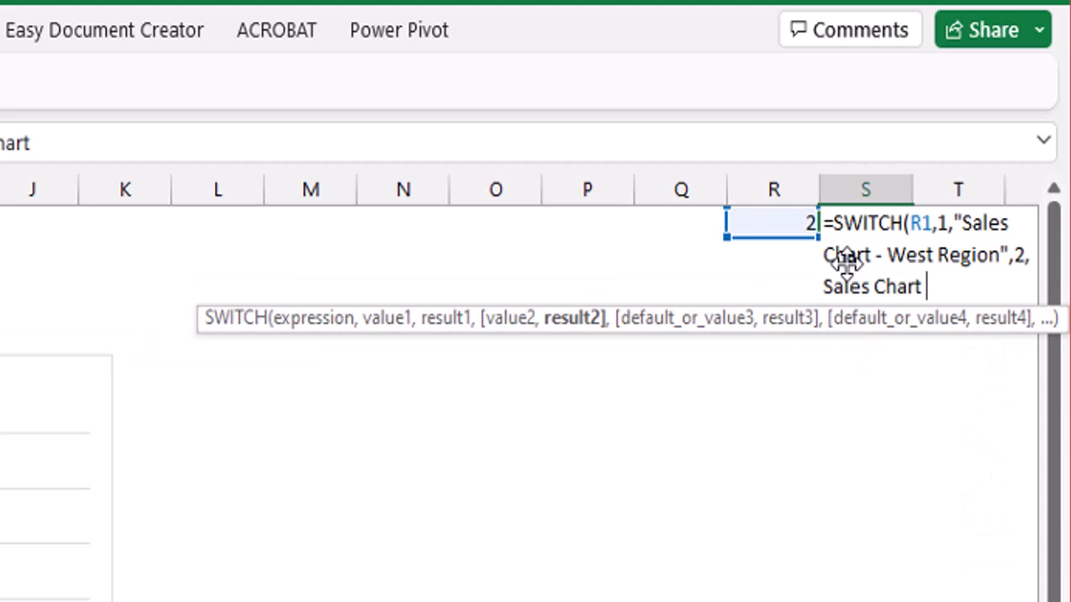
type(" - South")
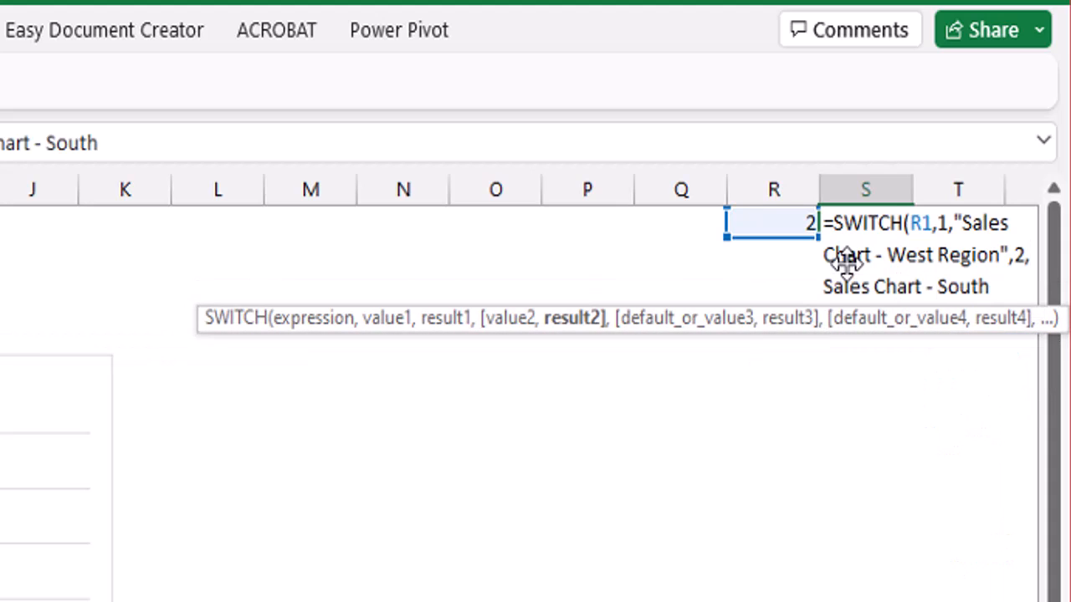
type("west Region")
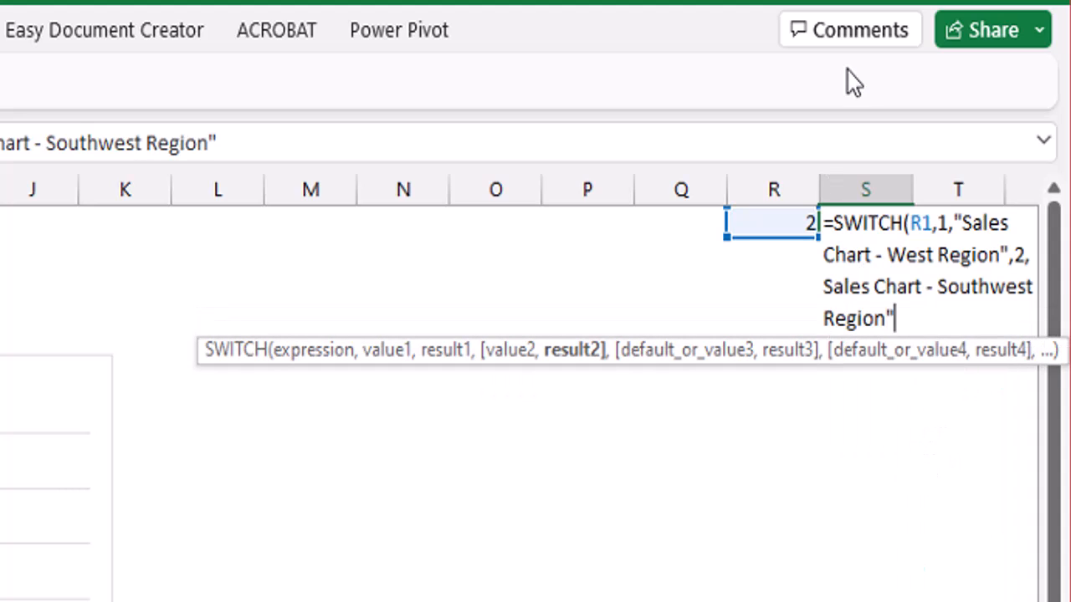
left_click(824, 286)
type("\"")
left_click(997, 319)
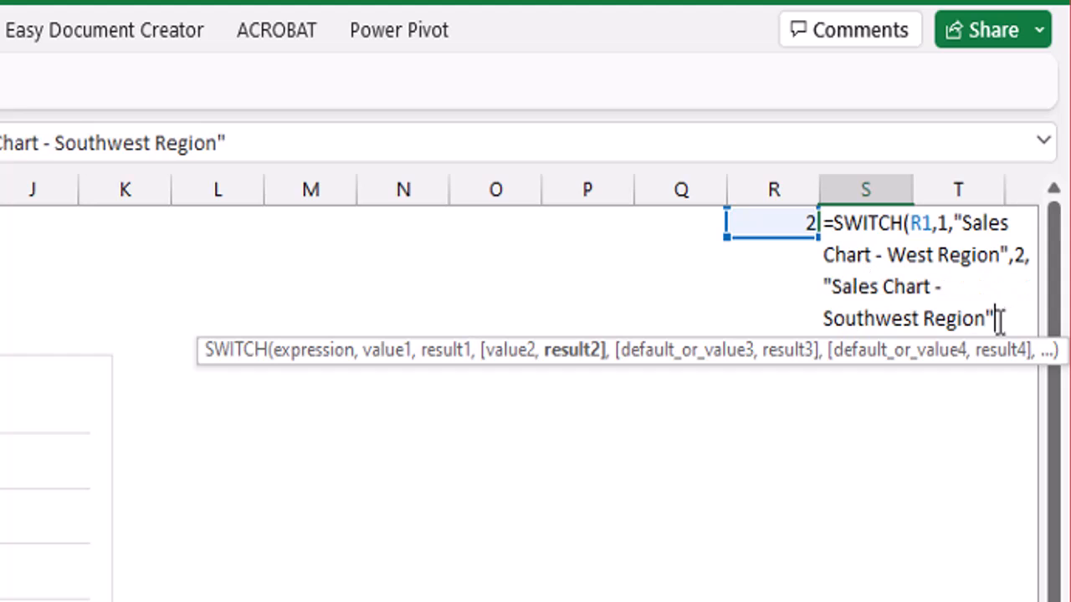
- Add "Sales Chart - Northwest Region" as the SWITCH result for value 3 and complete the formula in S1
type(",3,\"Sales Chart")
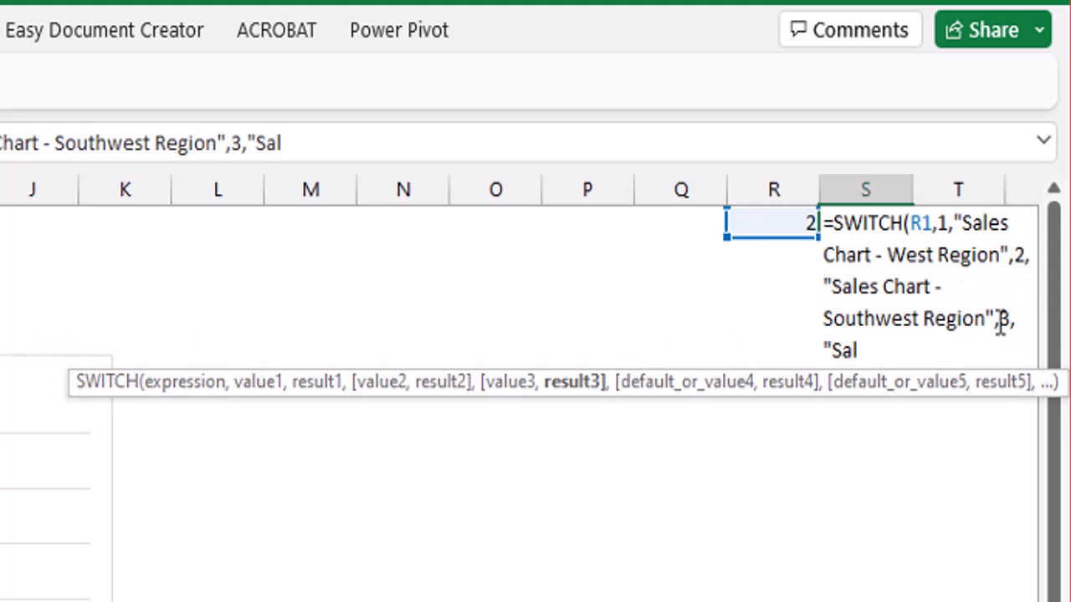
type(" - NOrthwes")
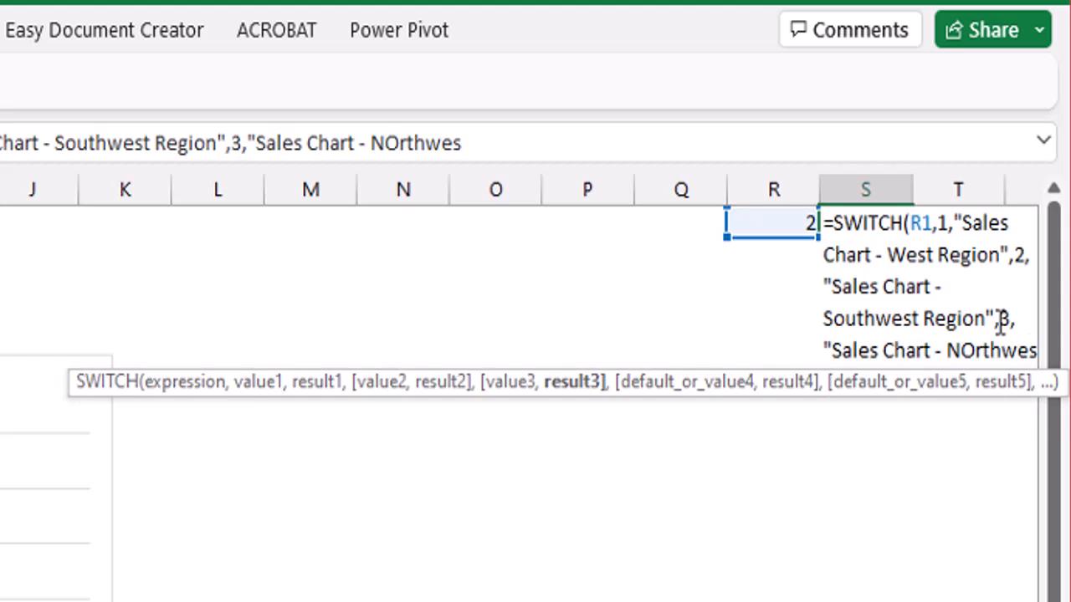
type("t Region\"")
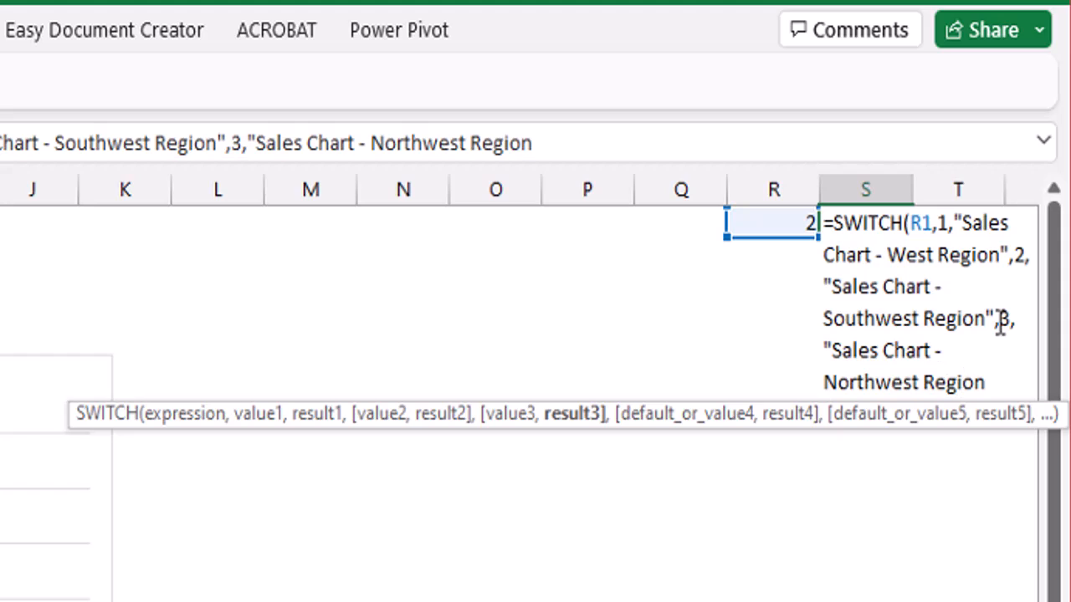
type(")")
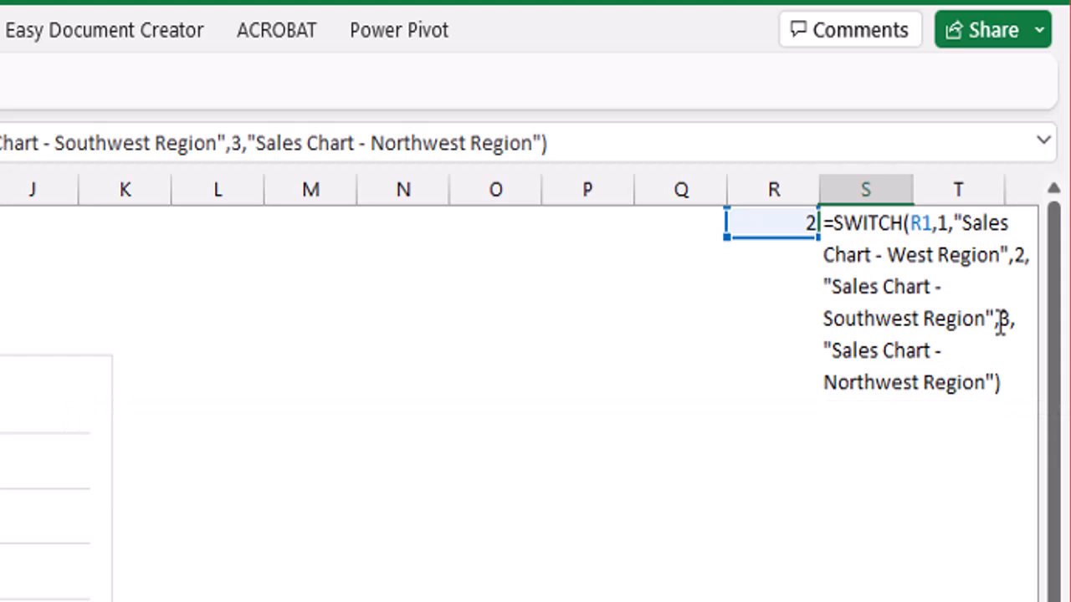
key("Return")
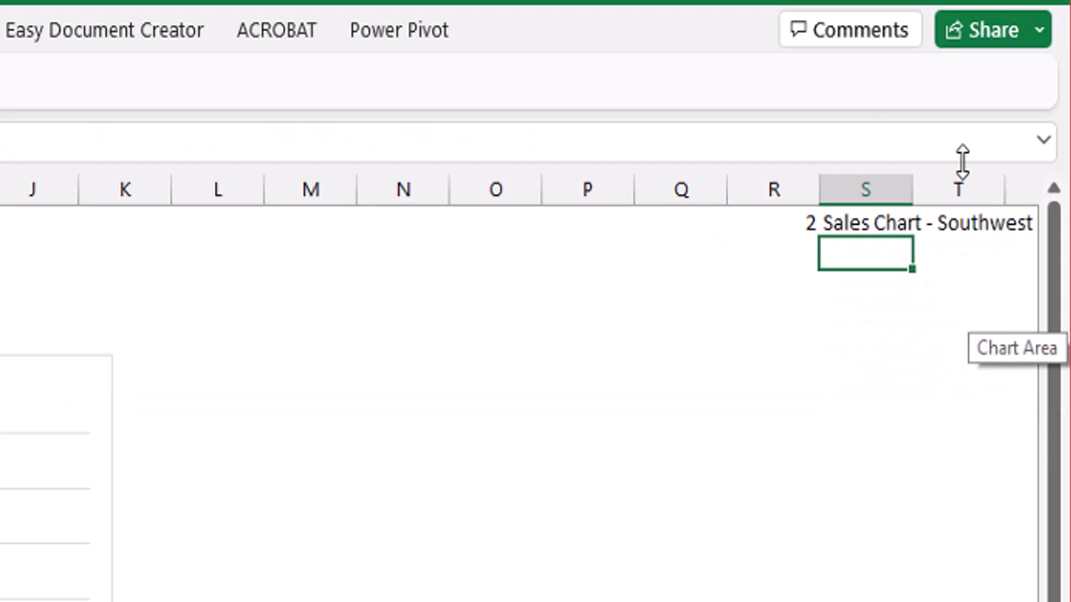
- Clear the linked cell R1 and choose the West option to test the title formula in S1
left_click(852, 221)
left_click(804, 223)
key("Delete")
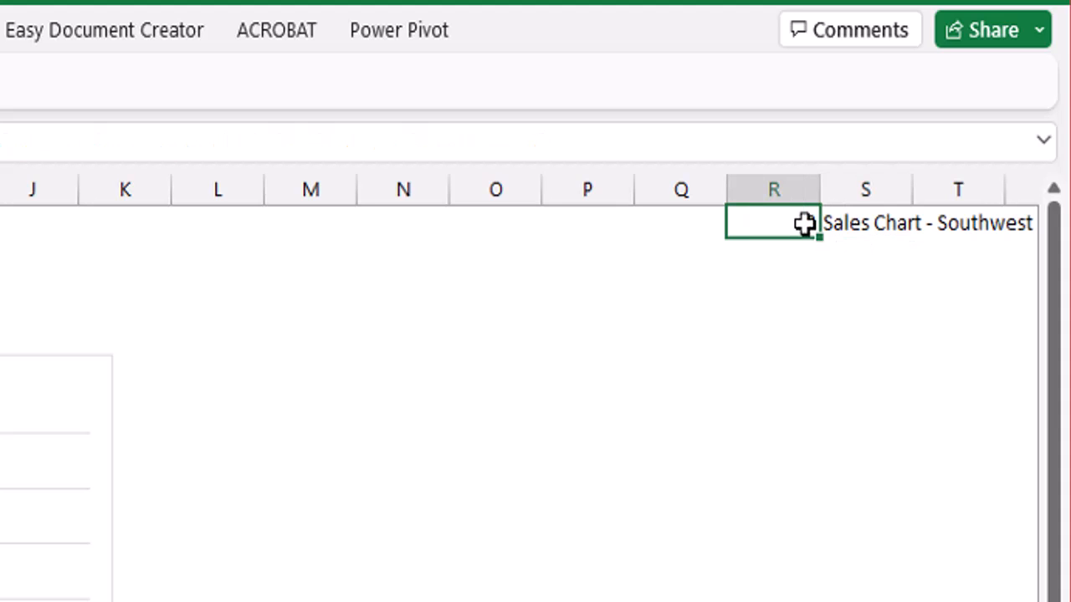
left_click(33, 140)
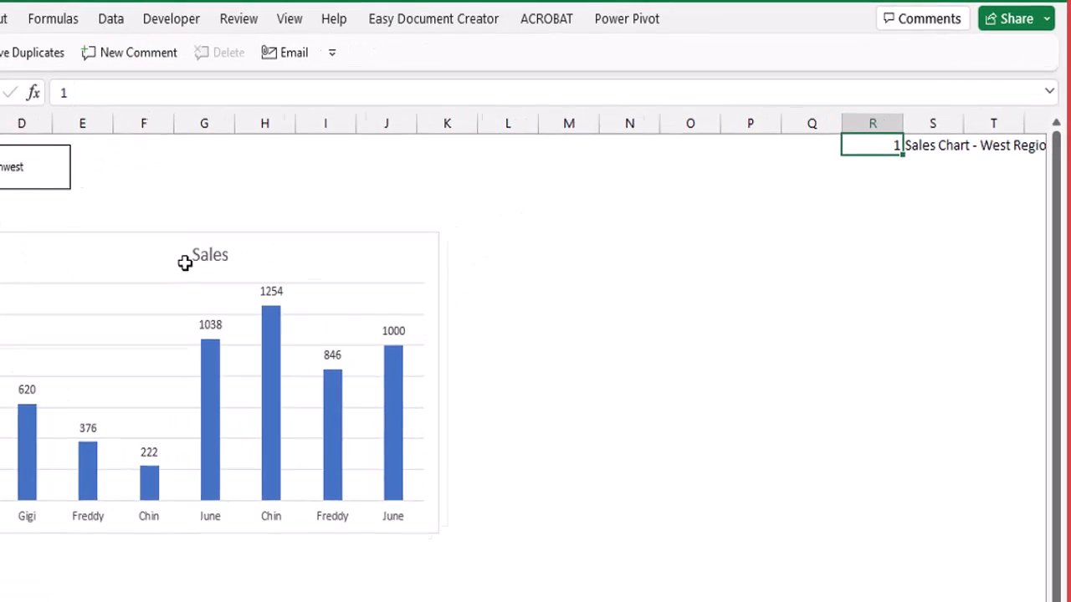
- Link the chart title to cell S1 so it shows the SWITCH formula's text
left_click(171, 261)
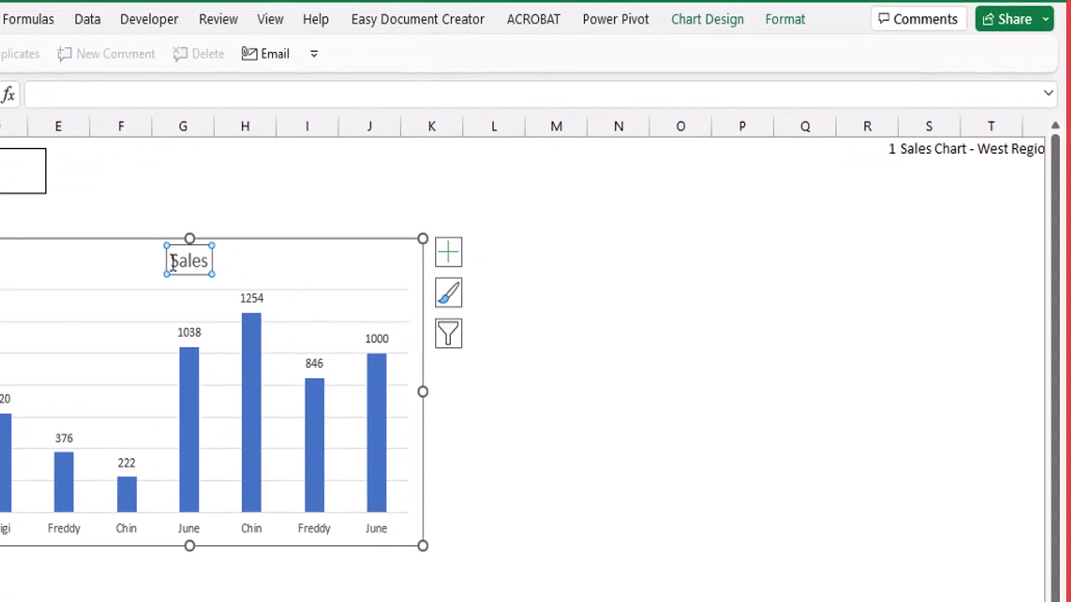
left_click(55, 95)
type("=")
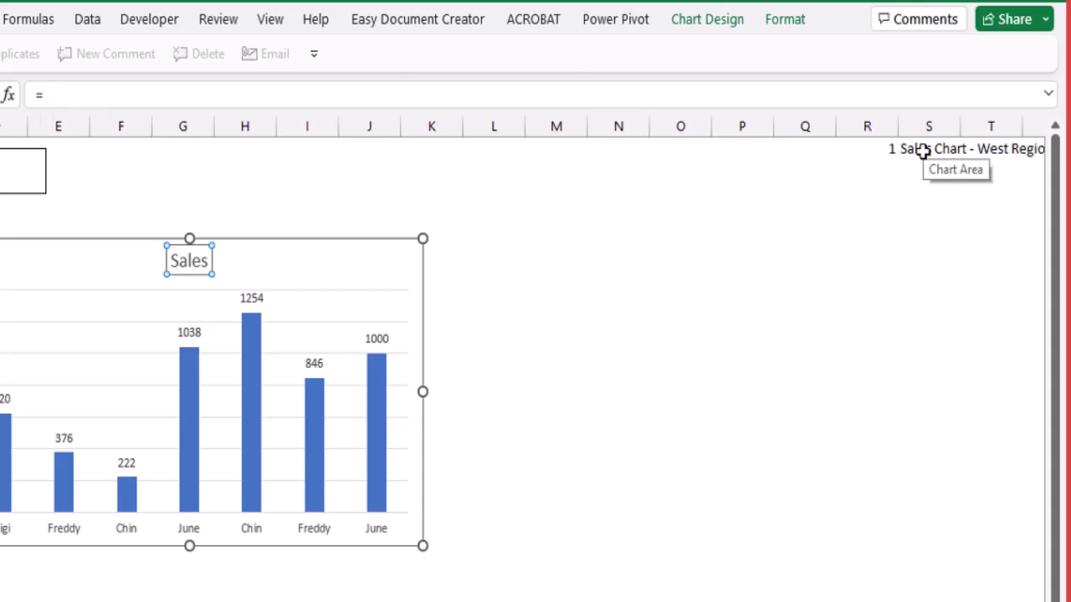
left_click(923, 148)
key("Return")
left_click(183, 170)
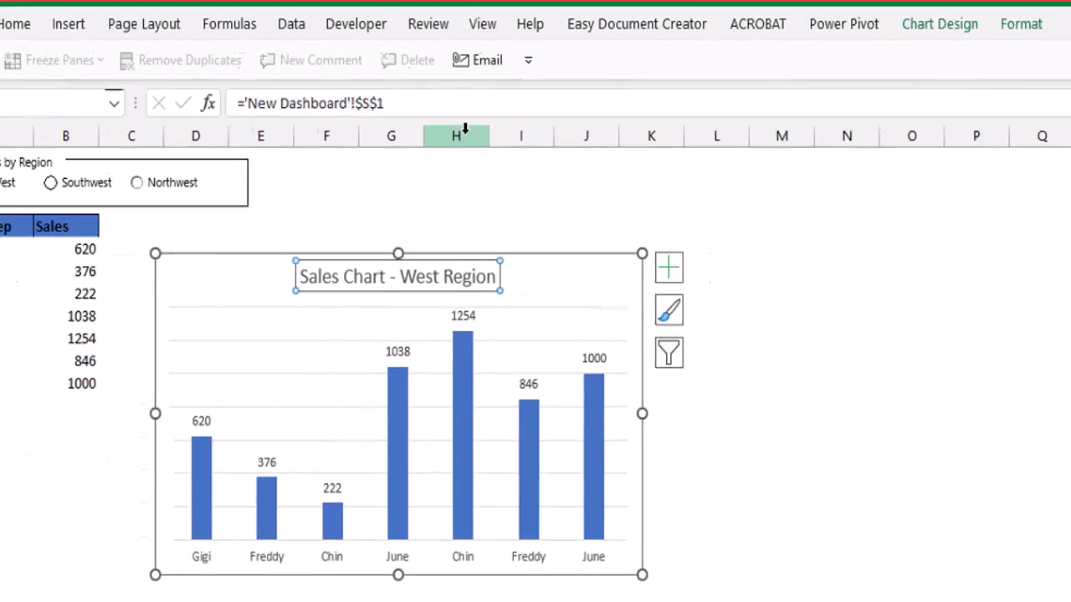
- Test the linked chart title by choosing the Southwest, Northwest, Southwest and West region options in turn
left_click(126, 188)
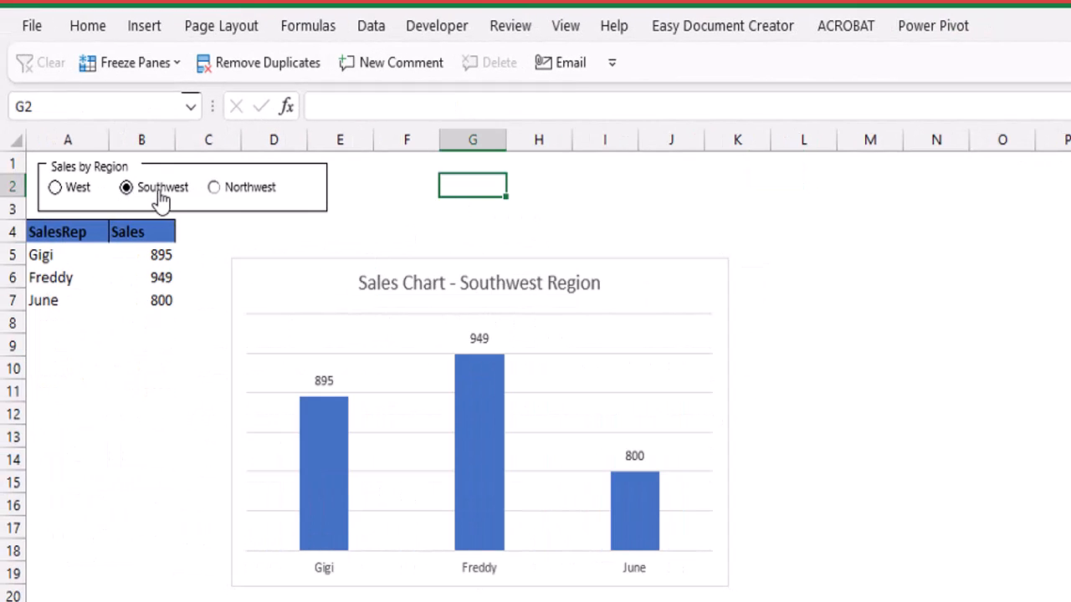
left_click(218, 190)
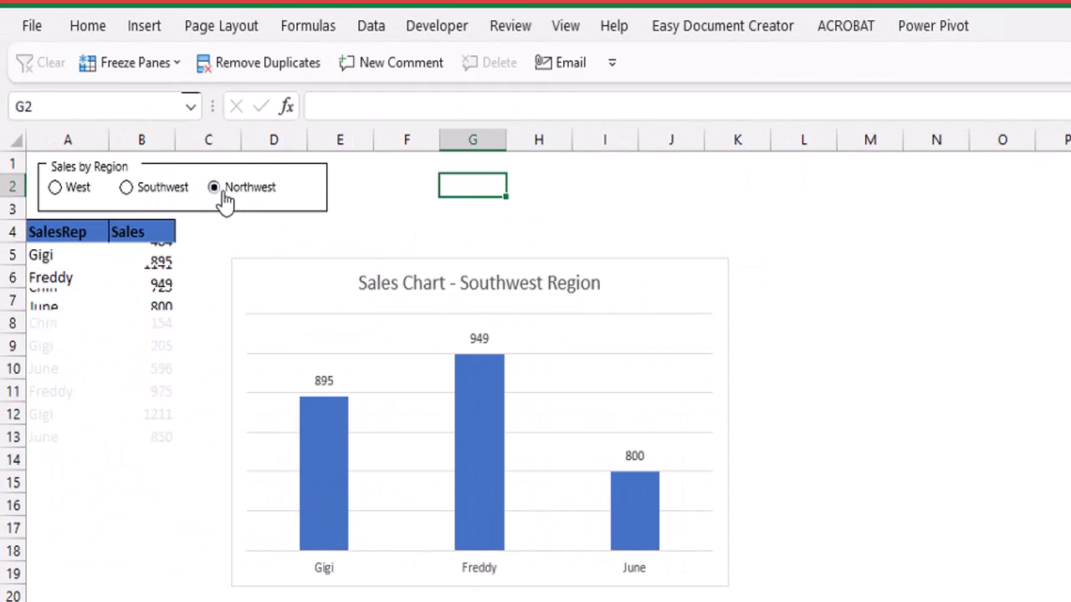
left_click(261, 273)
left_click(126, 188)
left_click(56, 187)
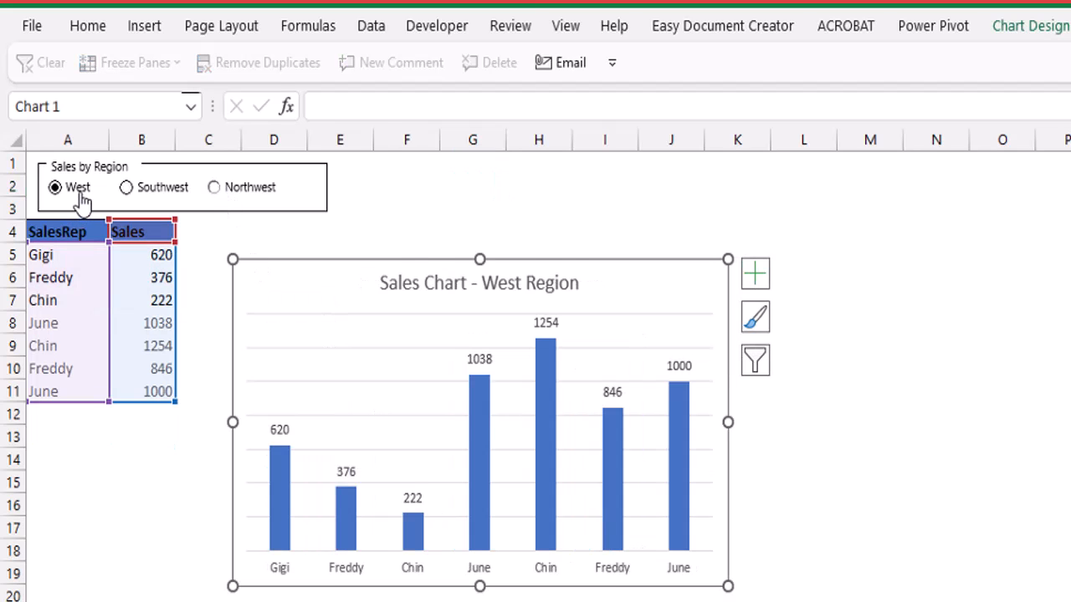
- Position the chart beside the sales table and shrink it to end around row 12, consulting the Copy of Dashboard workbook's layout for reference
left_click_drag(261, 300, 220, 256)
mouse_move(498, 599)
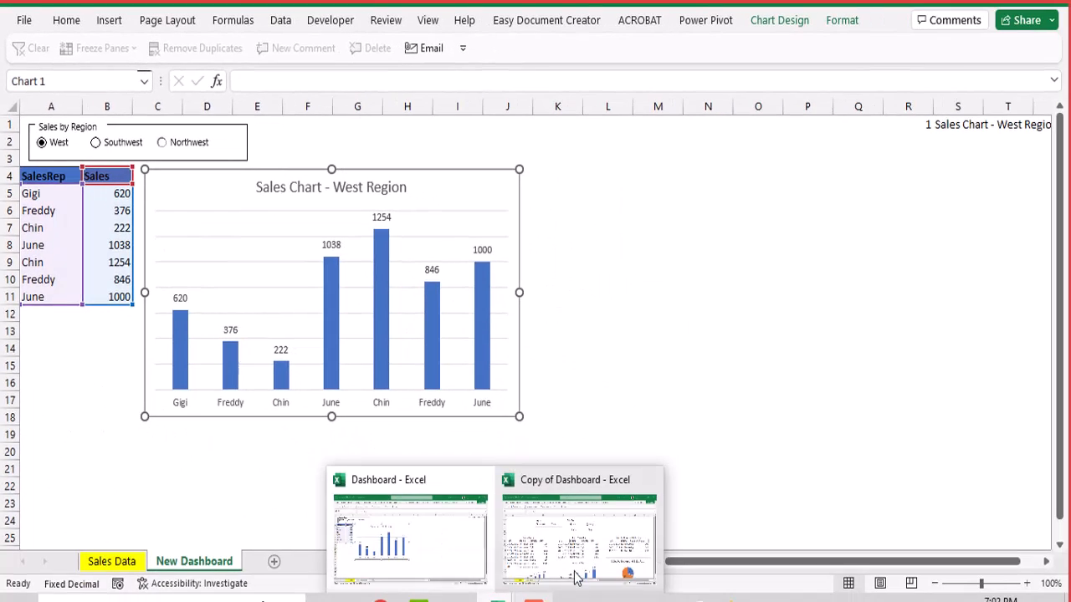
left_click(547, 540)
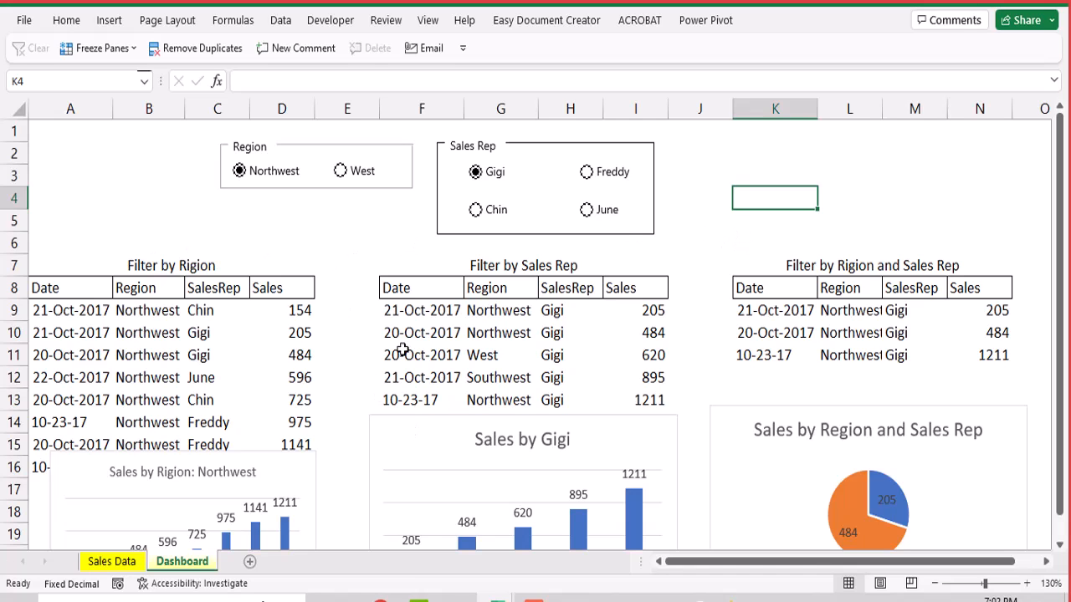
mouse_move(498, 599)
left_click(452, 569)
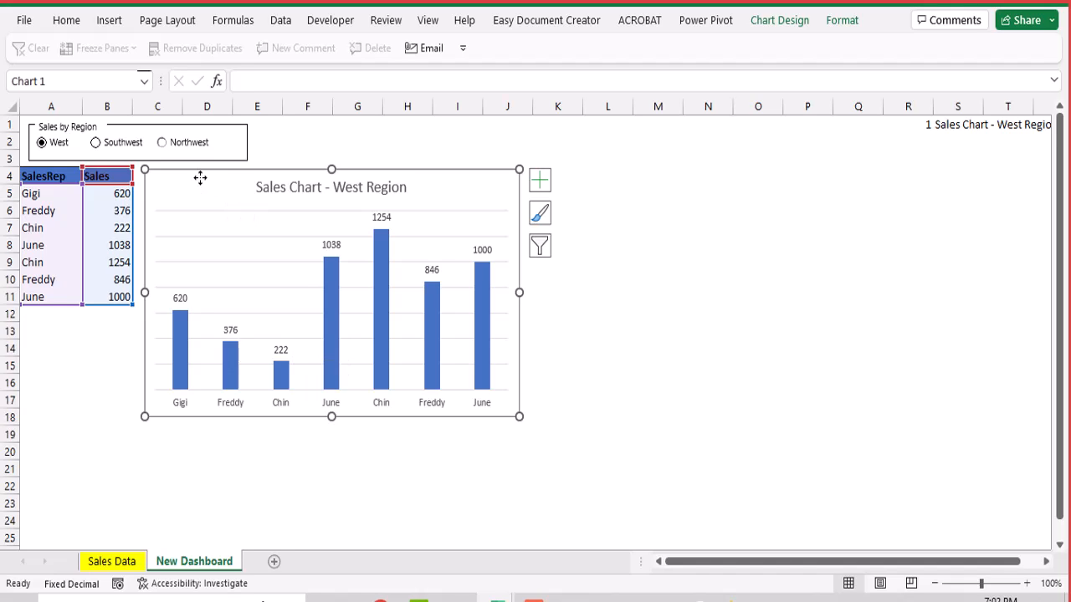
left_click_drag(519, 414, 499, 317)
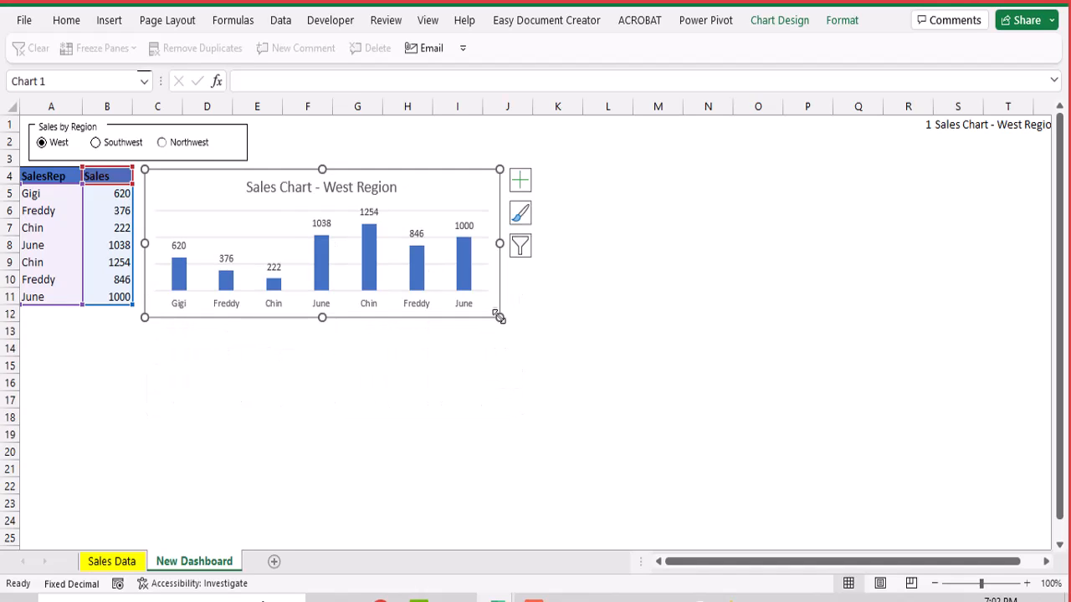
left_click(307, 386)
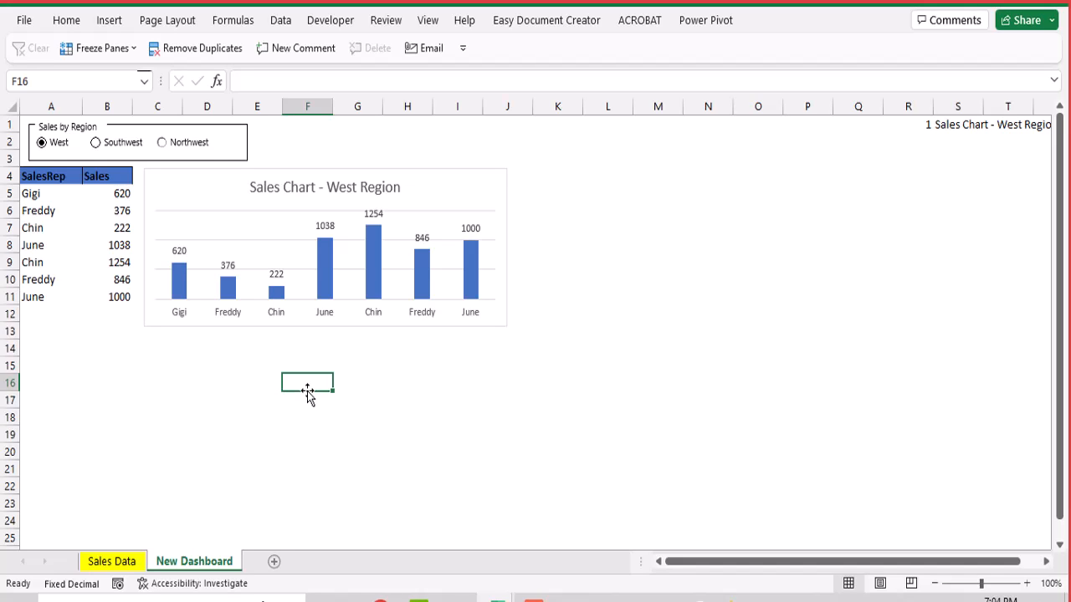
- Draw a form-control option button around cell K4 and duplicate it into a two-by-two grid of four buttons
left_click(555, 177)
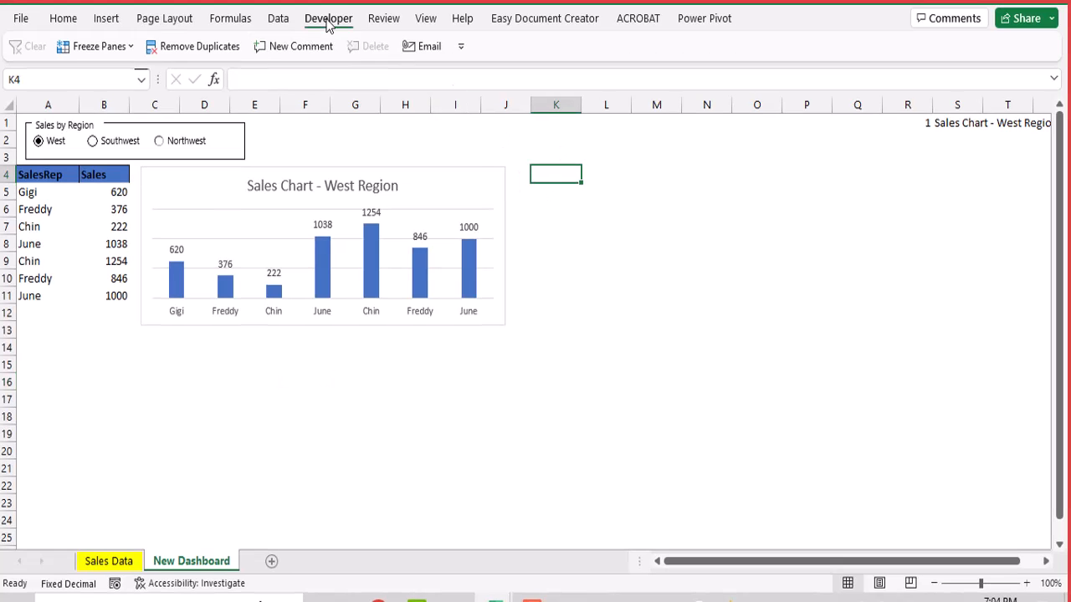
left_click(327, 17)
left_click(354, 55)
left_click(421, 134)
left_click_drag(526, 161, 604, 181)
left_click_drag(577, 187, 676, 209)
- Align the two option buttons in the grid's first column by their left edges
right_click(549, 171)
right_click(539, 199, "ctrl")
left_click(788, 18)
left_click(893, 43)
left_click(893, 75)
- Center-align the two option buttons in the grid's second column with Align Center
right_click(651, 185)
right_click(644, 174, "ctrl")
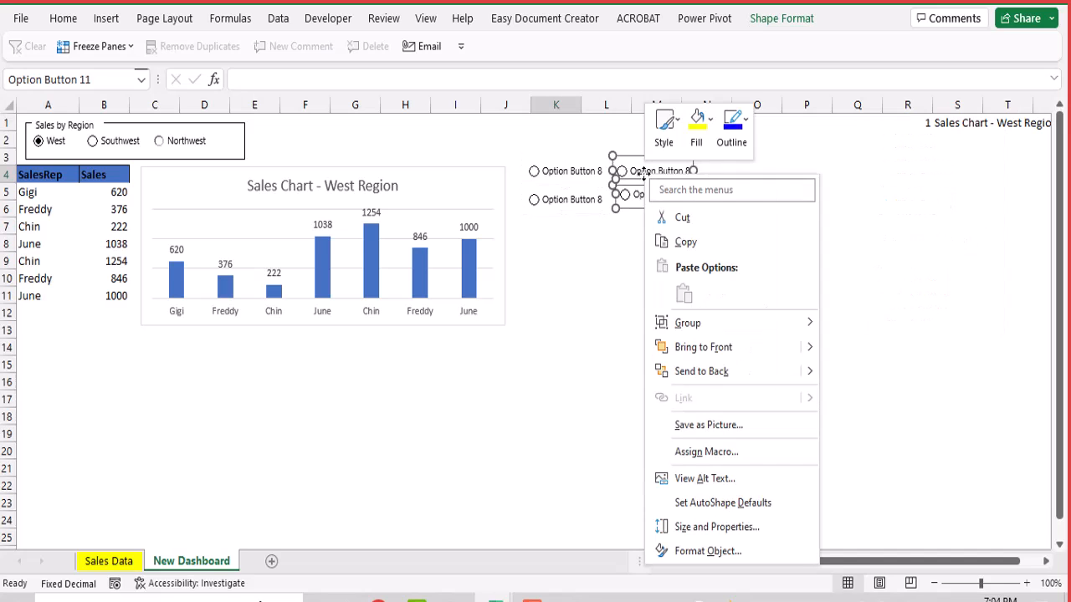
left_click(754, 28)
left_click(894, 44)
left_click(920, 89)
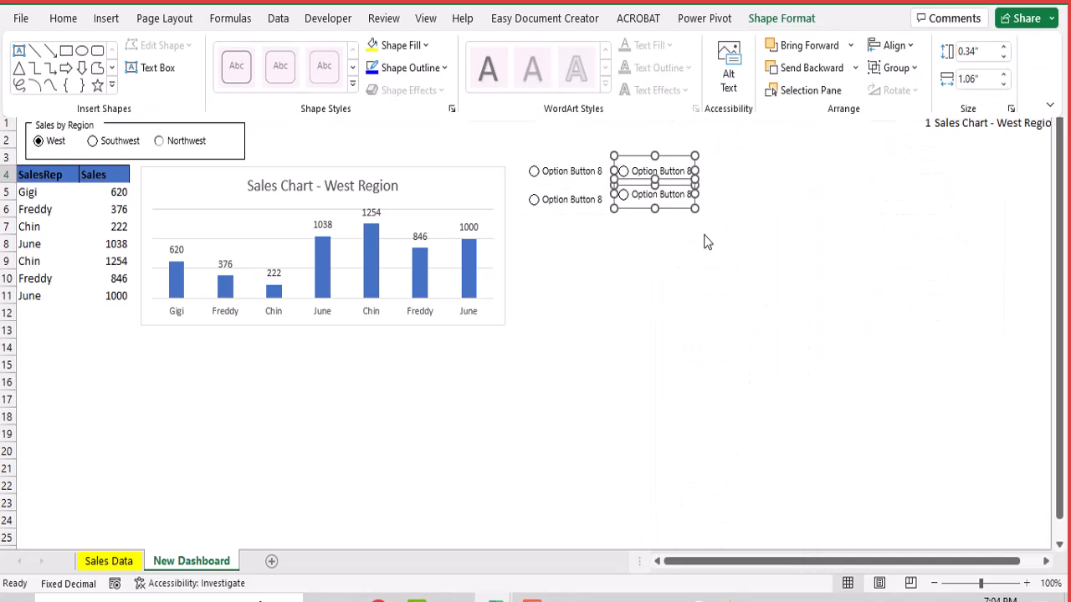
- Align the two option buttons in the grid's upper row with Align Top
right_click(569, 172)
right_click(660, 171, "ctrl")
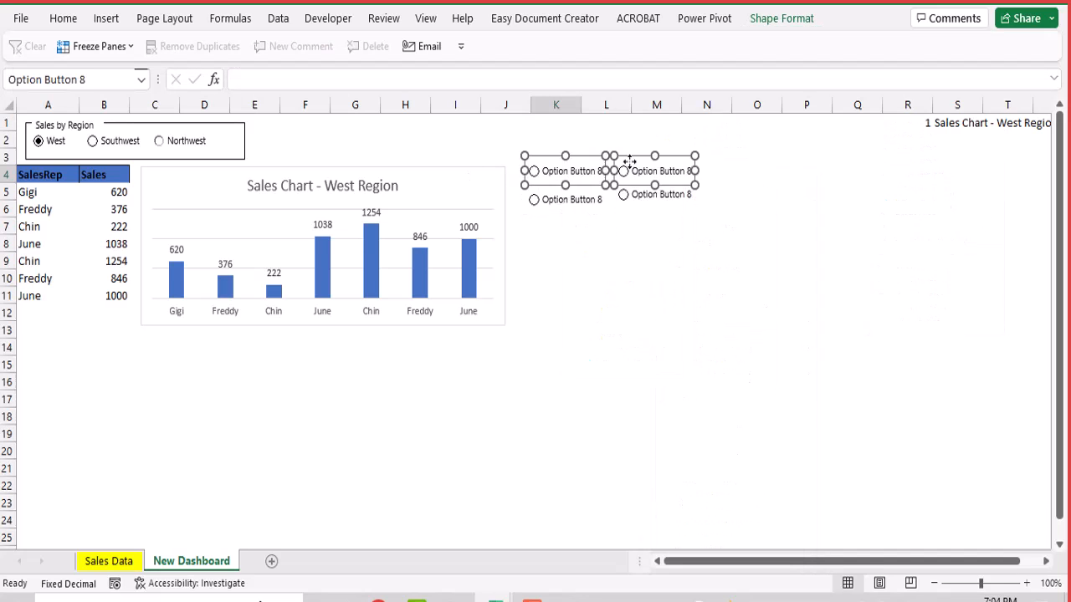
left_click(782, 19)
left_click(893, 45)
left_click(912, 143)
- Align the two option buttons in the grid's lower row with Align Top
right_click(583, 198)
left_click(773, 25)
left_click(894, 46)
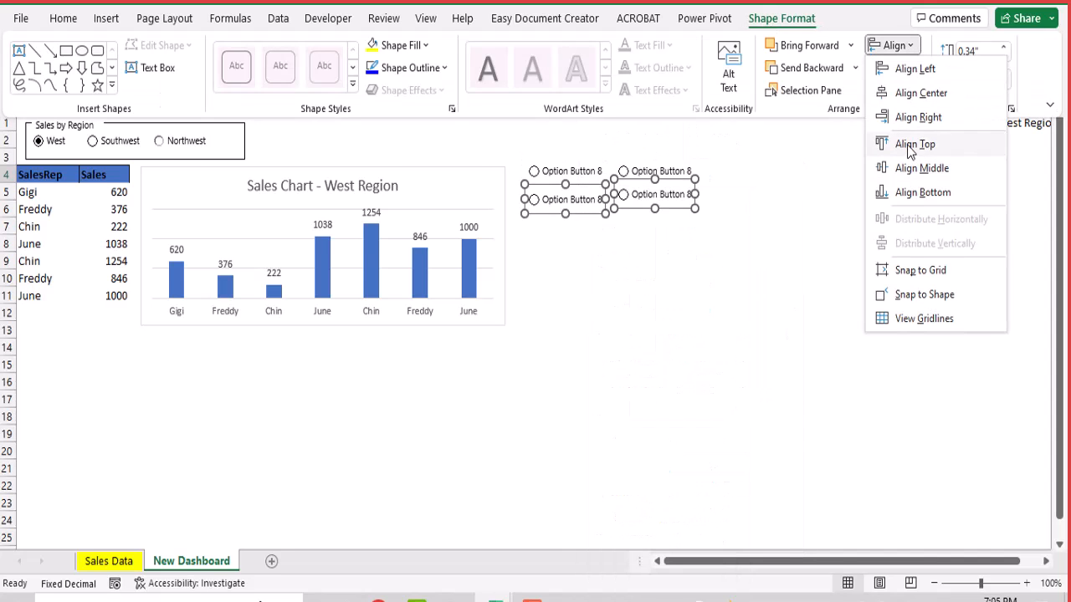
left_click(909, 145)
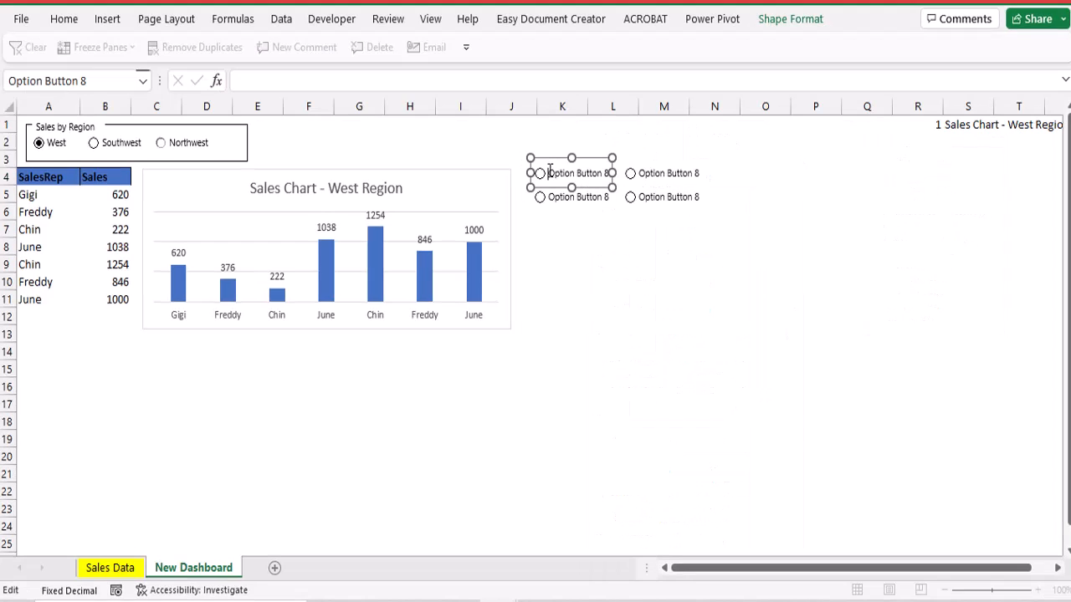
- Label the two upper option buttons with the names of the first and second sales reps listed in the table
key("ctrl+a")
type("Gigi")
right_click(638, 173)
left_click(669, 258)
key("ctrl+a")
key("BackSpace")
type("Freddy")
- Replace the text of the lower row's first option button with the name of the fourth sales rep in the table
right_click(571, 209)
left_click(612, 286)
key("ctrl+a")
key("BackSpace")
type("June")
left_click(623, 337)
- Replace the text of the remaining lower option button with the name of the third sales rep in the table
right_click(640, 211)
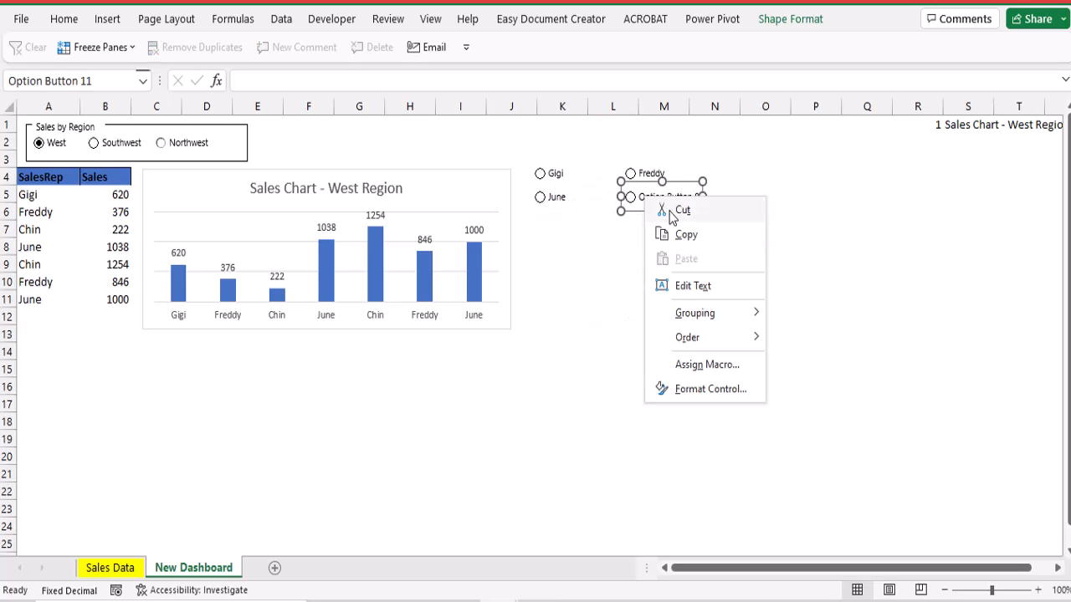
left_click(693, 285)
key("ctrl+a")
key("BackSpace")
type("Ch")
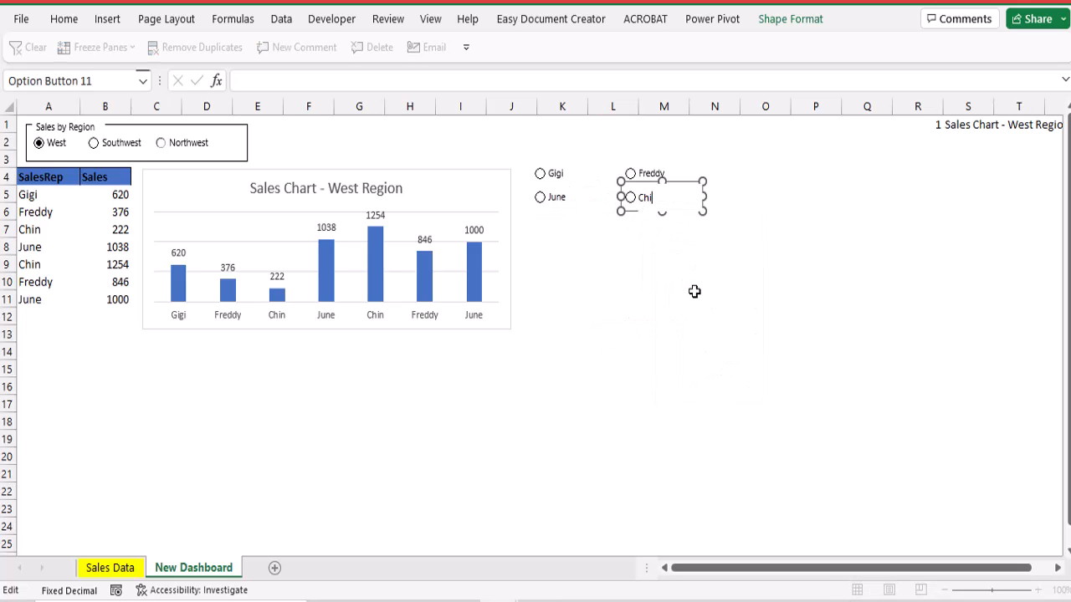
left_click(626, 278)
left_click_drag(656, 280, 721, 319)
left_click(578, 254)
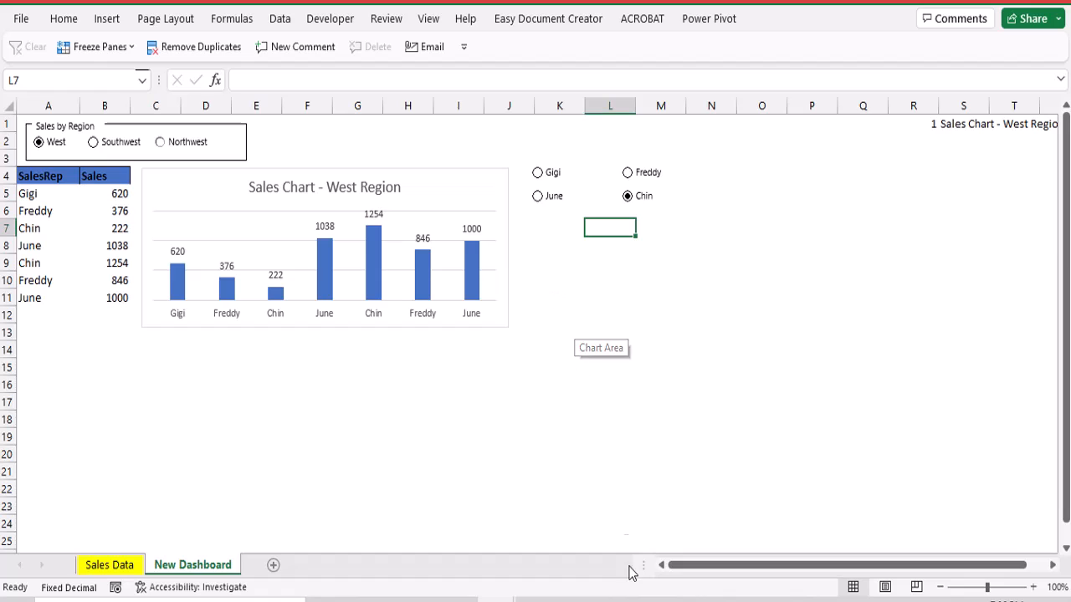
- Draw a form-control group box around the four sales rep option buttons
left_click(326, 24)
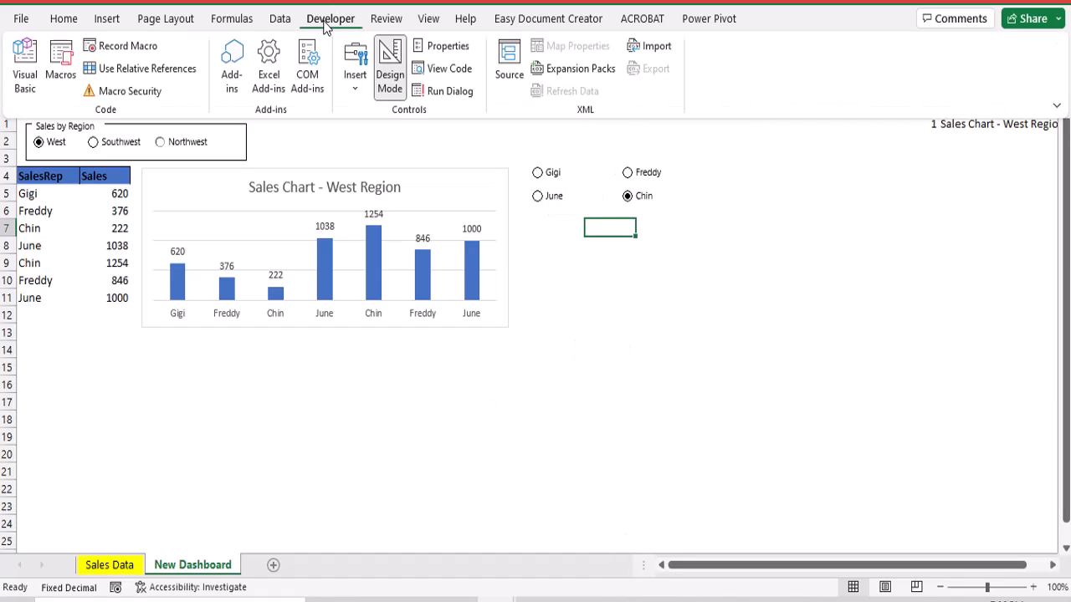
left_click(355, 77)
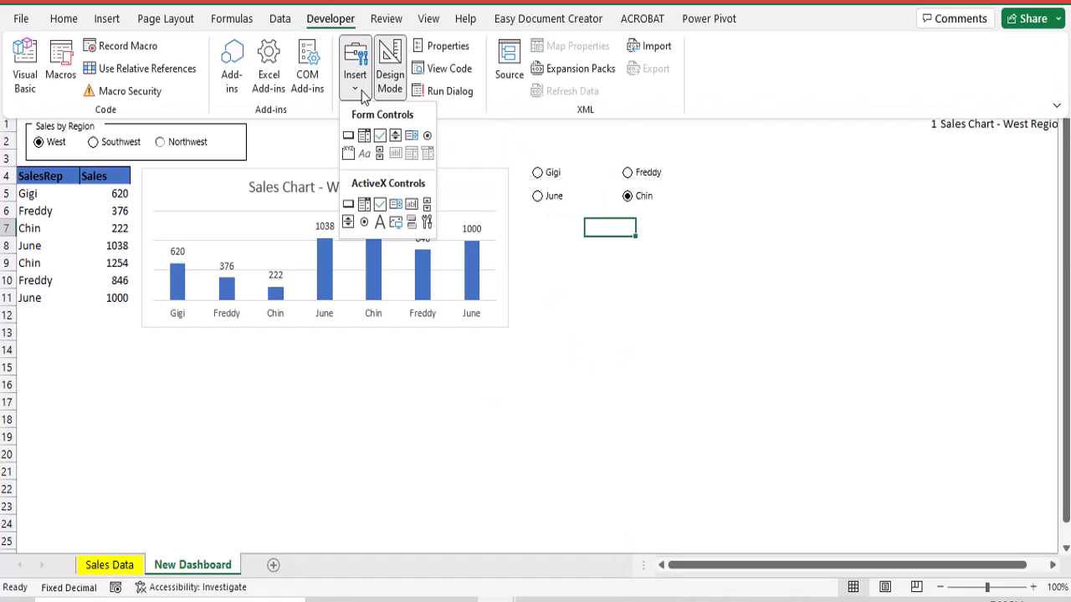
left_click(348, 153)
left_click_drag(518, 149, 723, 218)
- Rename the new group box's caption as "Sales by Rep."
left_click(530, 151)
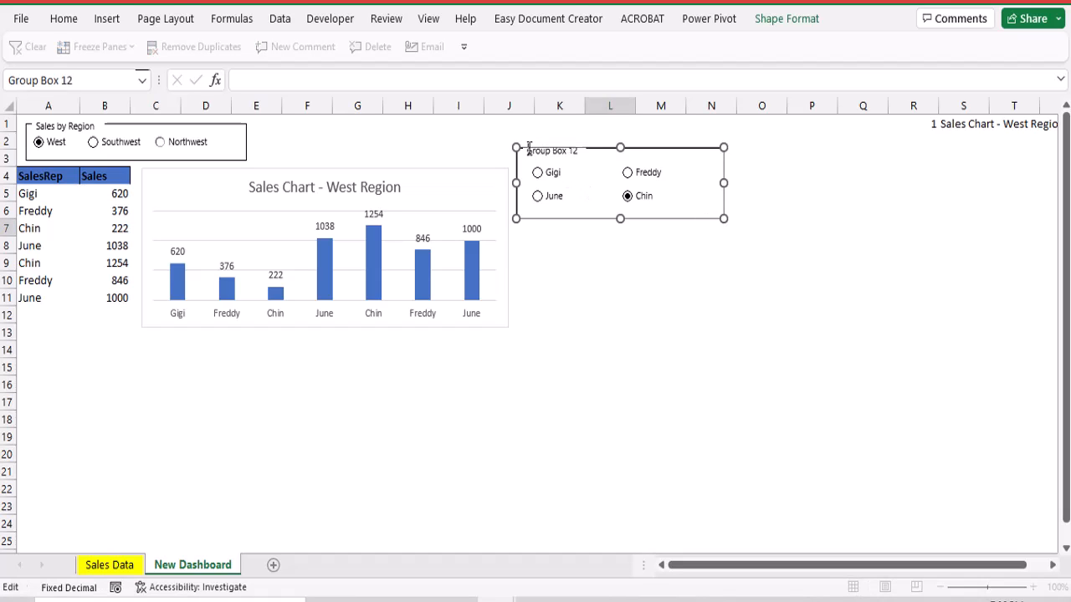
key("Delete")
key("Delete")
key("Delete")
key("Delete")
key("Delete")
key("Delete")
key("Delete")
key("Delete")
key("Delete")
key("Delete")
key("Delete")
key("Delete")
left_click(579, 351)
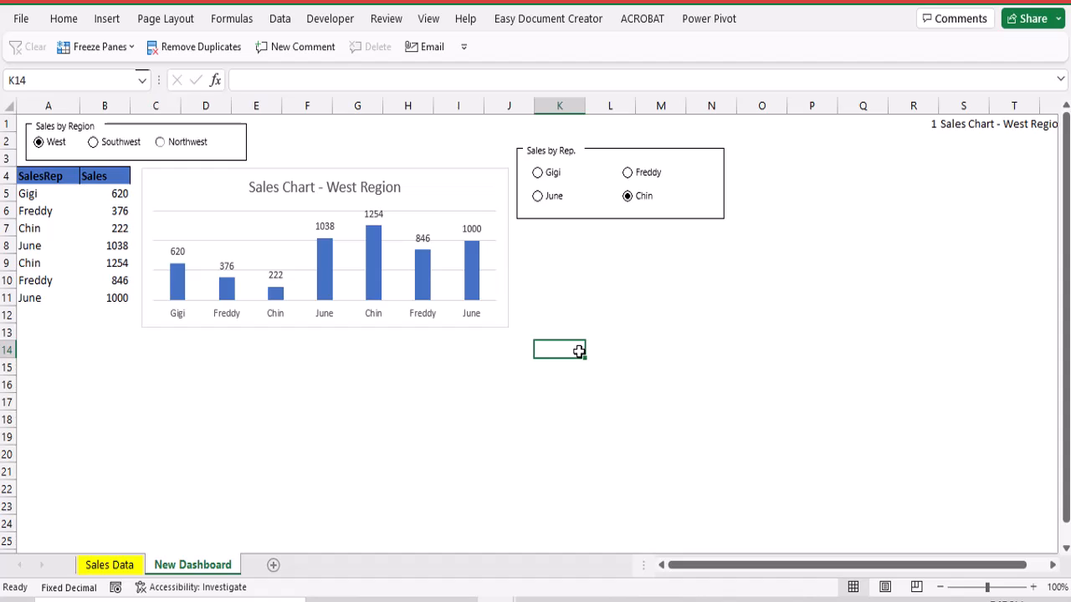
- Wrap the start of the FILTER formula in cell A5 in a SORT function
left_click(237, 233)
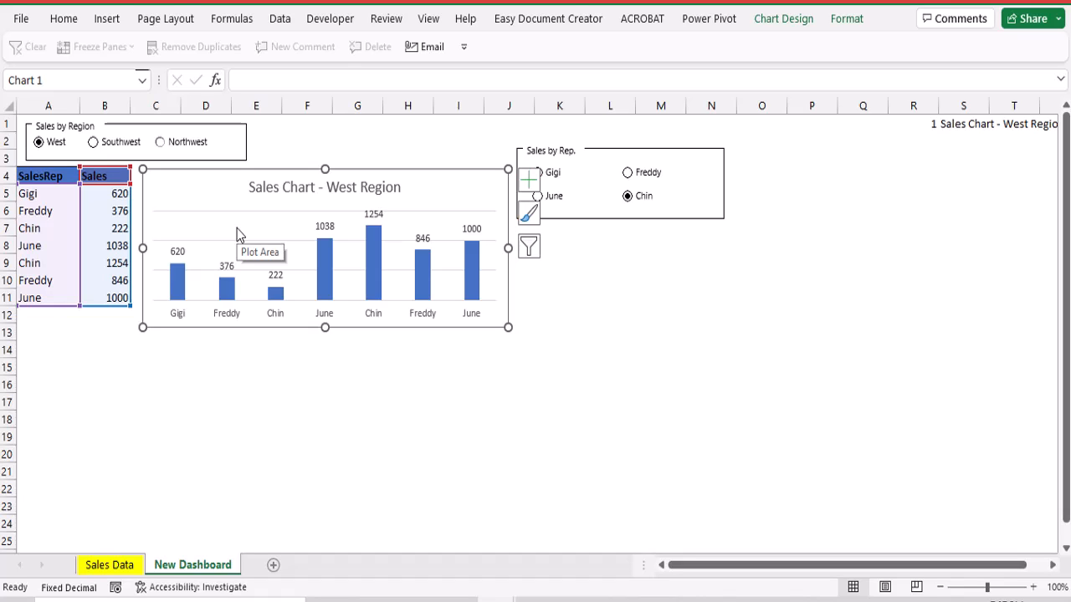
left_click(28, 190)
left_click(242, 81)
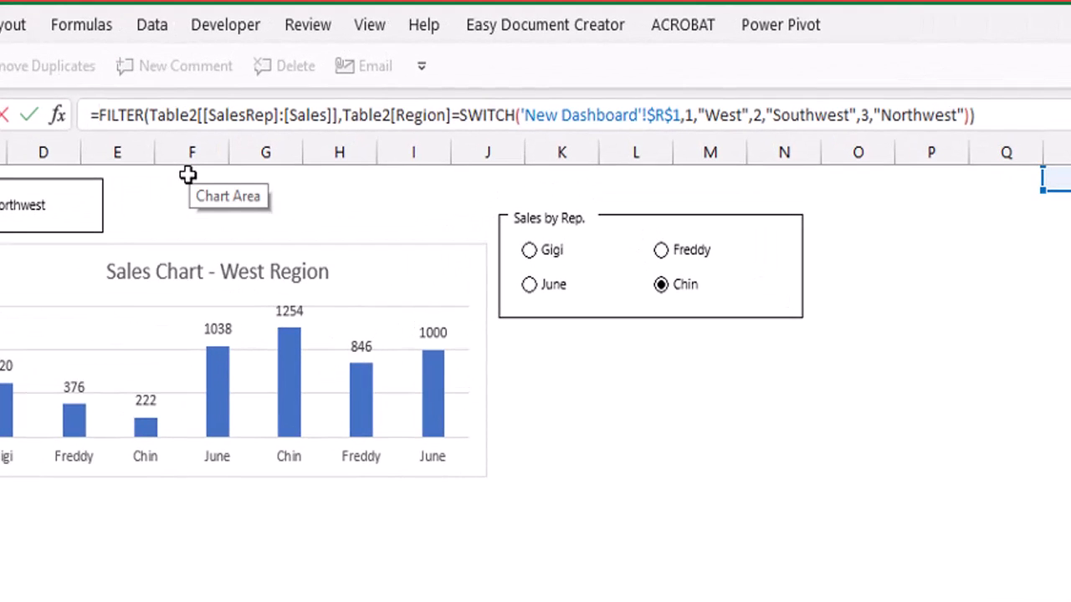
type("sort")
key("Tab")
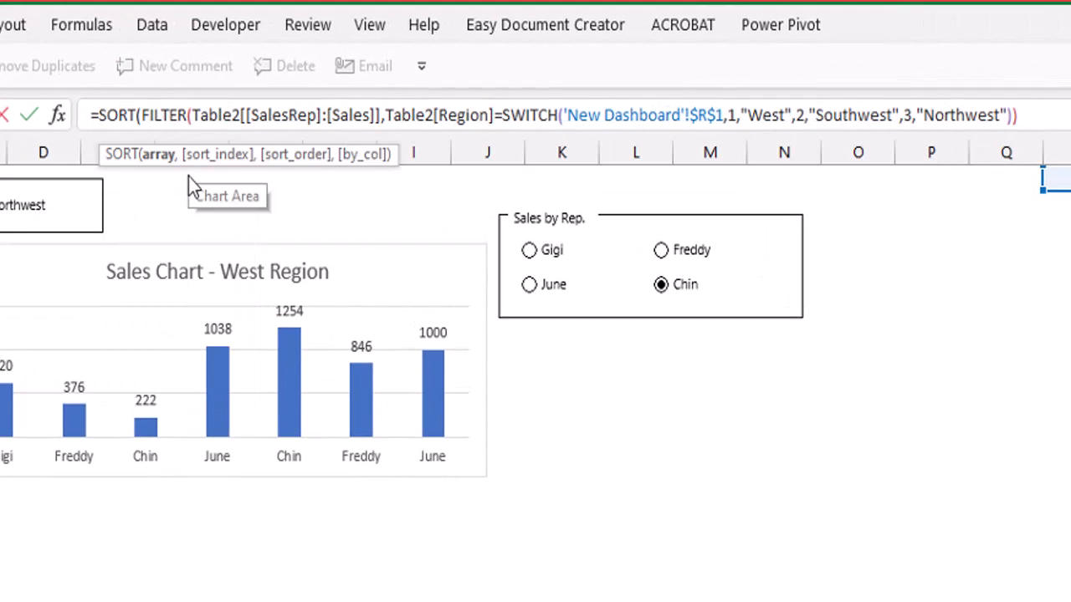
- Complete the SORT formula in A5 with sort index 2 and ascending sort order 1
left_click(1059, 122)
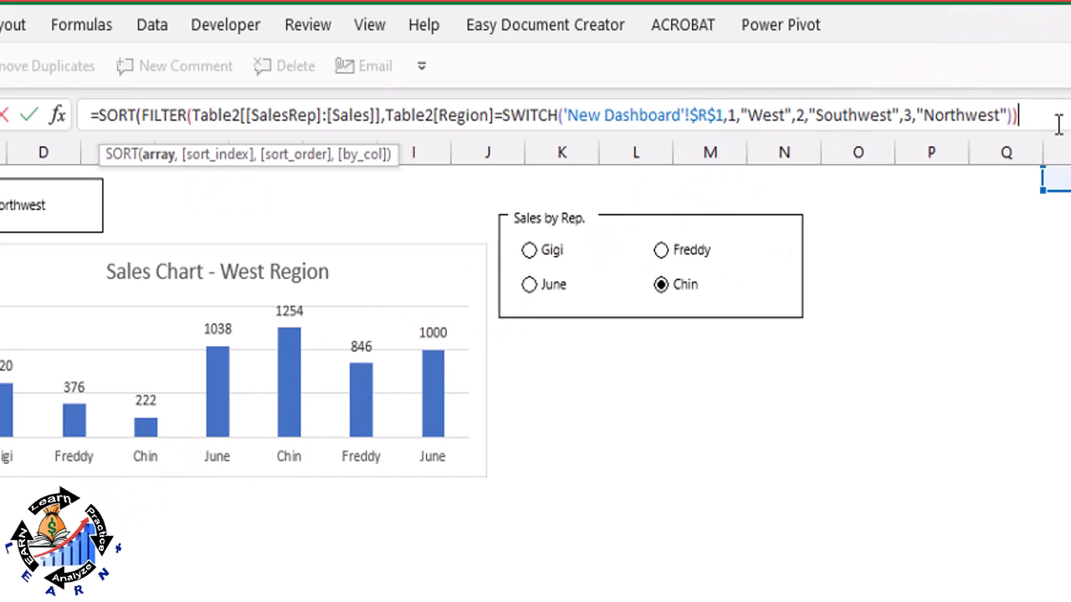
type(",")
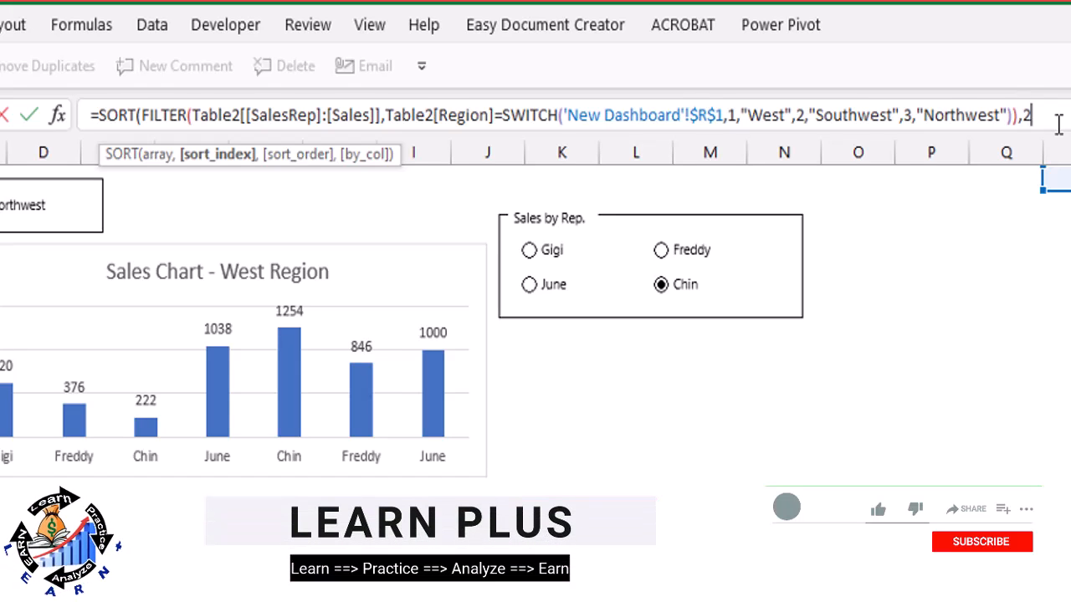
type("2,")
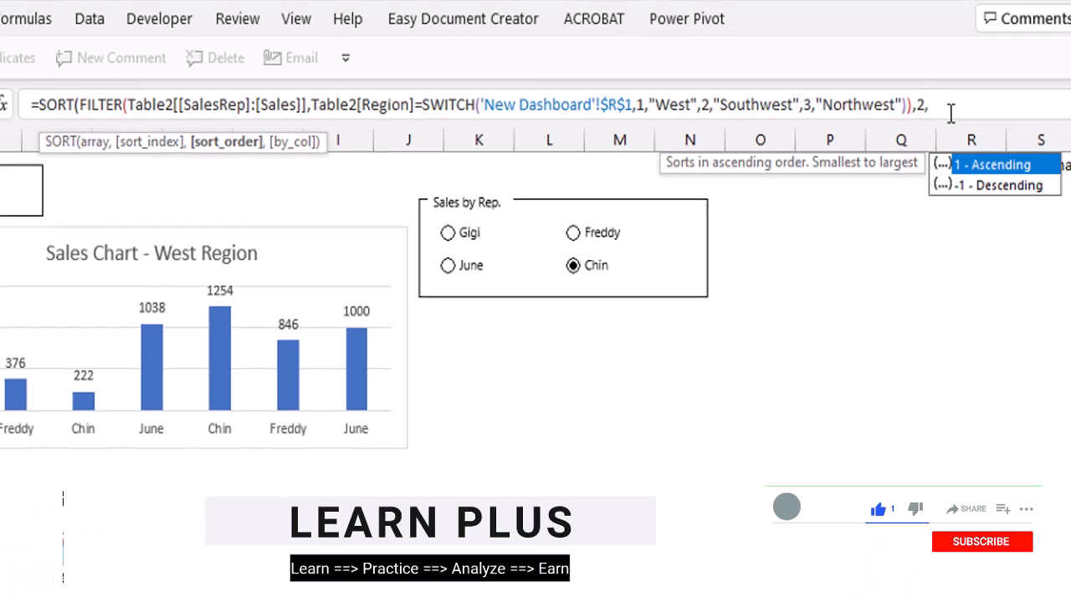
double_click(999, 164)
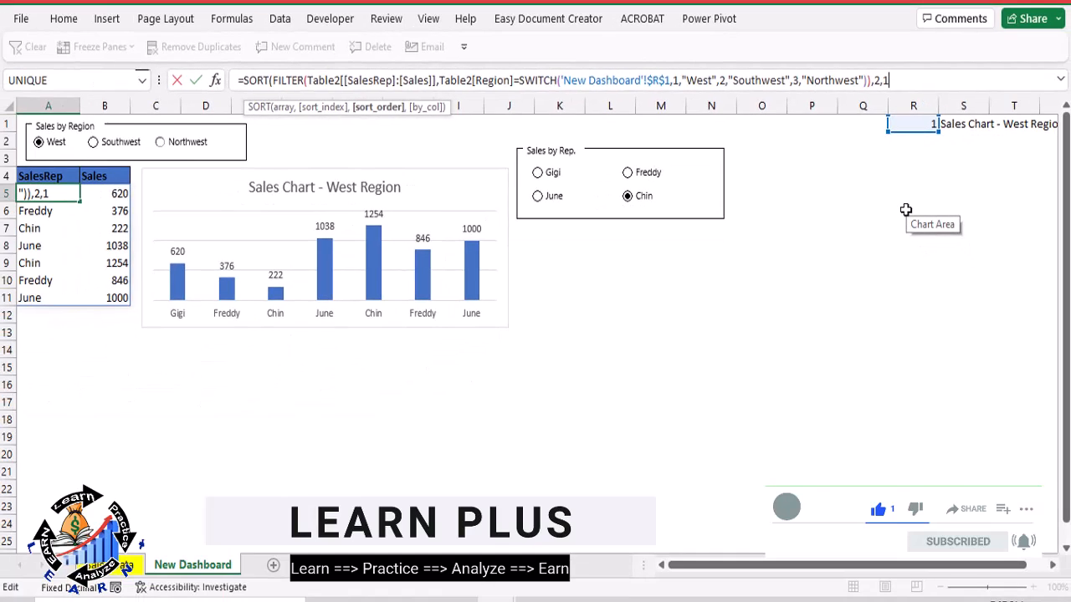
type(")")
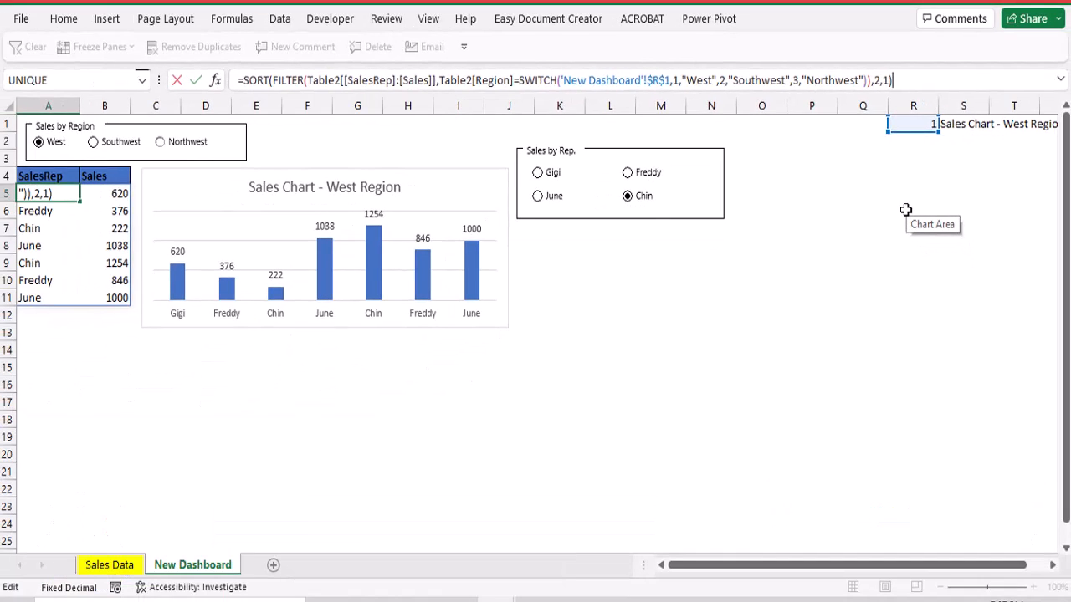
key("Return")
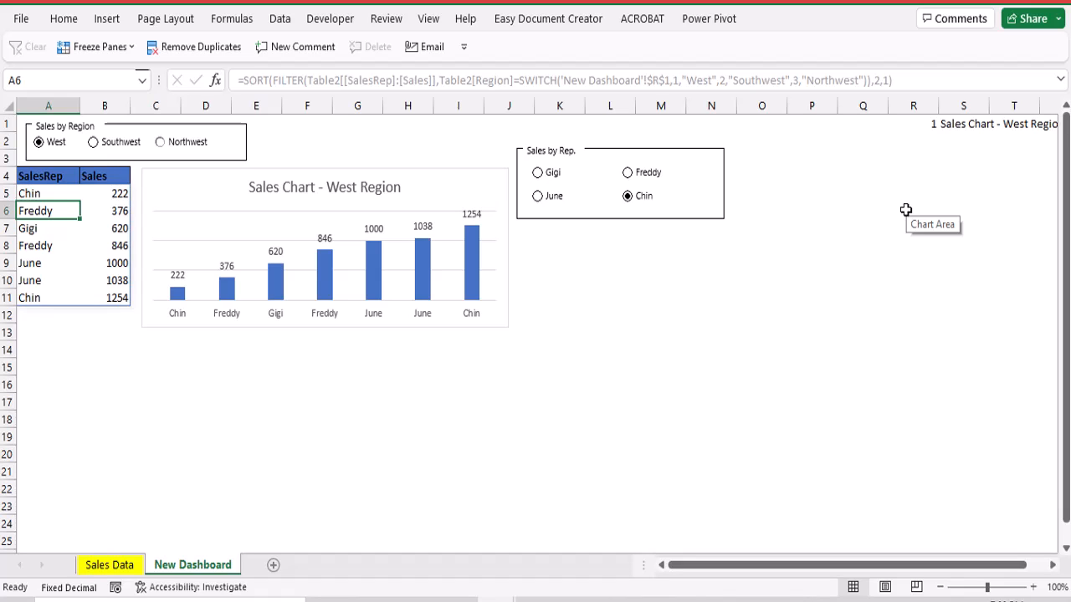
- Test the sorted table and chart by choosing the Southwest, Northwest and West options
left_click(93, 142)
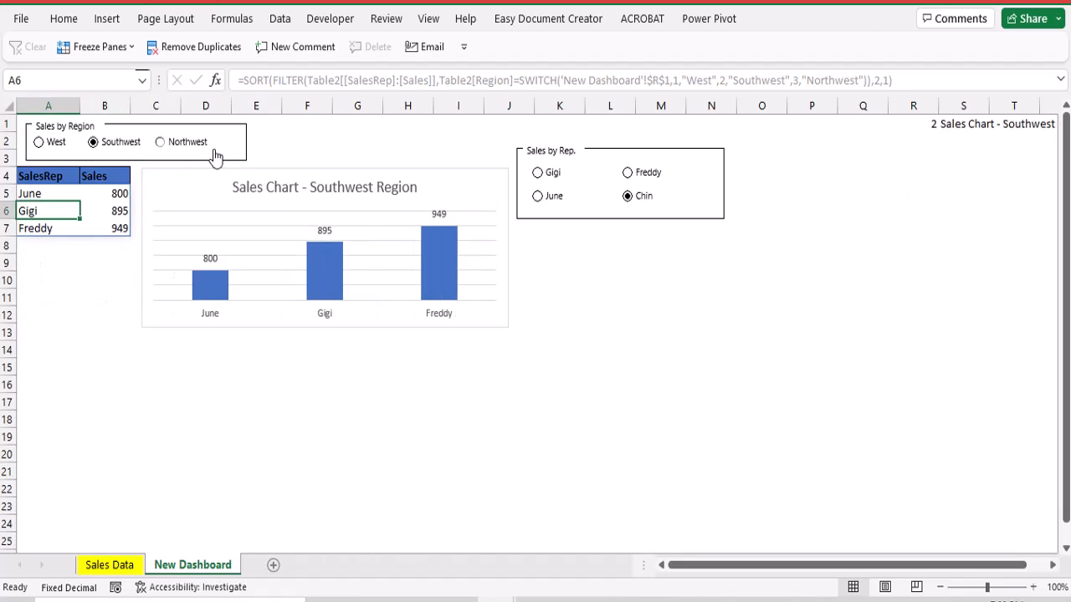
left_click(176, 144)
left_click(42, 144)
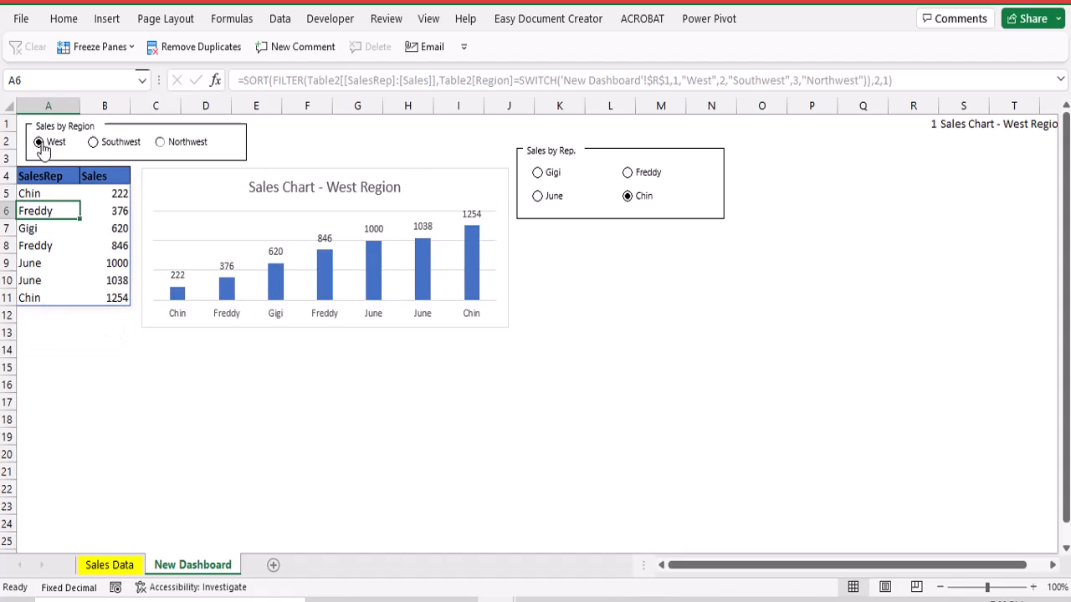
- Try the third option in the "Sales by Rep." group and inspect the chart title formula in S1
left_click(646, 281)
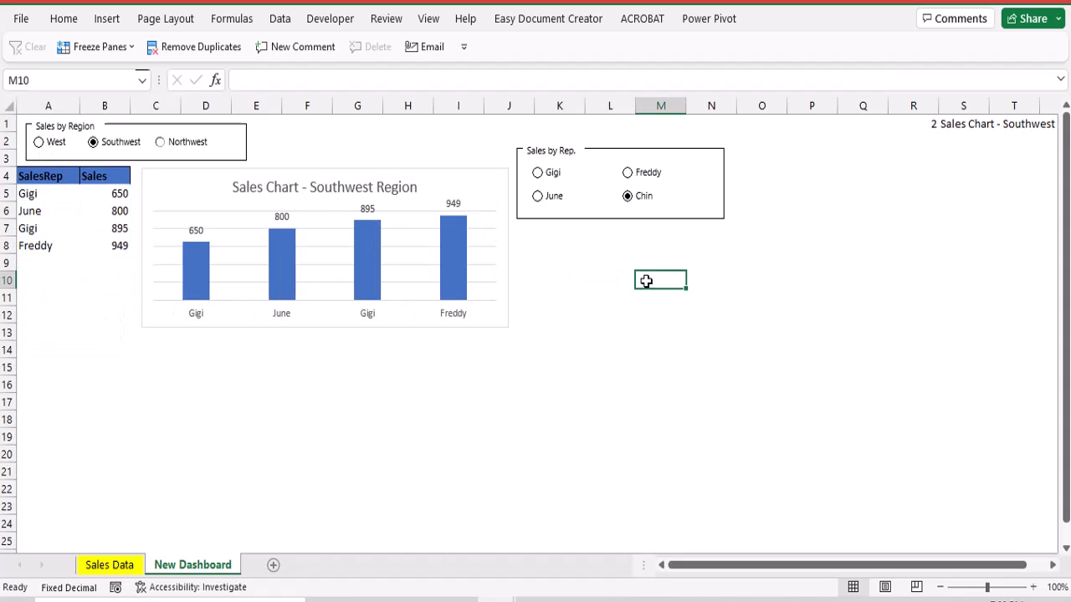
left_click(534, 246)
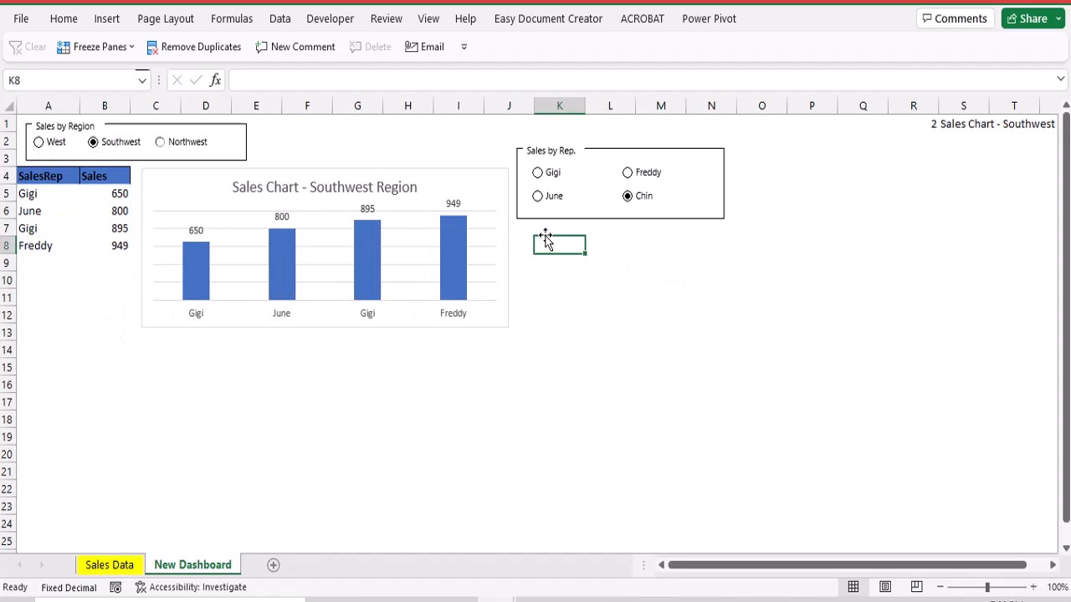
left_click(553, 202)
left_click(977, 128)
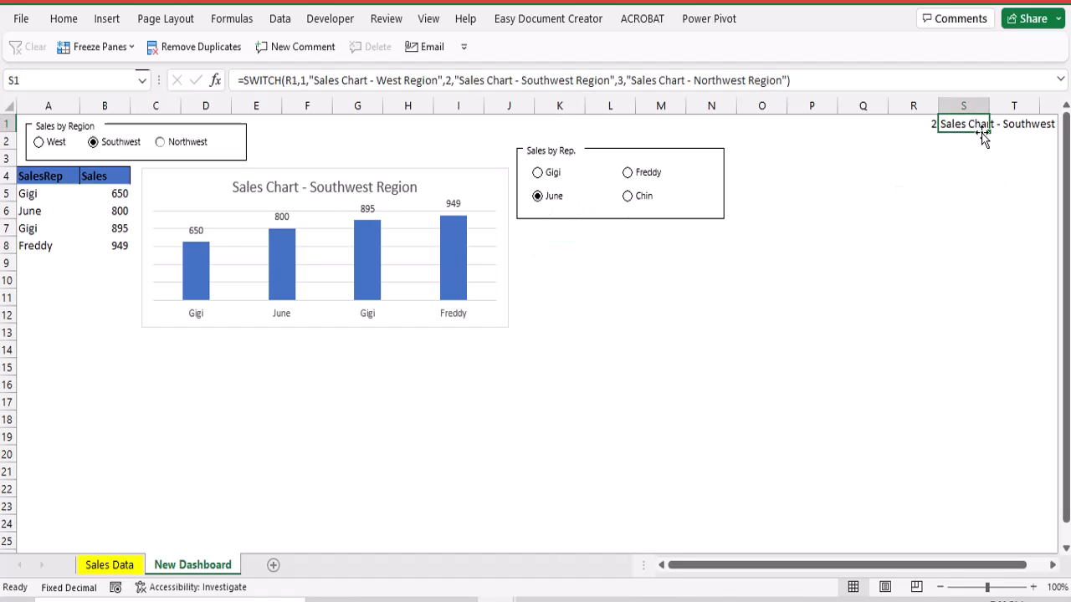
left_click(1003, 127)
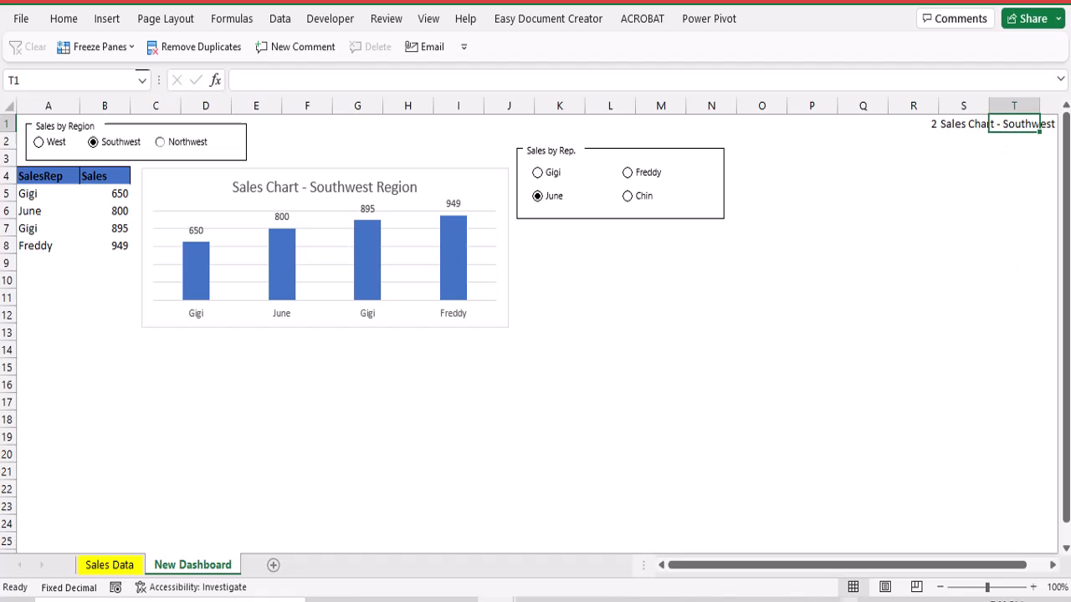
left_click(870, 124)
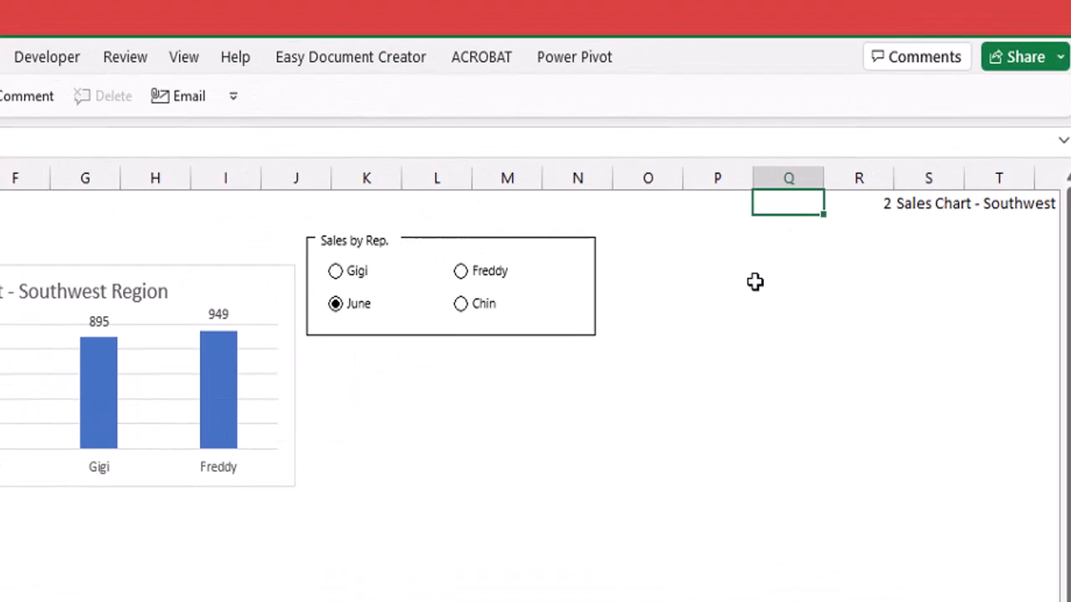
- Link the first option button in the "Sales by Rep." group to cell $Q$1, with its value set to Checked
right_click(349, 278)
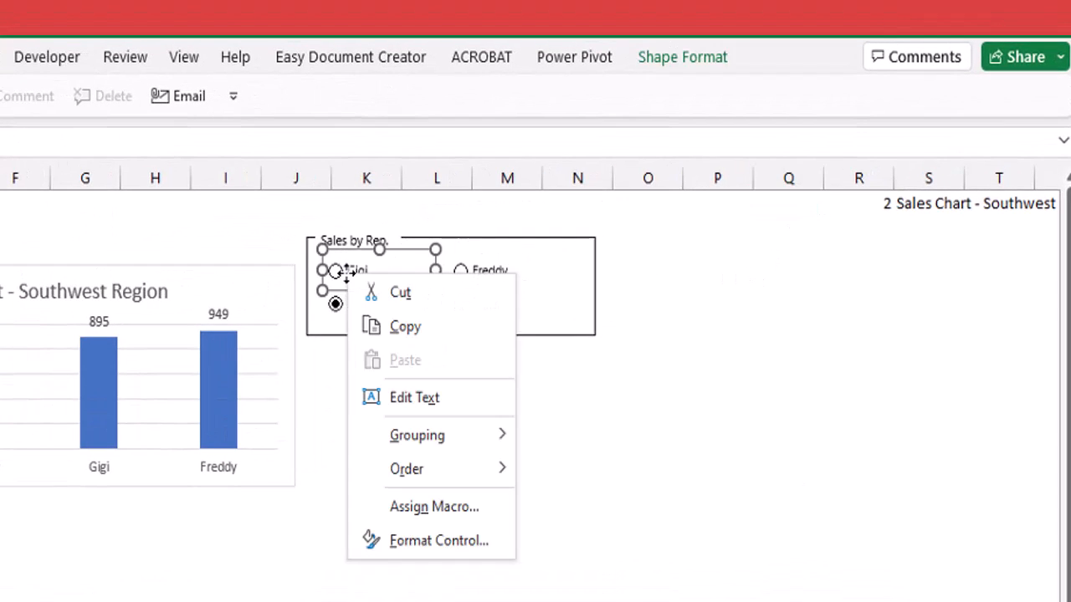
left_click(431, 541)
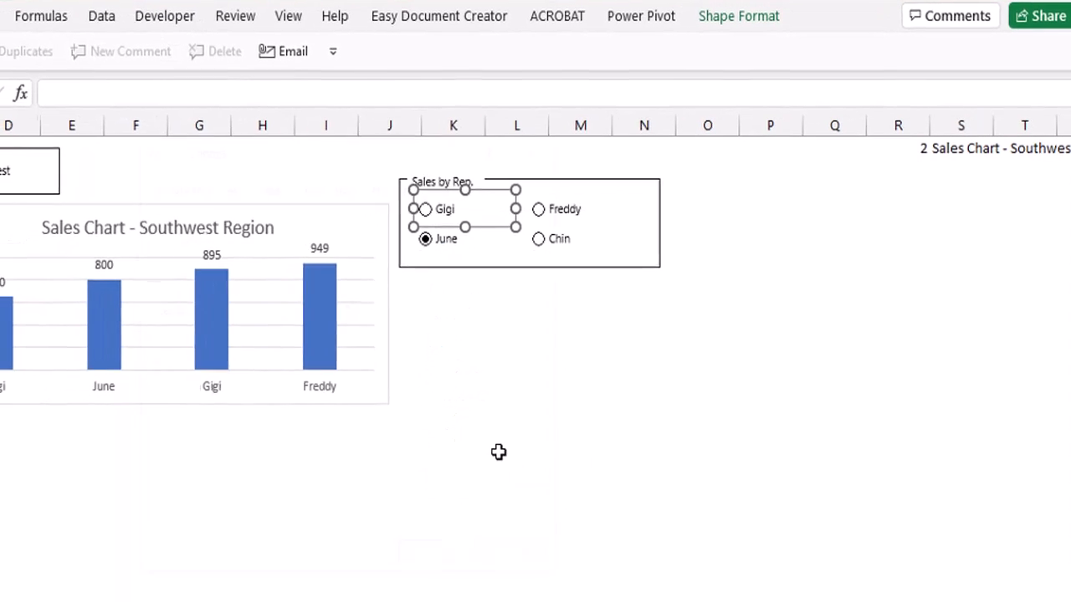
left_click(78, 322)
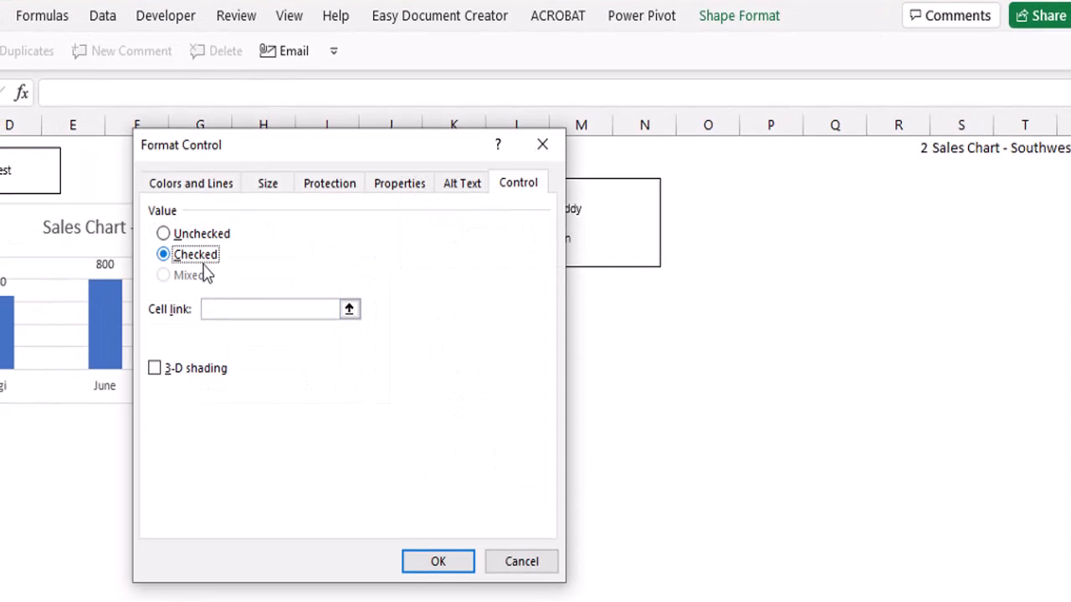
left_click(349, 309)
left_click(835, 155)
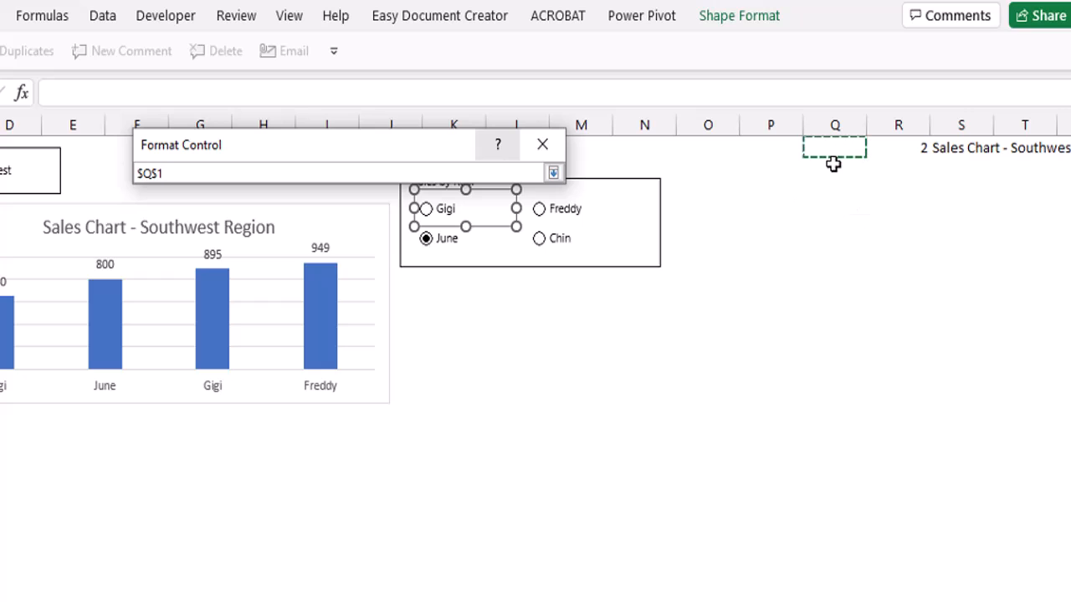
left_click(553, 172)
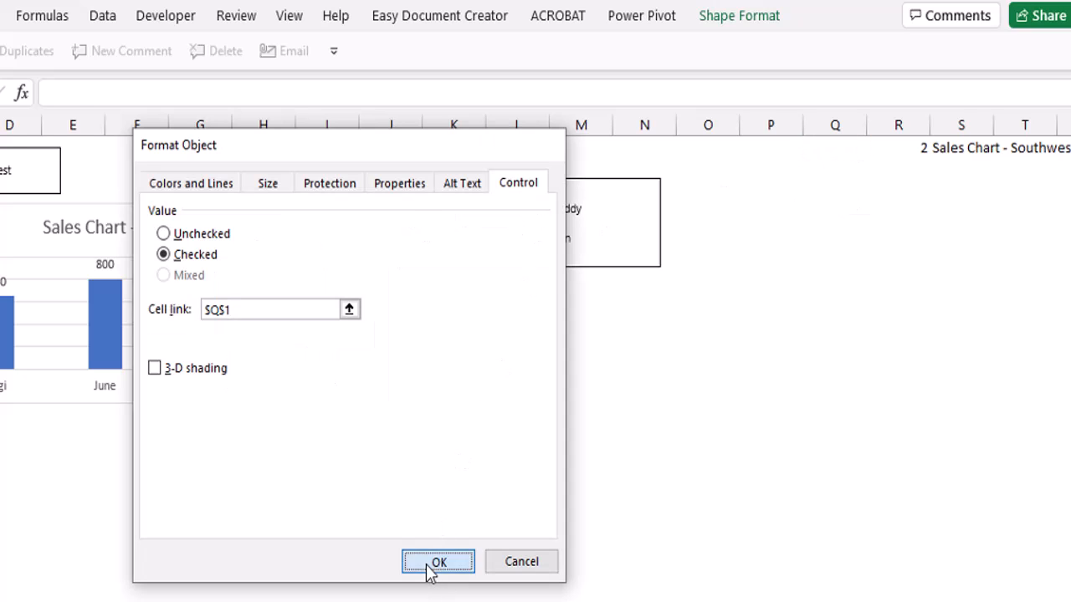
left_click(431, 562)
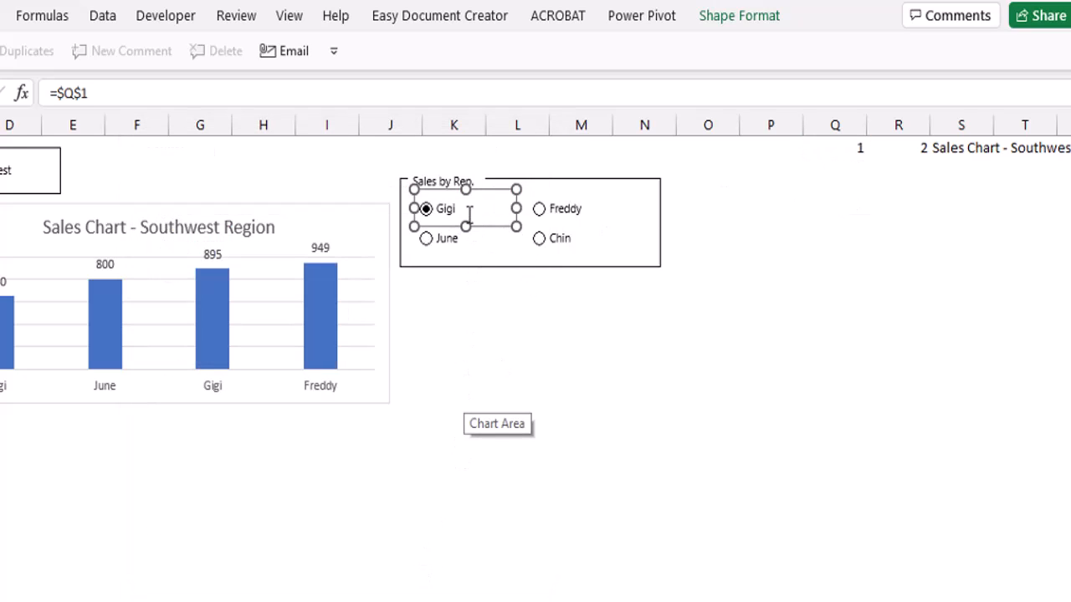
- Test the cell link by choosing the second, third and fourth sales rep options in turn
left_click(544, 214)
left_click(441, 244)
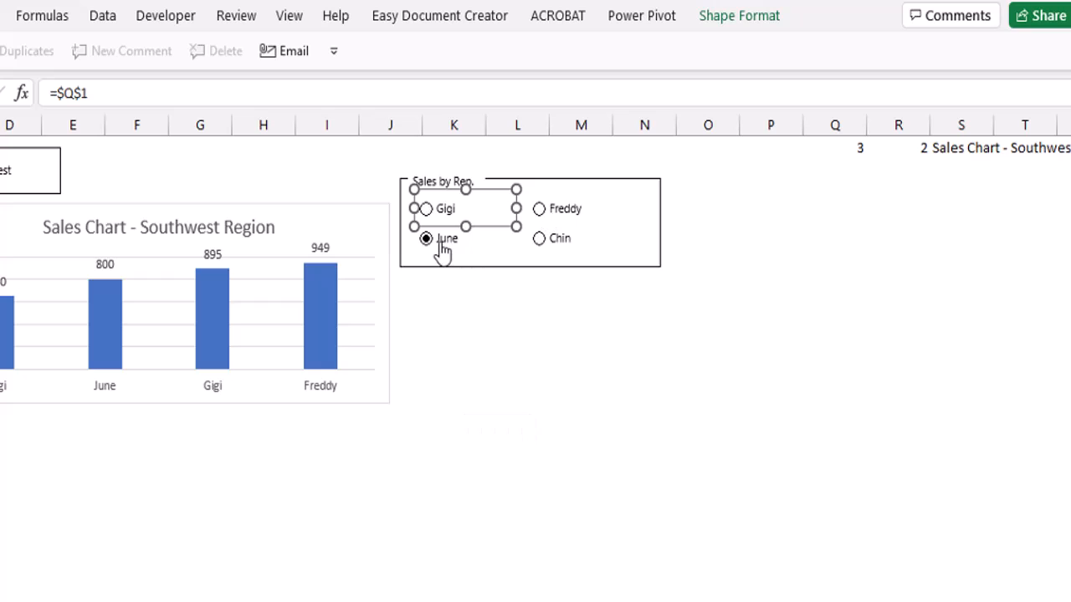
left_click(539, 238)
left_click(527, 320)
left_click(449, 302)
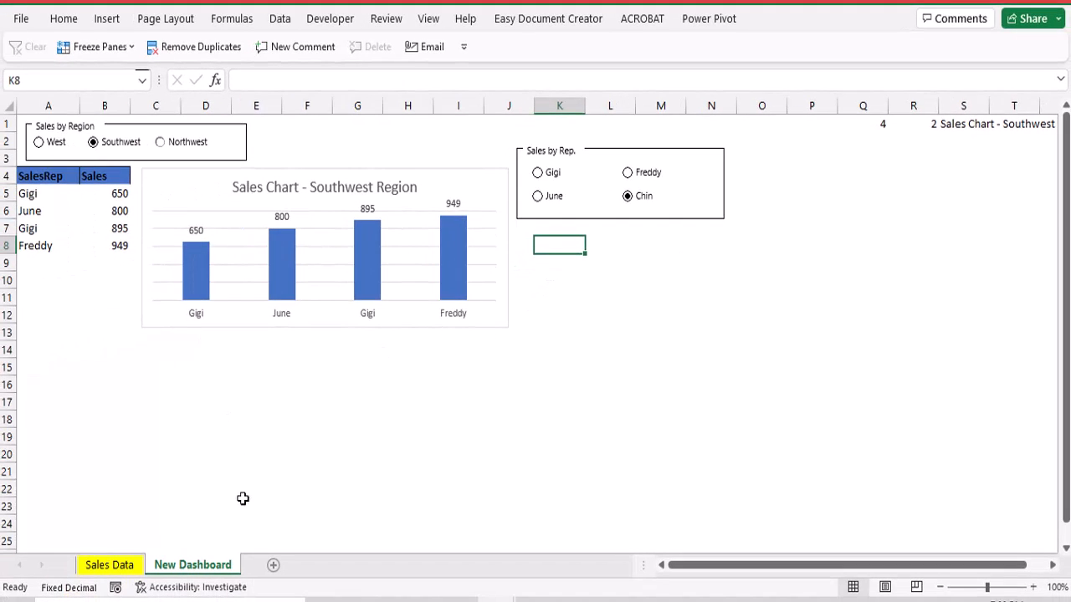
- Copy the Region and Sales headers from the Sales Data sheet into K8:L8 on the New Dashboard sheet
left_click(110, 565)
scroll(227, 191, "up", 2)
left_click(127, 127)
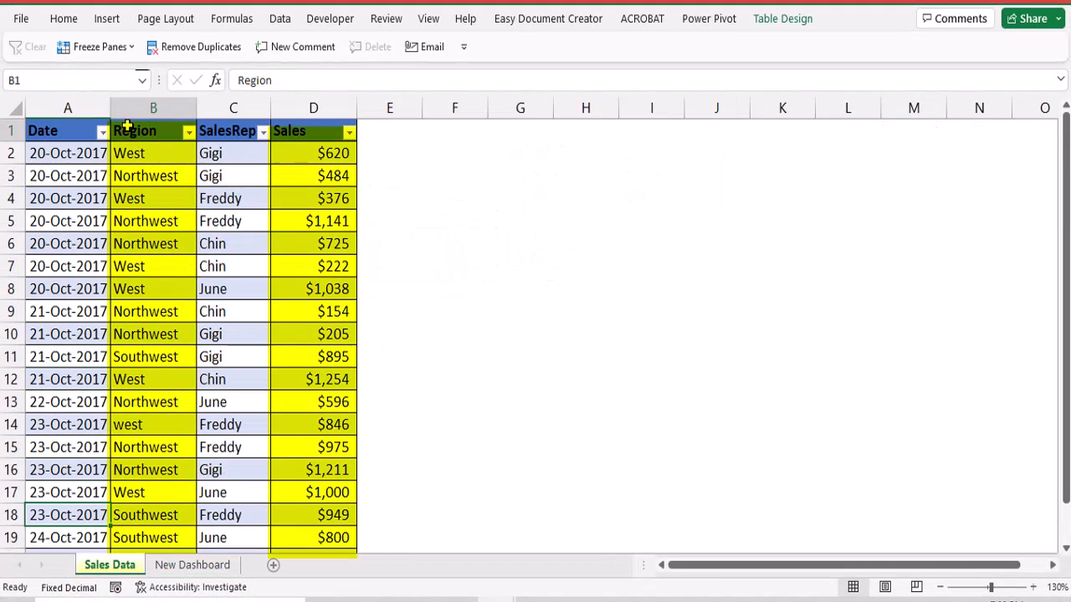
left_click(304, 135)
left_click(136, 130)
left_click(301, 133)
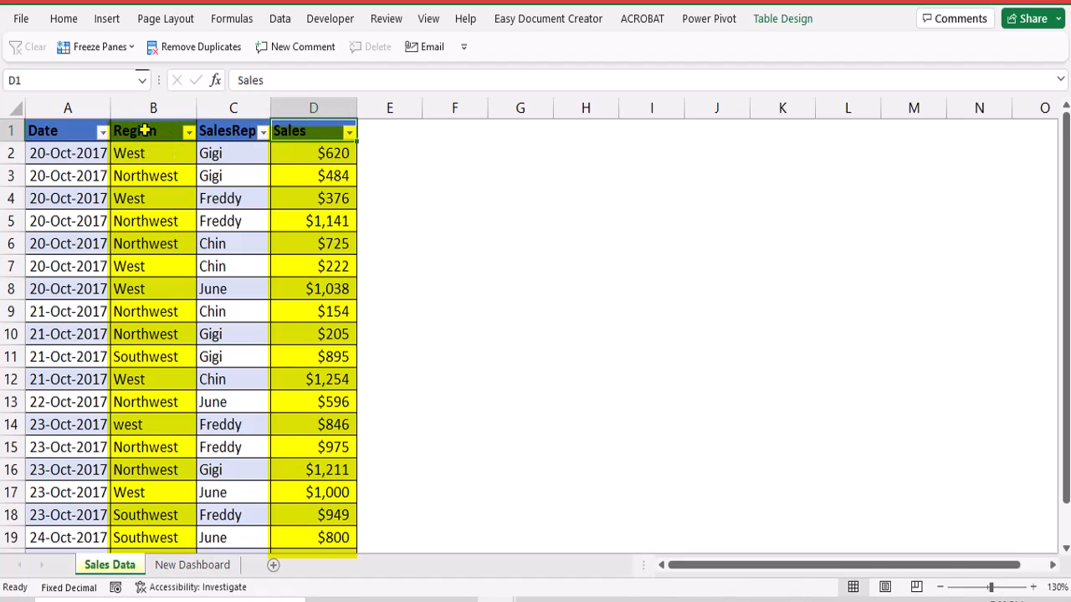
left_click(144, 133, "ctrl")
key("ctrl+c")
left_click(179, 566)
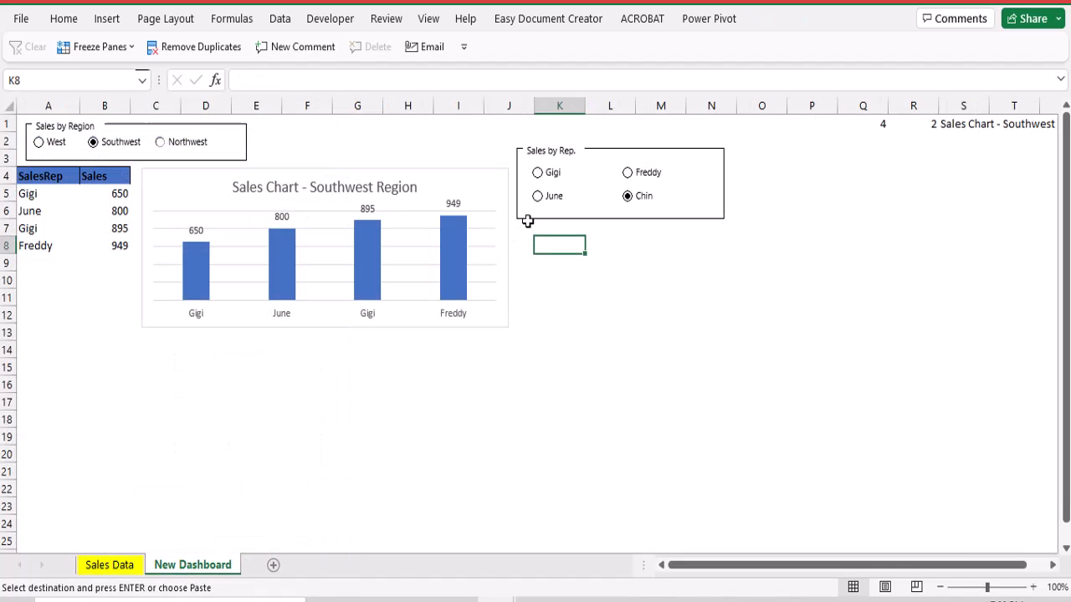
key("ctrl+v")
left_click(549, 278)
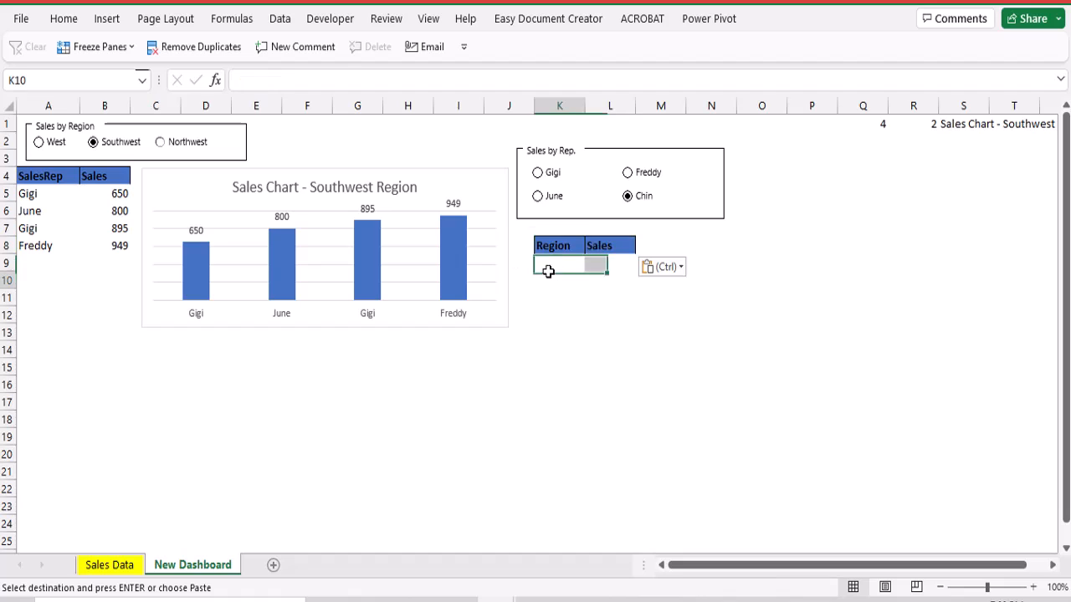
left_click(545, 257)
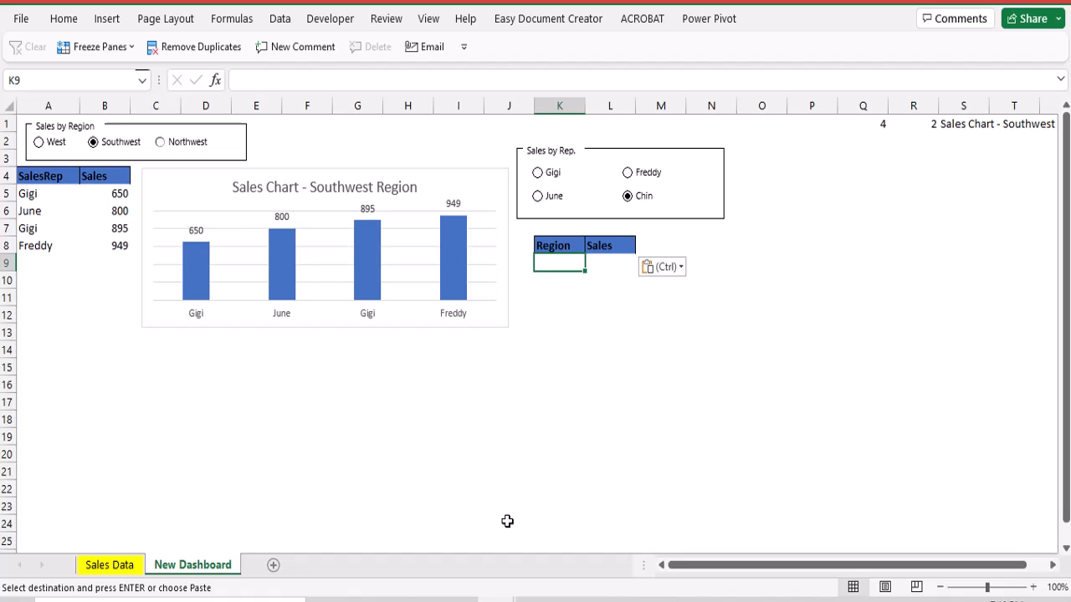
- Review the SalesRep column of the Sales Data table as the criterion for the new filter
key("ctrl+Page_Up")
scroll(236, 407, "up", 3)
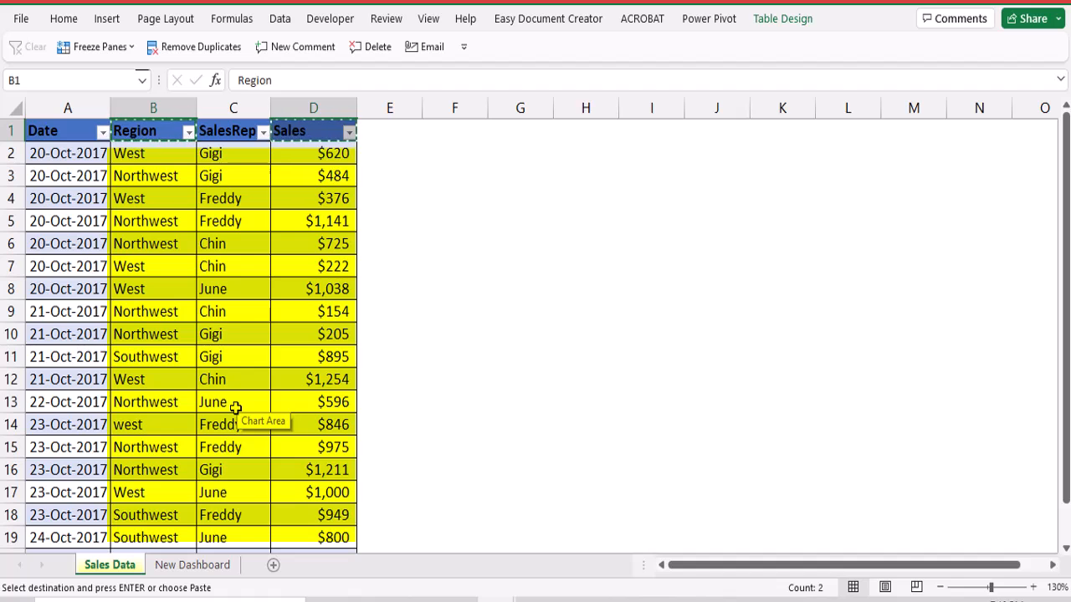
left_click(193, 566)
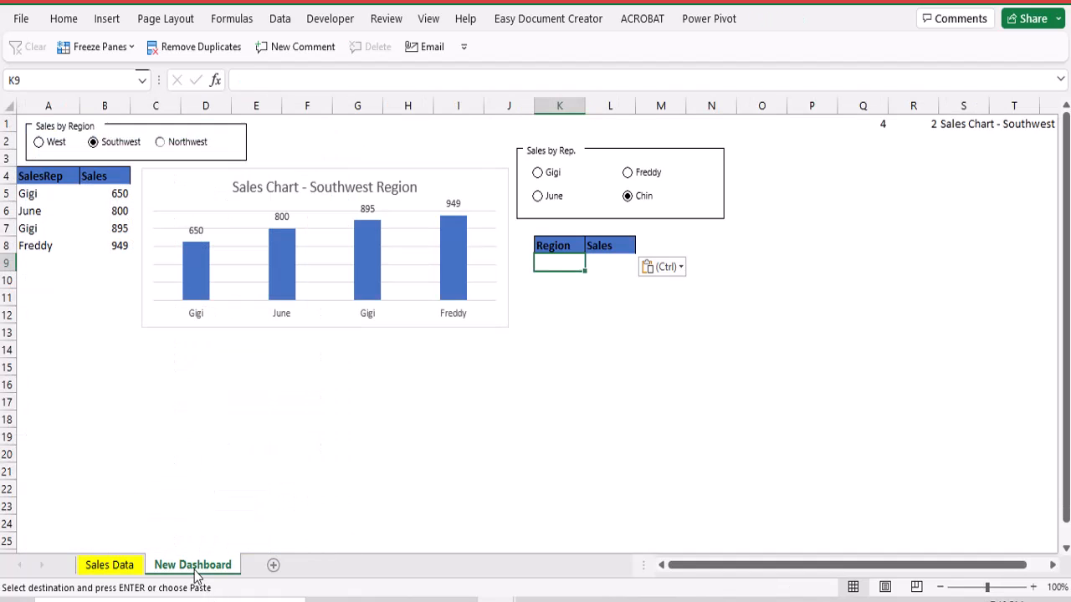
left_click(124, 567)
left_click(213, 266)
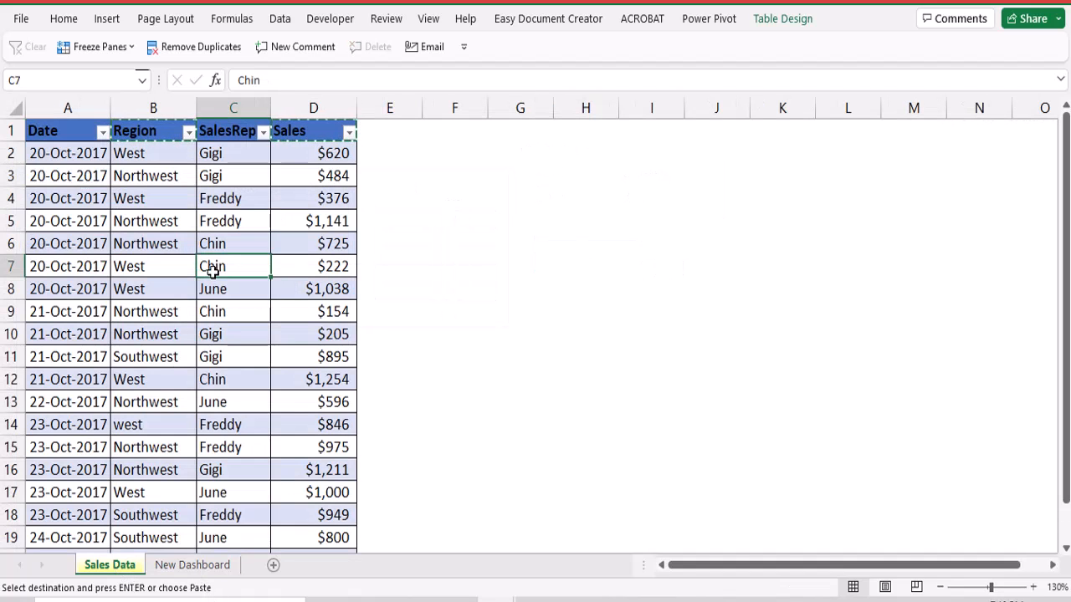
left_click_drag(221, 218, 224, 347)
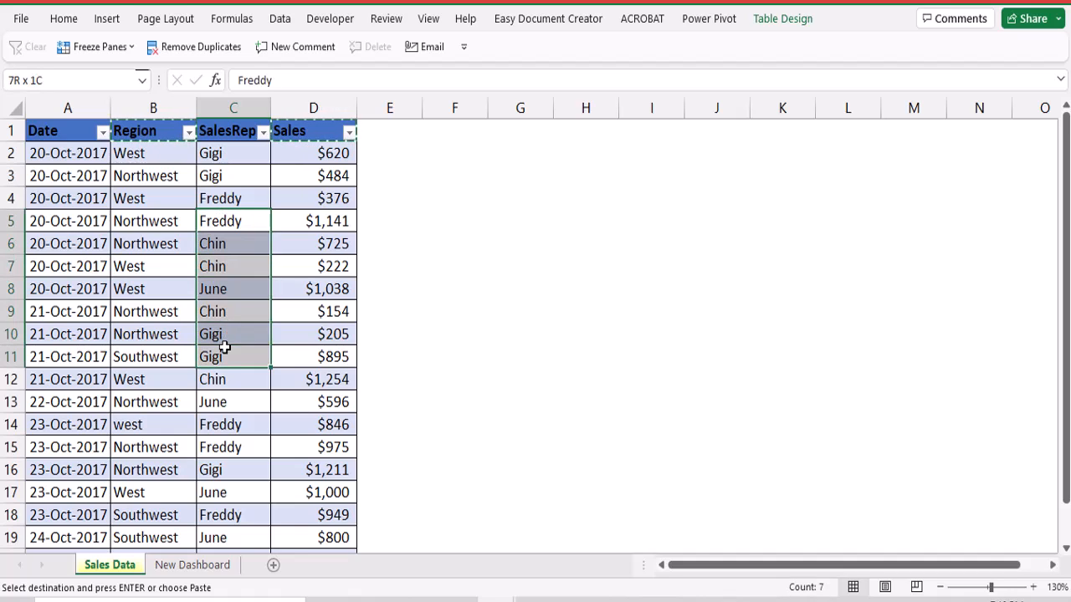
left_click(192, 566)
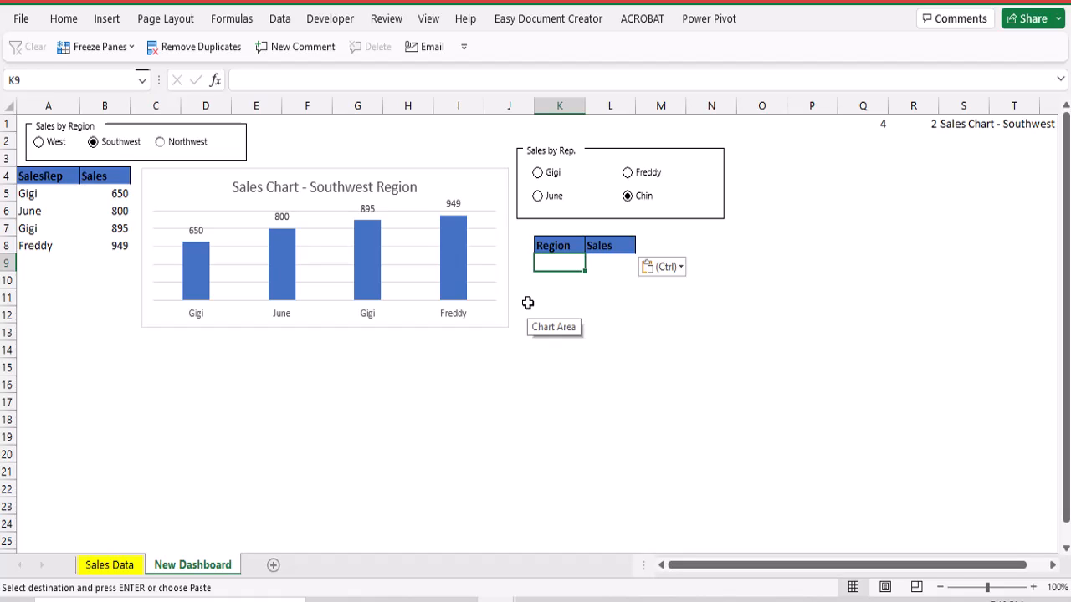
- Start a FILTER formula in K9 with Table2[[Region]:[Sales]] as the array argument
key("Escape")
type("=fil")
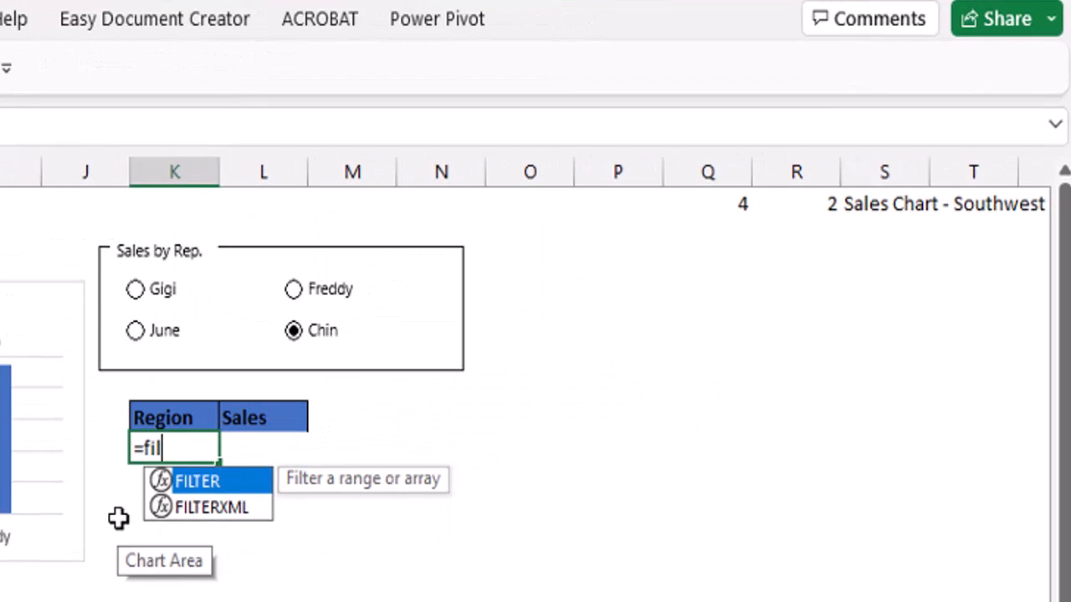
type("t")
key("Tab")
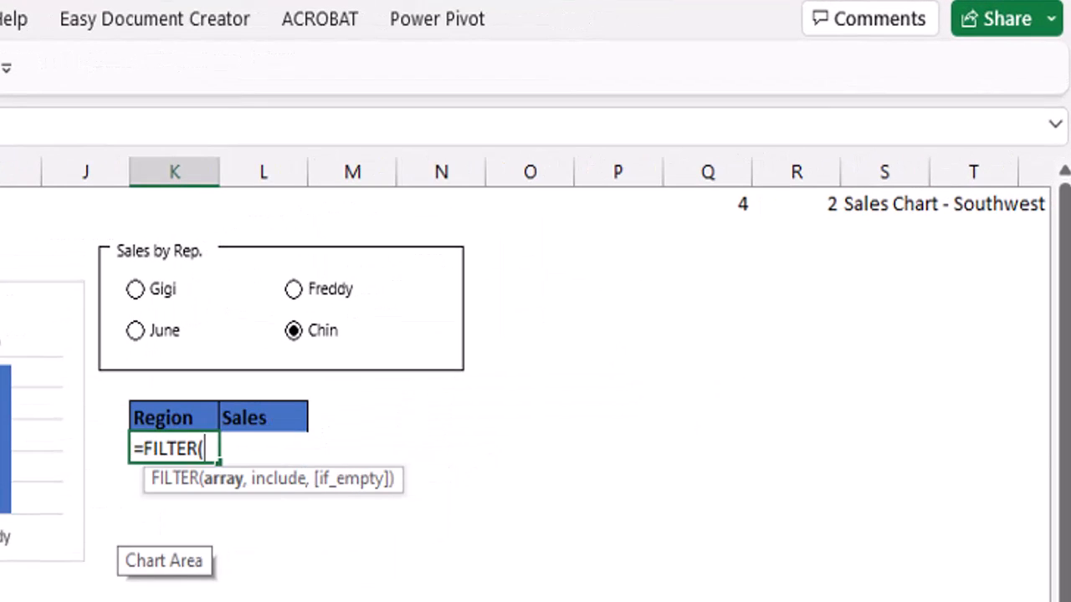
left_click(110, 564)
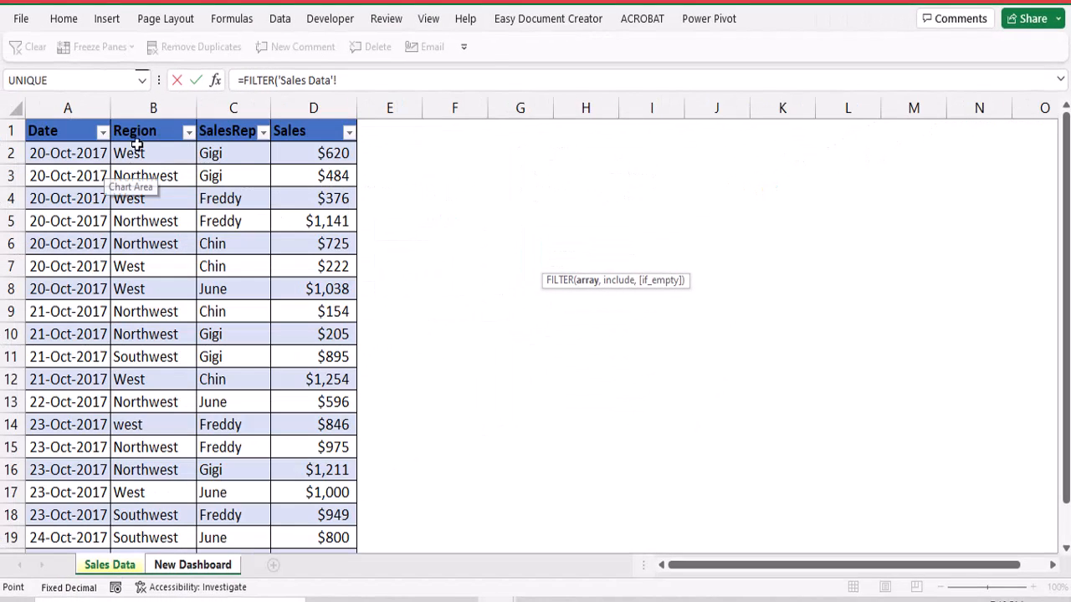
left_click_drag(139, 153, 325, 514)
type(",")
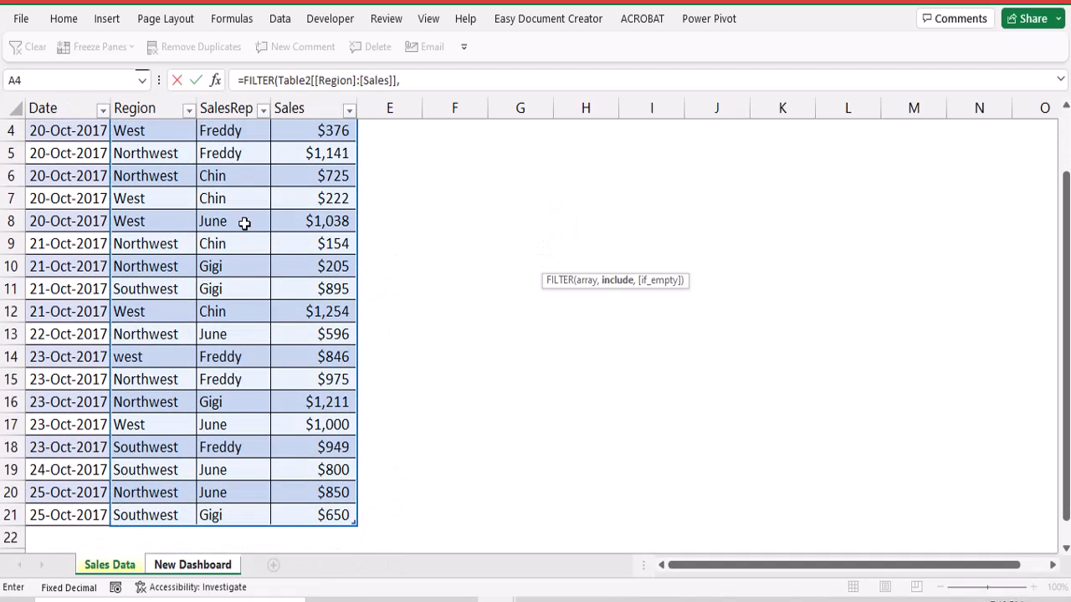
- Add an include condition to the FILTER formula comparing Table2[SalesRep] with cell Q1 of New Dashboard
scroll(244, 224, "up", 1)
left_click_drag(210, 155, 229, 510)
type("=")
left_click(192, 565)
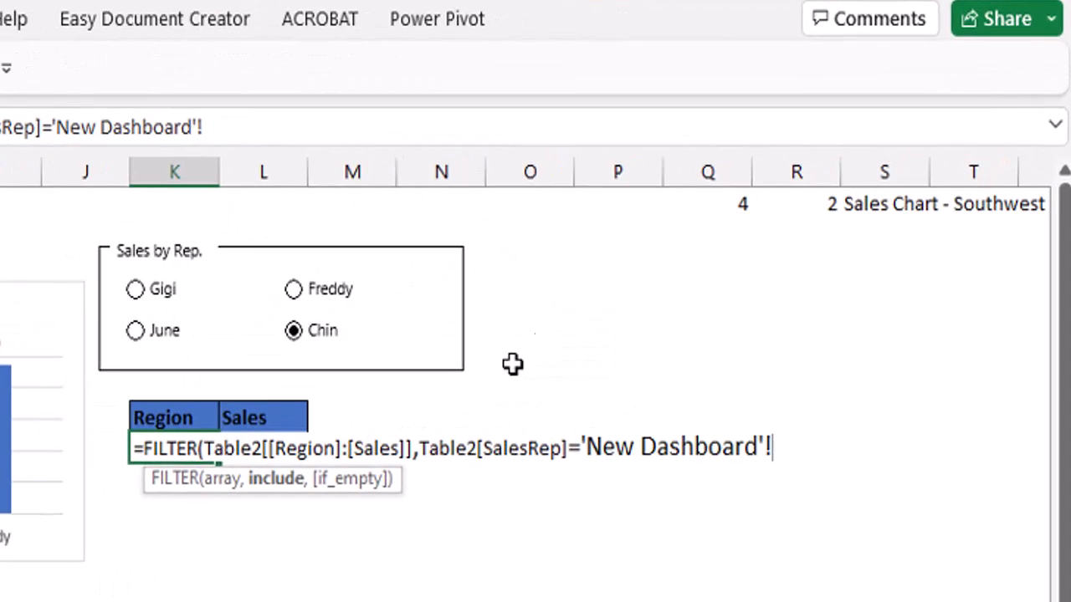
left_click(729, 206)
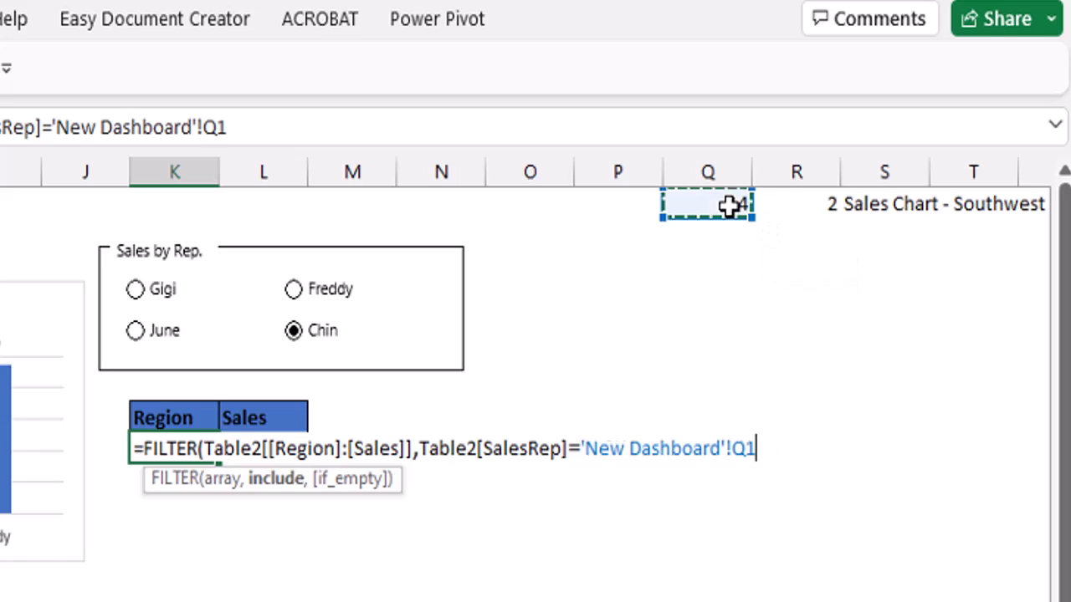
- Wrap the Q1 reference in the FILTER condition in a SWITCH function and make it absolute as 'New Dashboard'!$Q$1
left_click(581, 448)
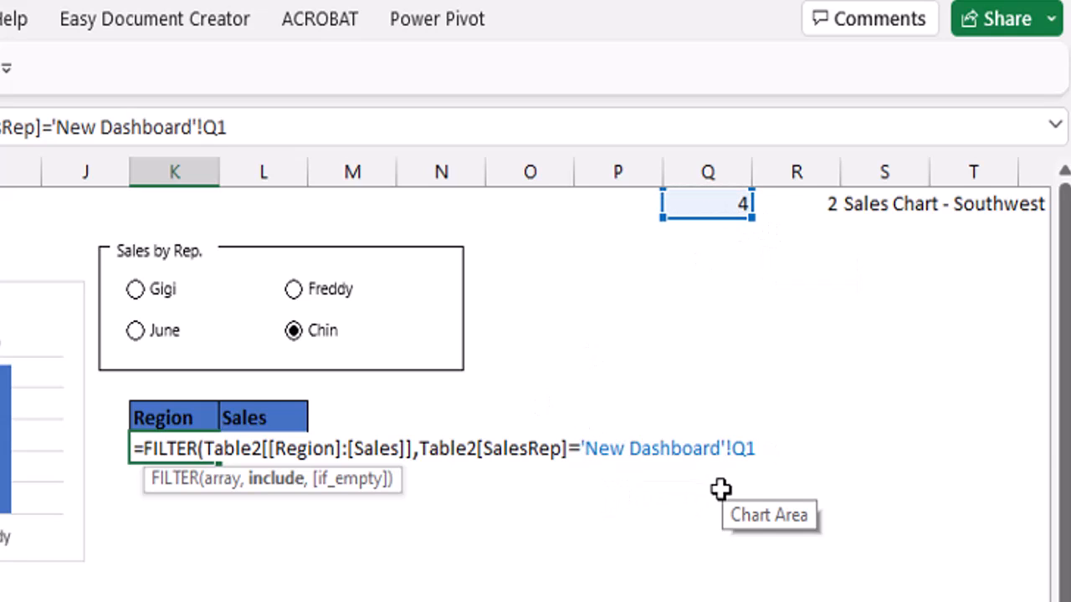
type("swit")
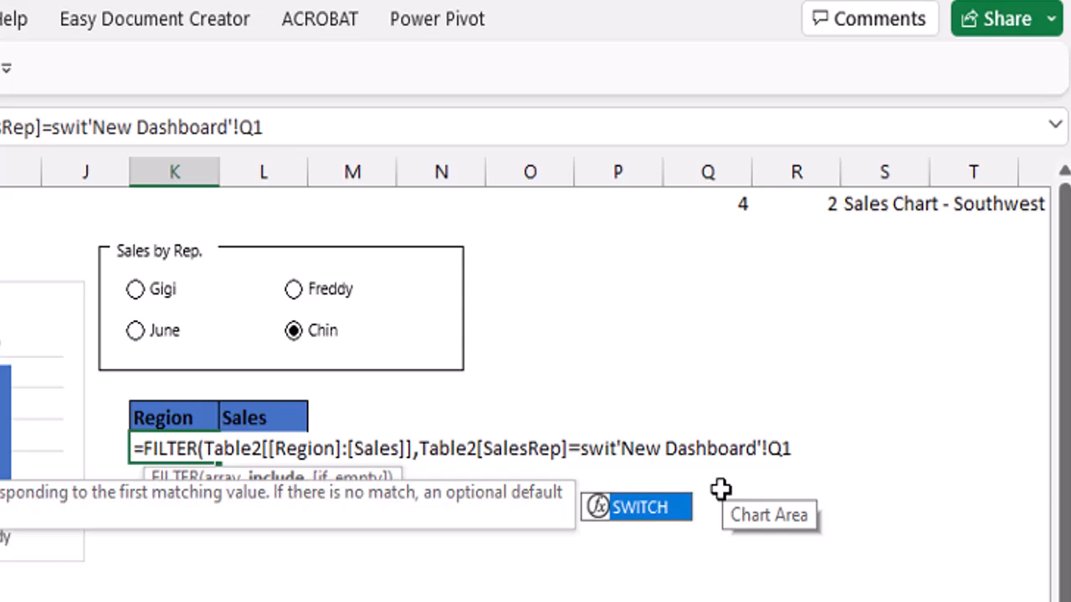
key("Tab")
left_click(830, 449)
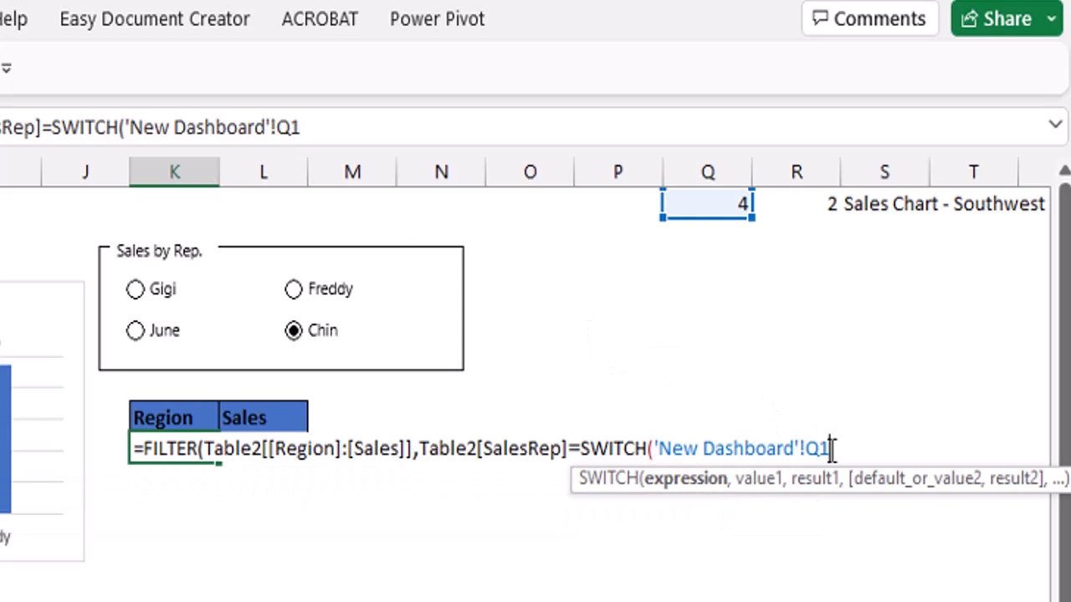
key("F4")
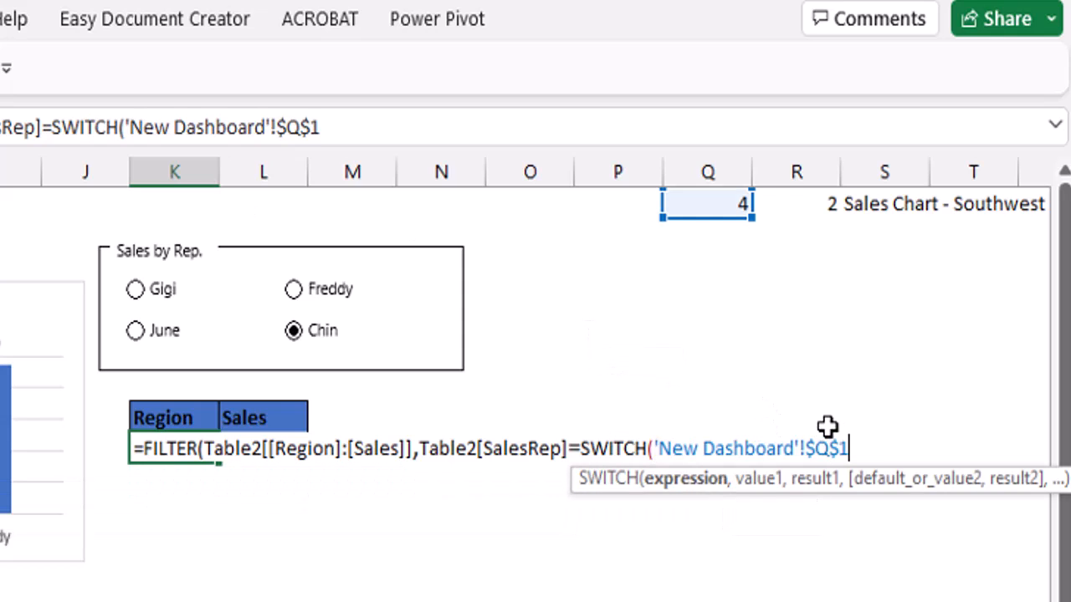
type(",")
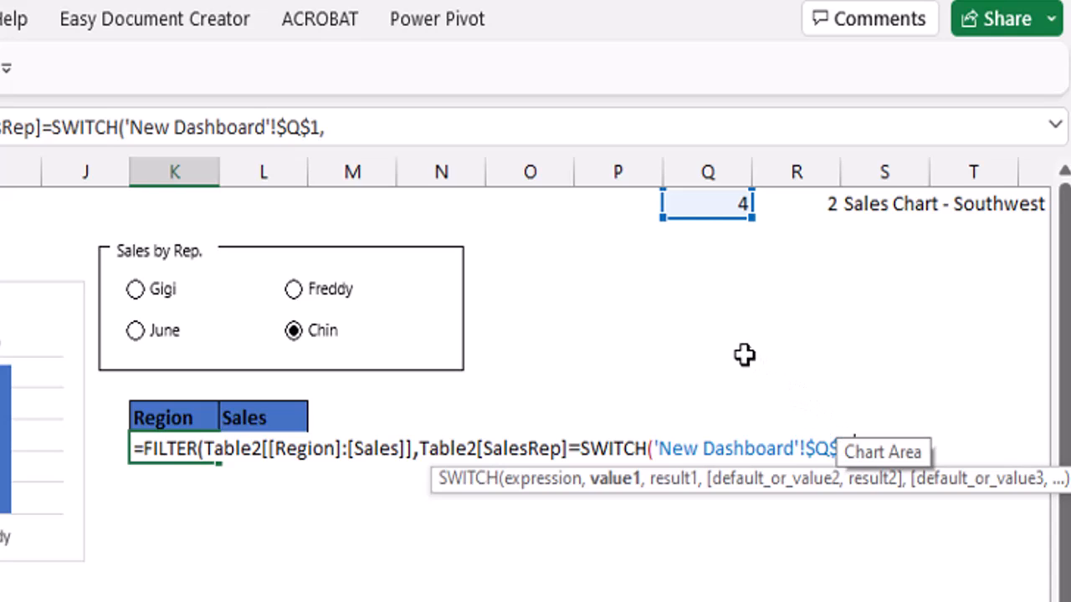
- Complete the SWITCH by mapping values 1 to 4 to the rep names in the numbering order of the option buttons, and enter the FILTER formula
type("1")
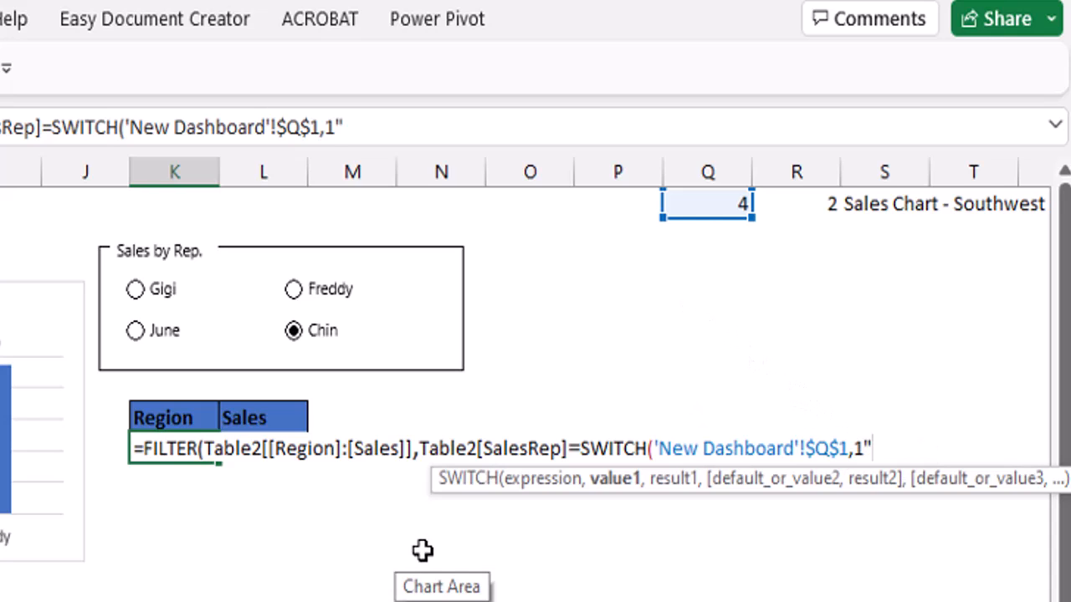
type(",")
type("\"Gigi\"")
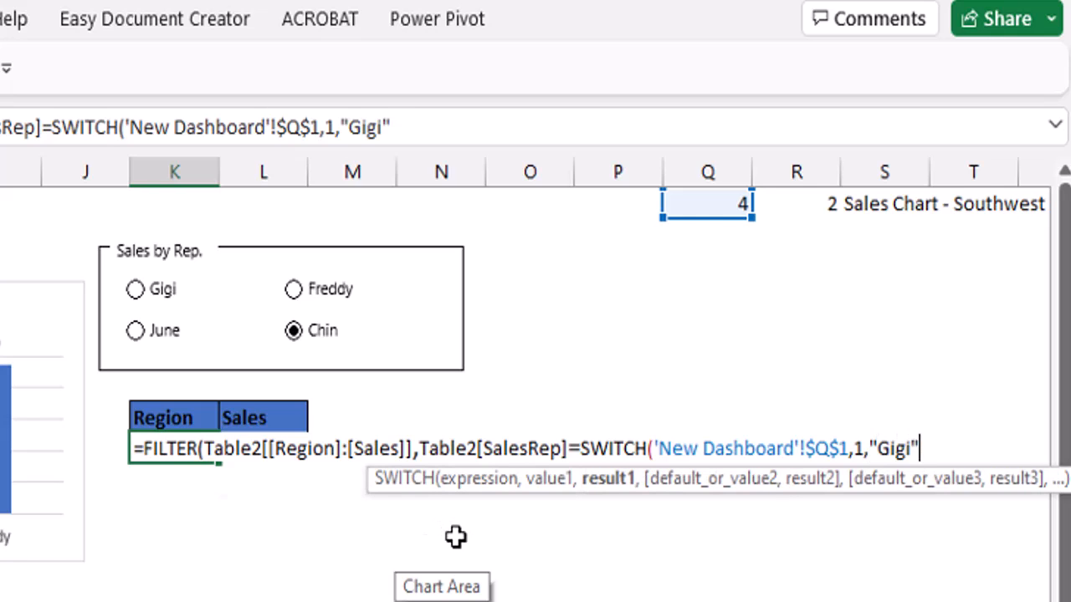
type(",2,\"Fredd")
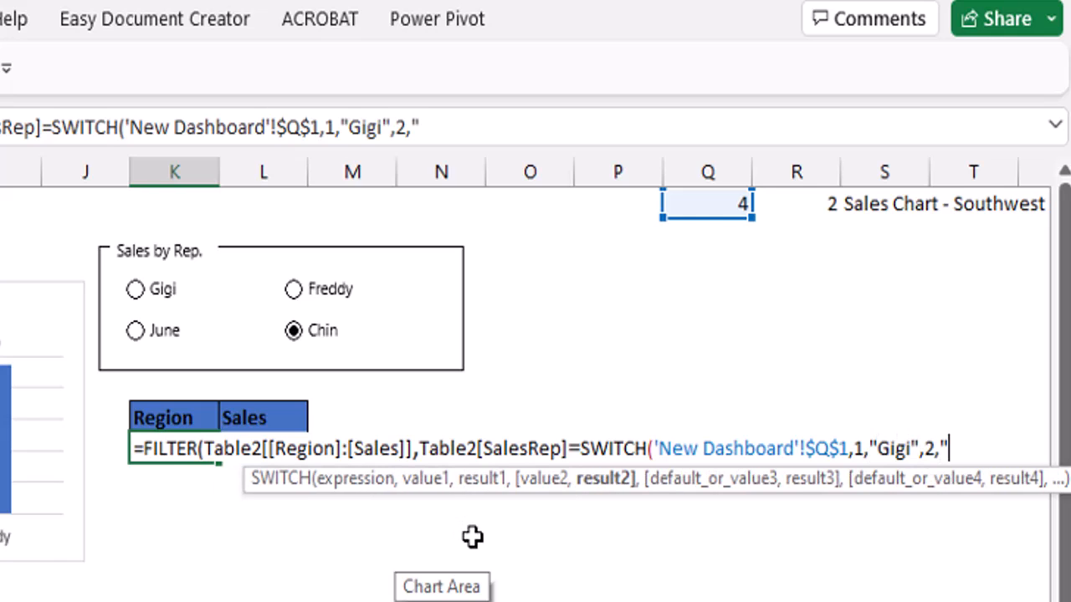
type("y")
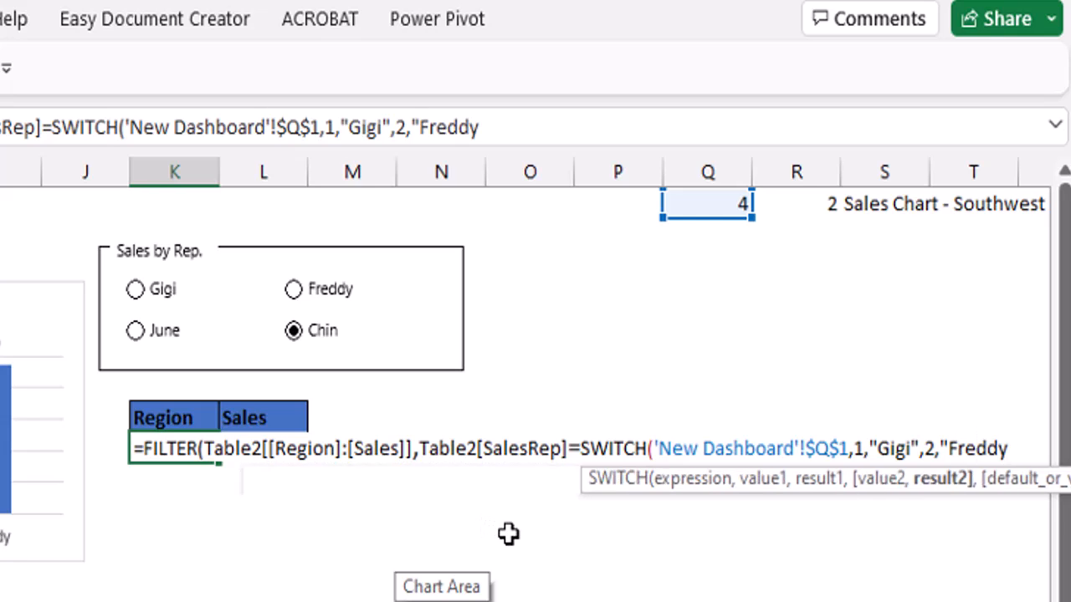
type("\",3,\"June,")
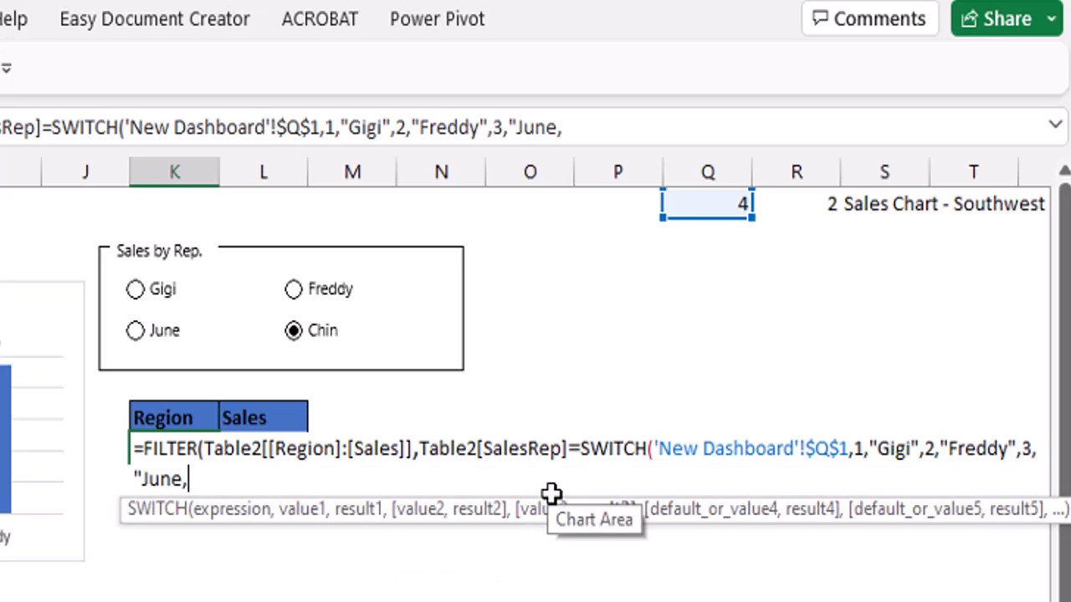
key("BackSpace")
type("\",")
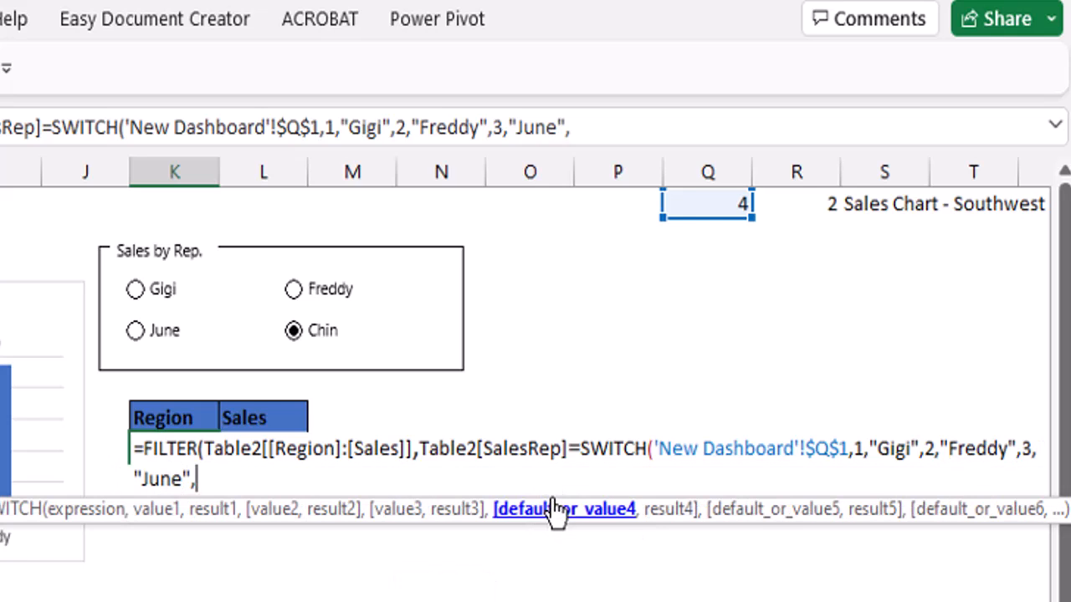
type("4,\"Chin\"")
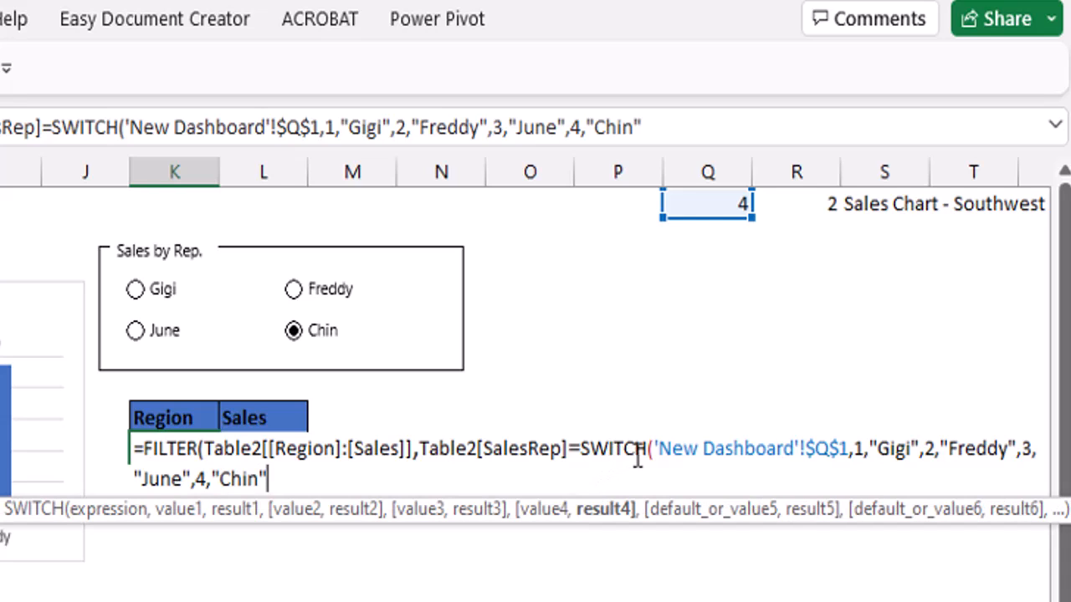
type(")")
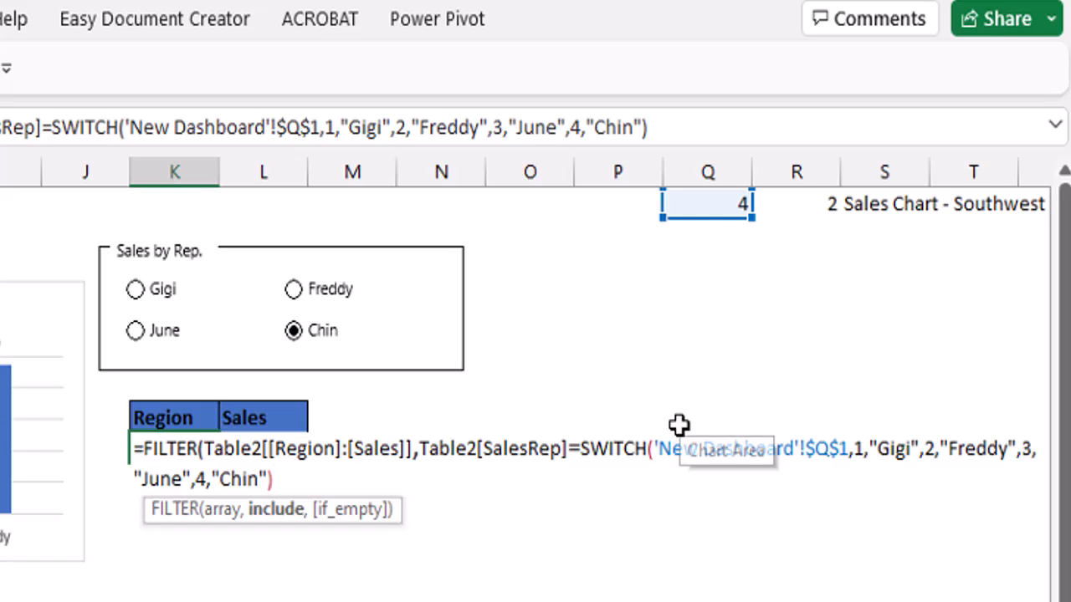
type(")")
key("Return")
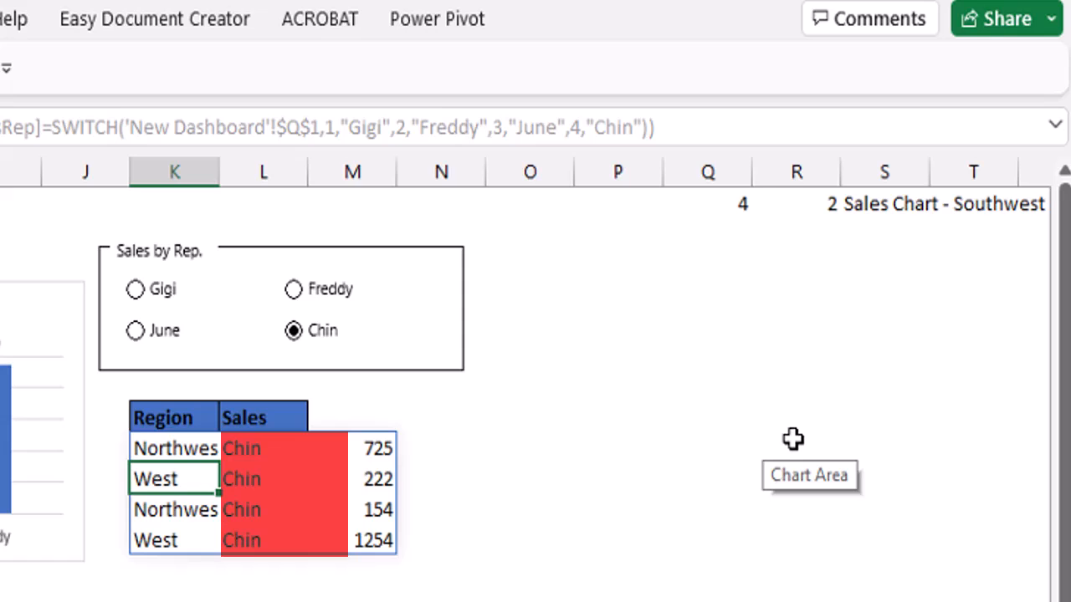
- Nest the K9 formula in an outer FILTER with the include array {1,0,1} to drop the sales rep column
left_click_drag(234, 449, 236, 540)
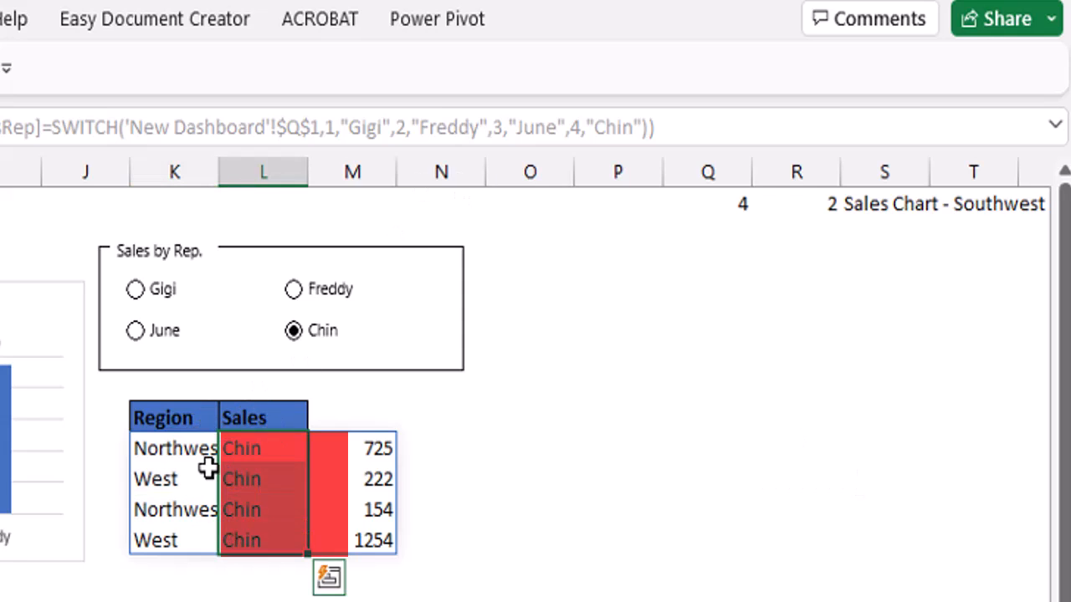
left_click(149, 447)
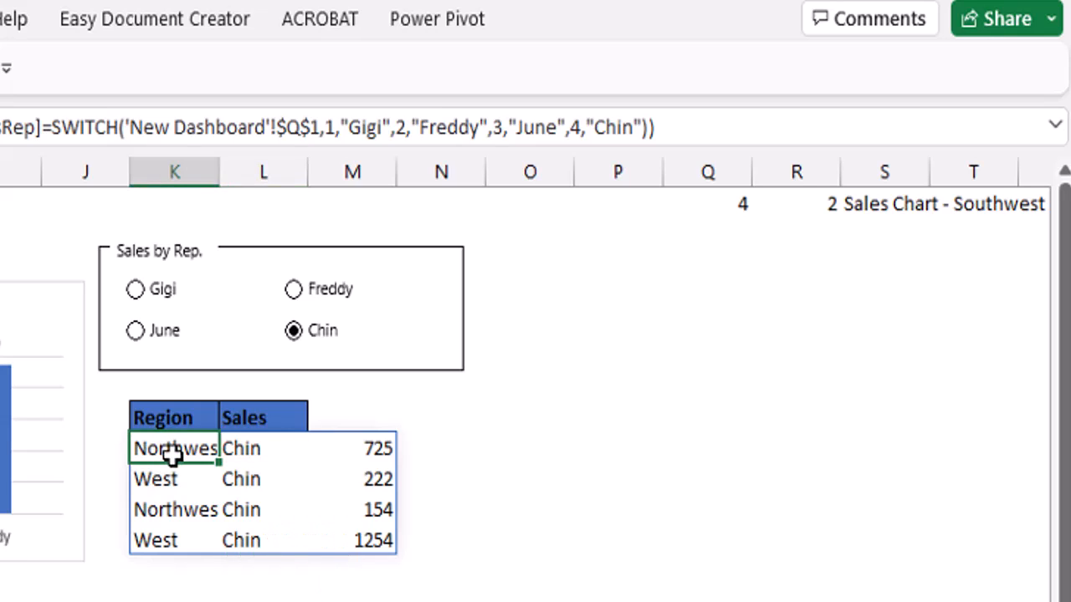
double_click(152, 448)
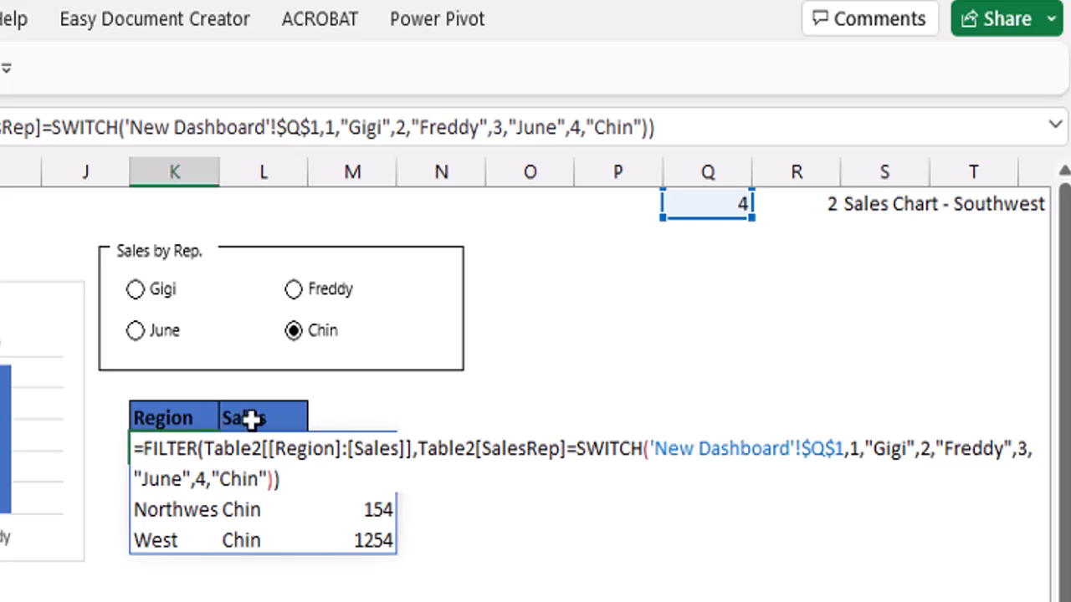
type("filter")
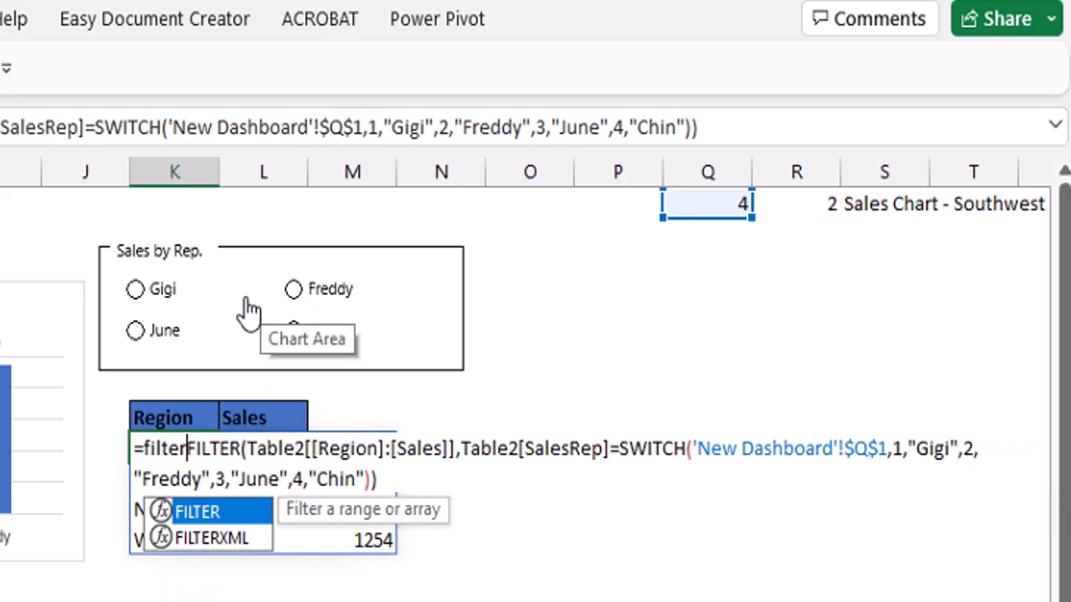
key("Tab")
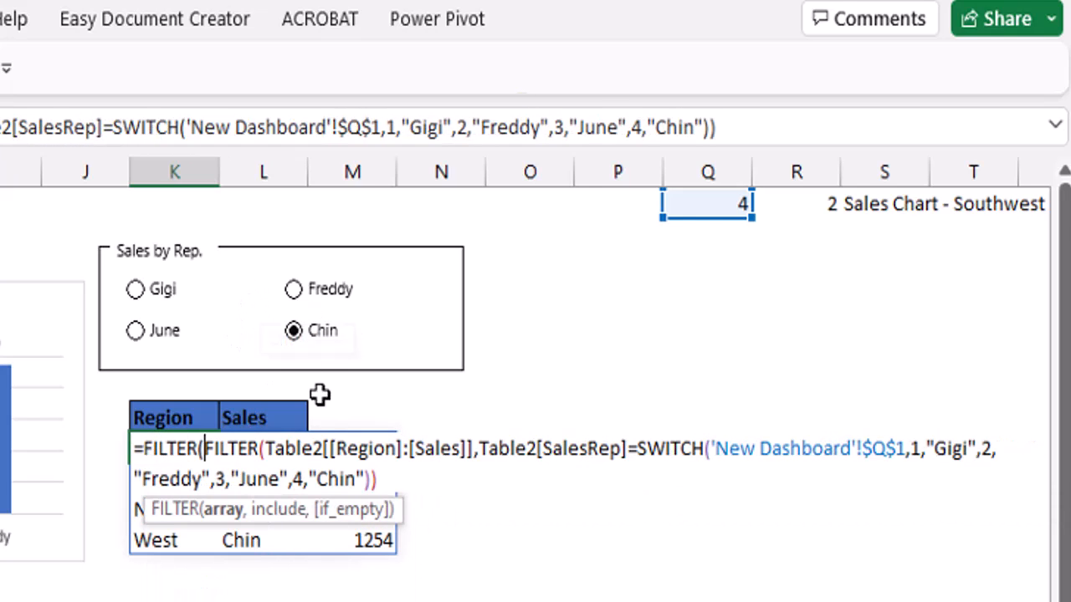
type(",{")
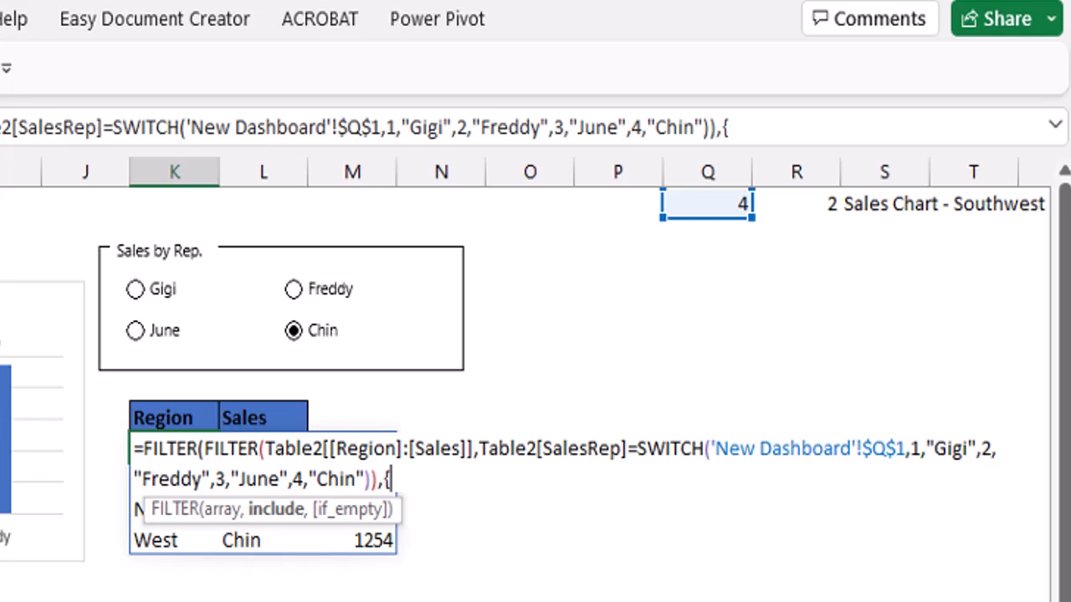
type("1,0")
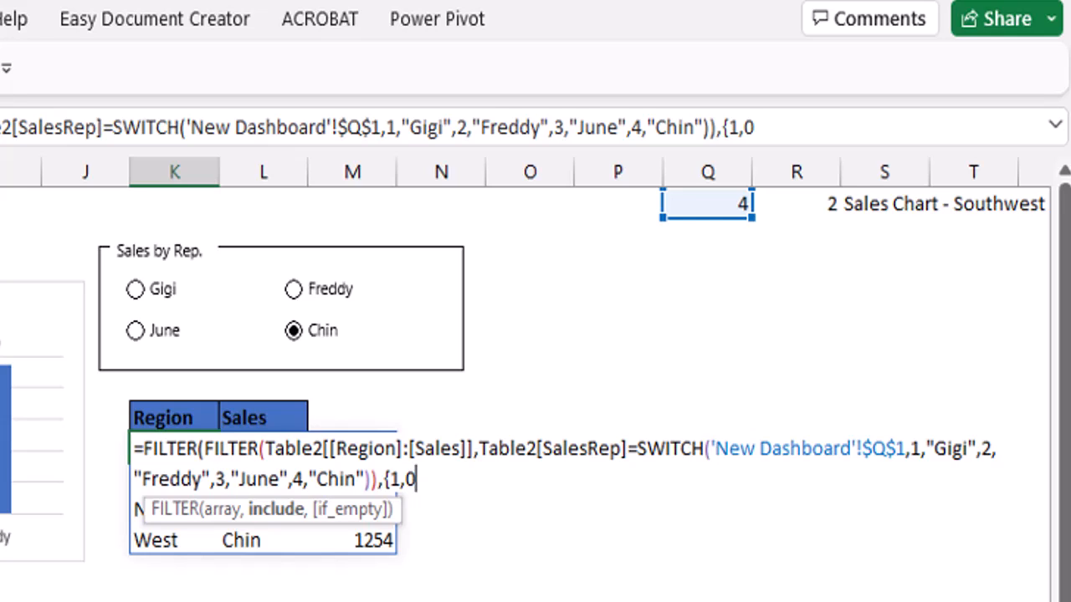
type(",1})")
key("Return")
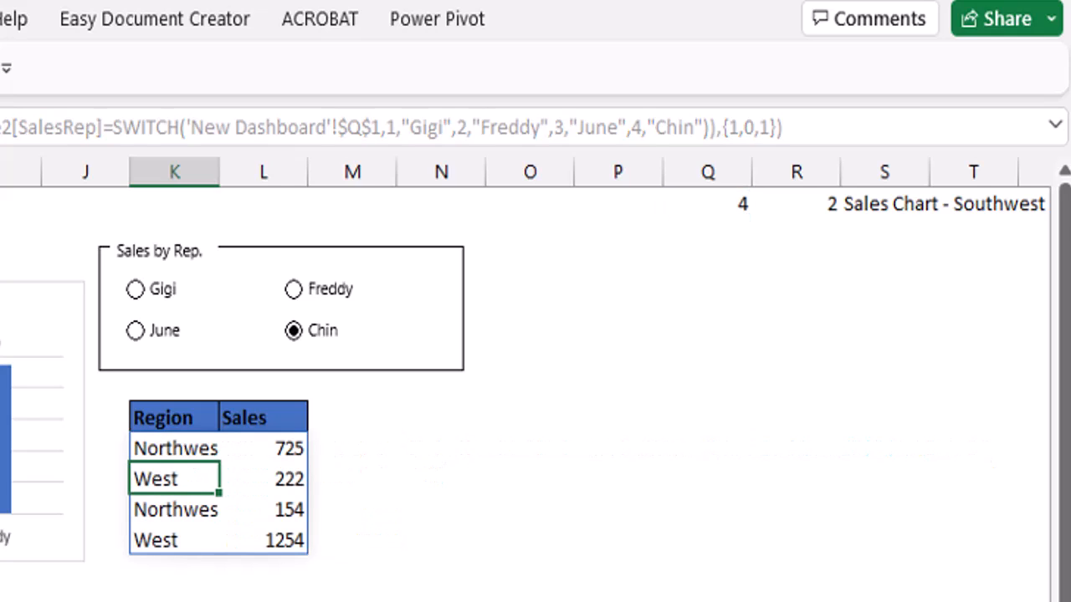
- Test the filtered Region and Sales table by switching between the Sales by Rep. options, ending on the fourth rep
left_click(138, 289)
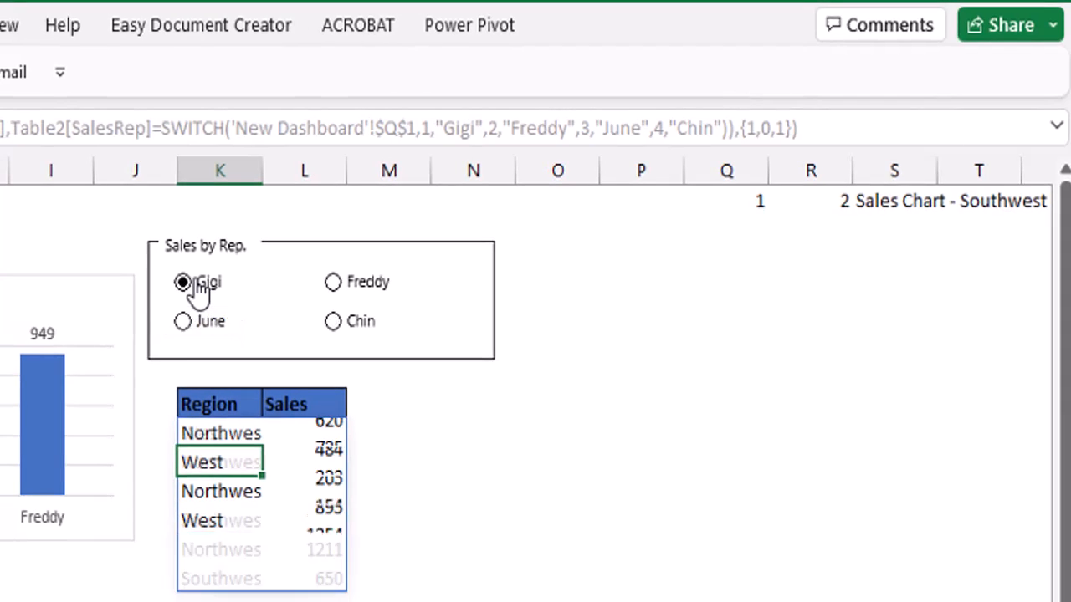
left_click(196, 328)
left_click(345, 295)
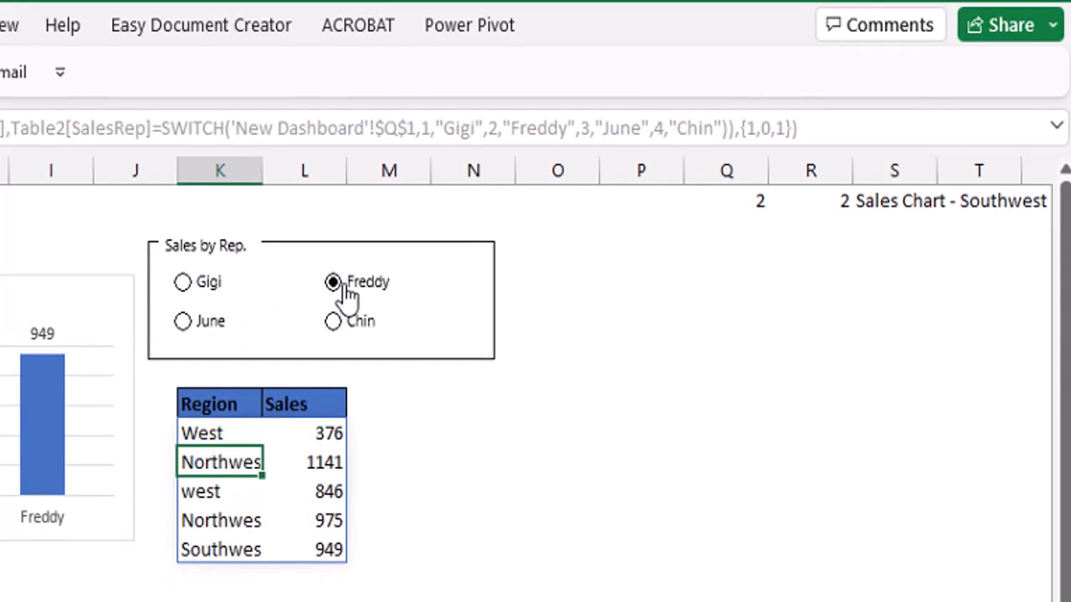
left_click(335, 323)
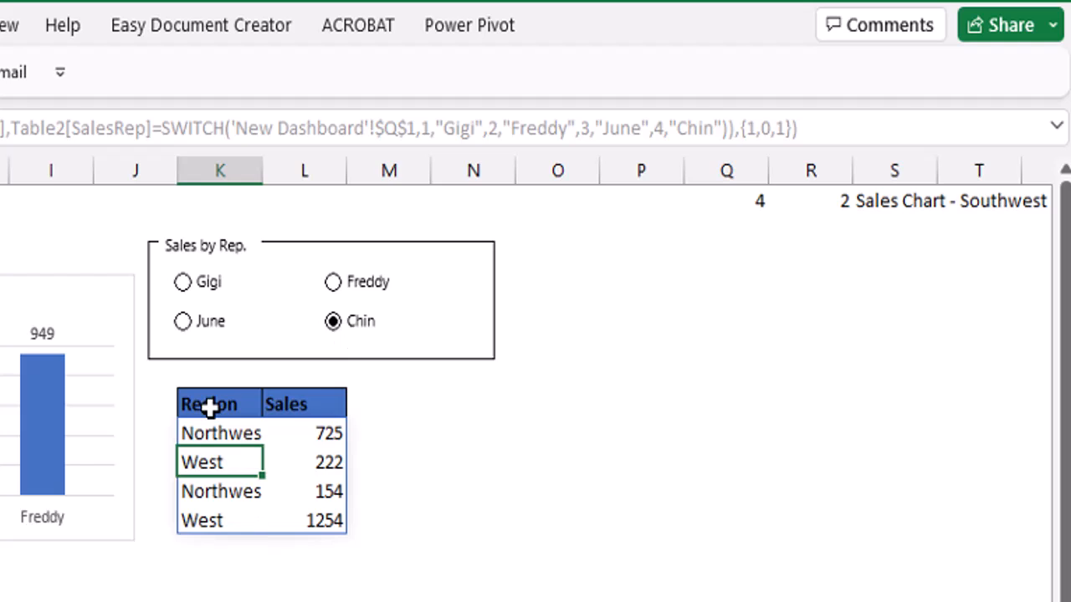
- Insert a clustered column chart from the Region and Sales table in K8:L12 and place it beside the table
left_click_drag(209, 407, 316, 512)
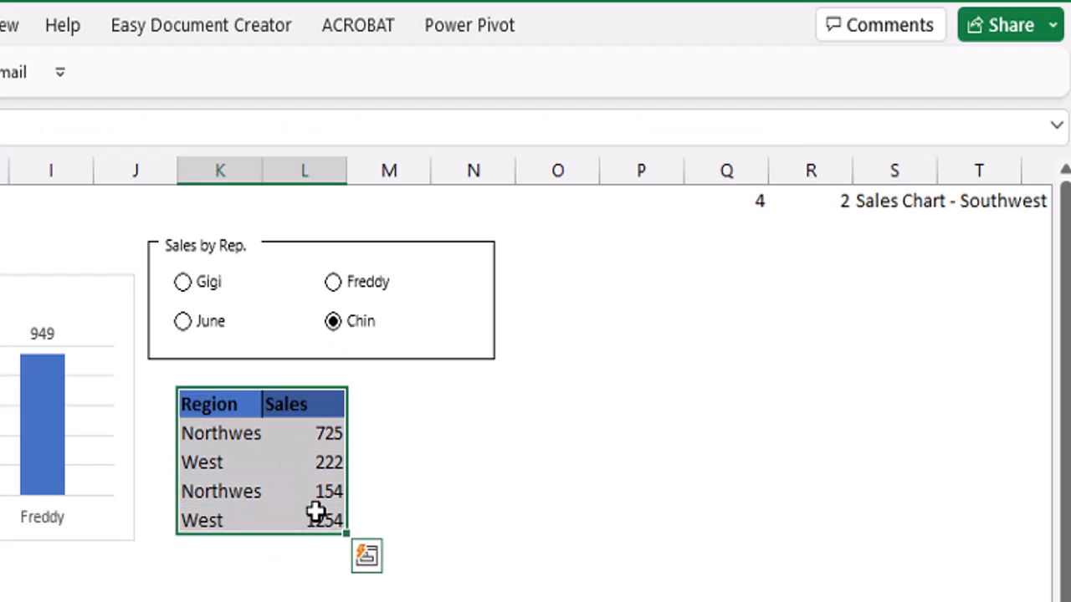
left_click(367, 556)
left_click(231, 412)
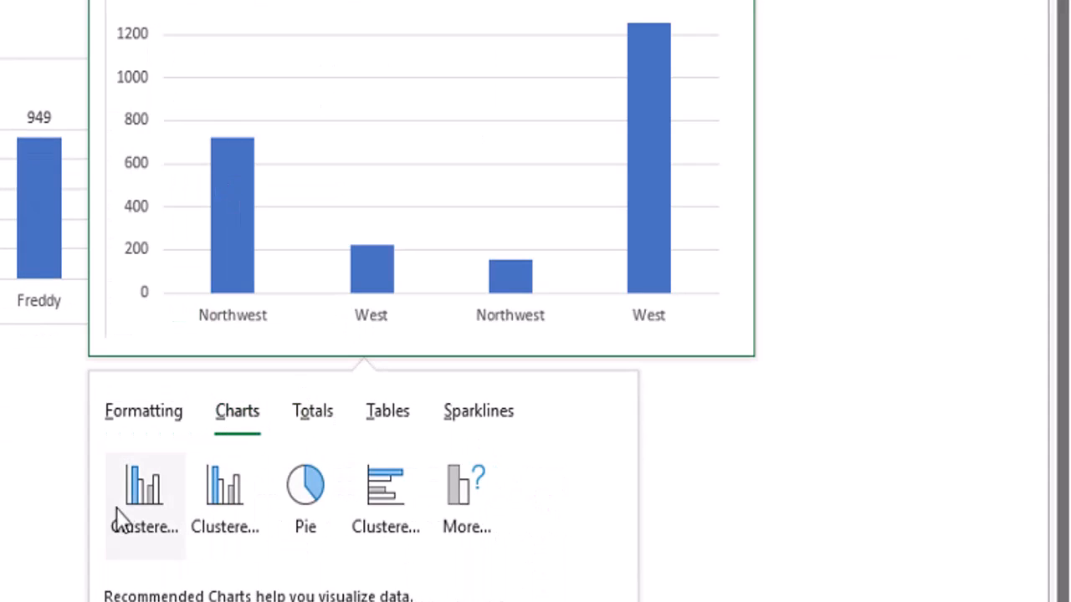
left_click(138, 515)
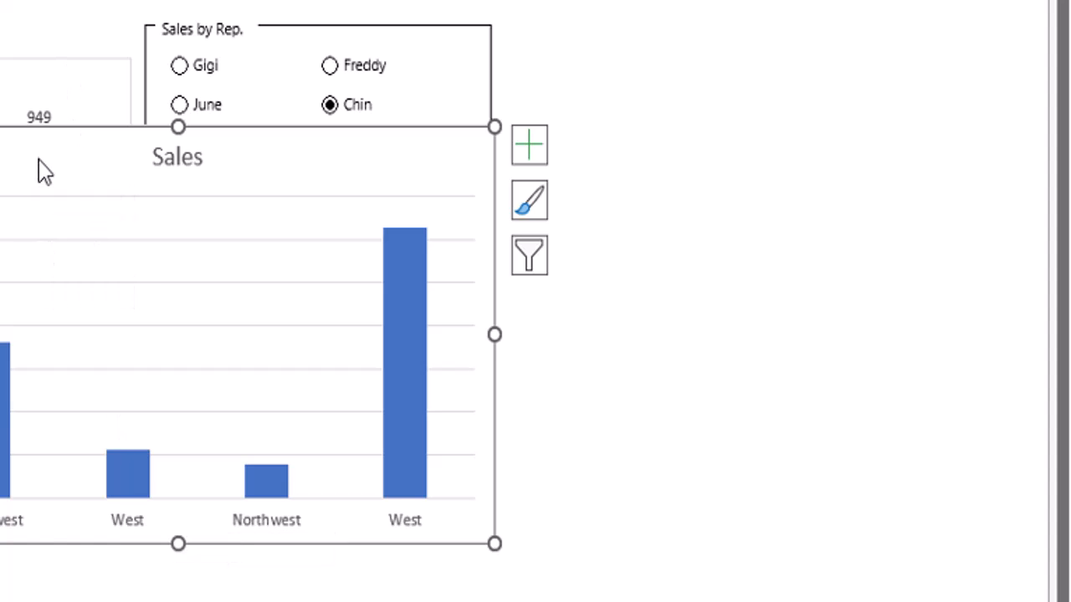
left_click_drag(51, 172, 557, 188)
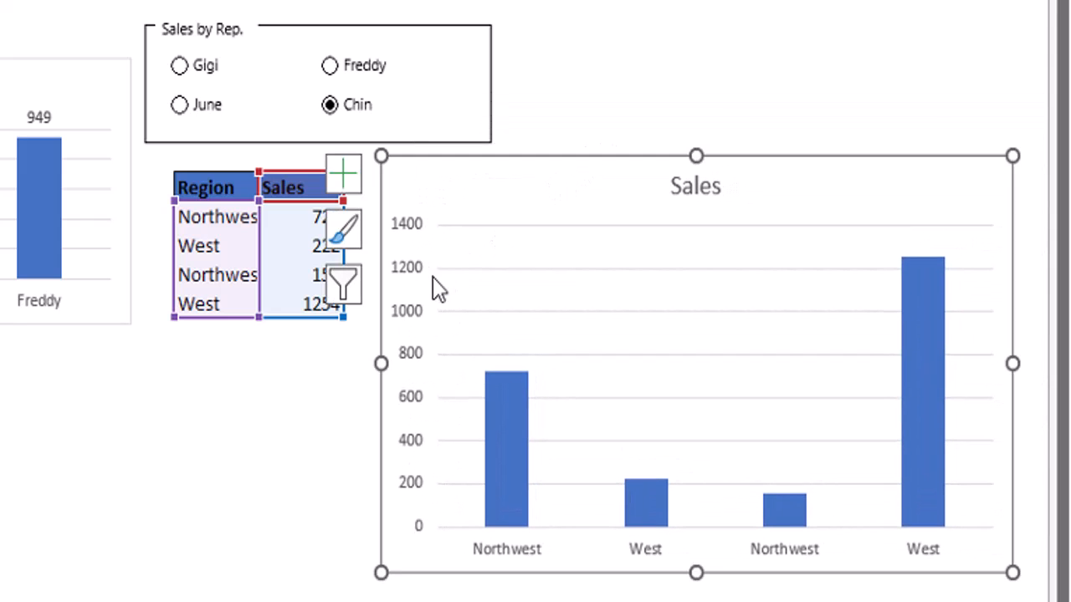
- Delete the new Sales chart's vertical axis and add data labels to its columns
left_click(410, 277)
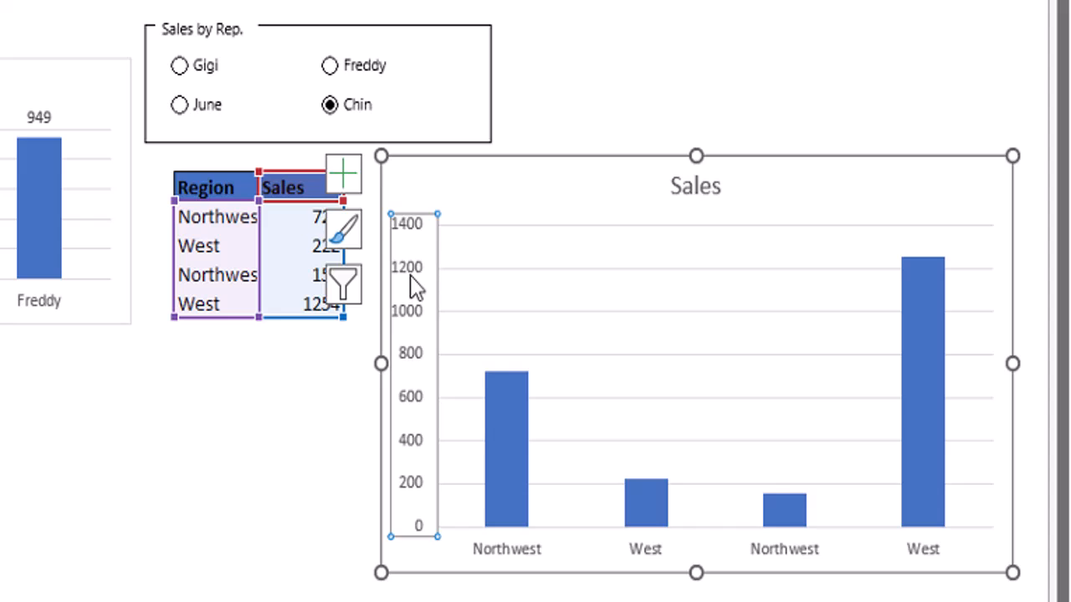
key("Delete")
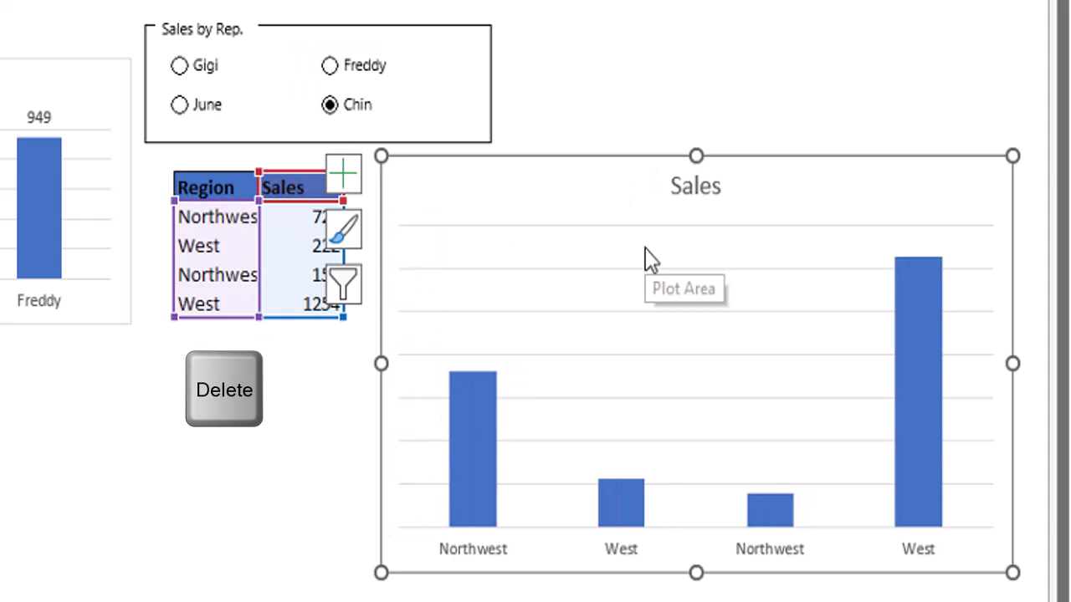
left_click(485, 461)
right_click(485, 455)
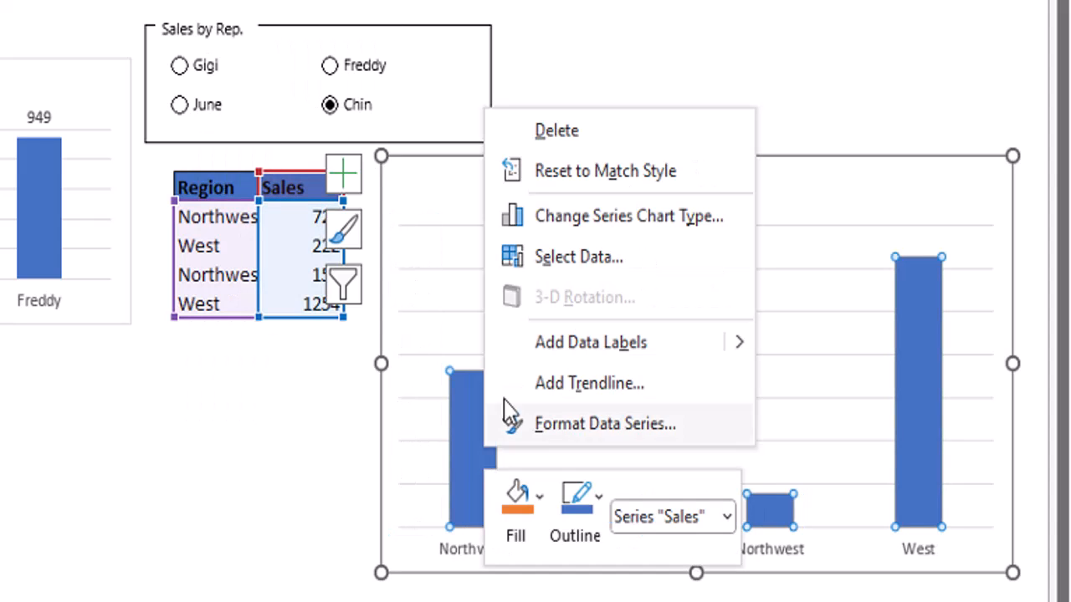
left_click(528, 348)
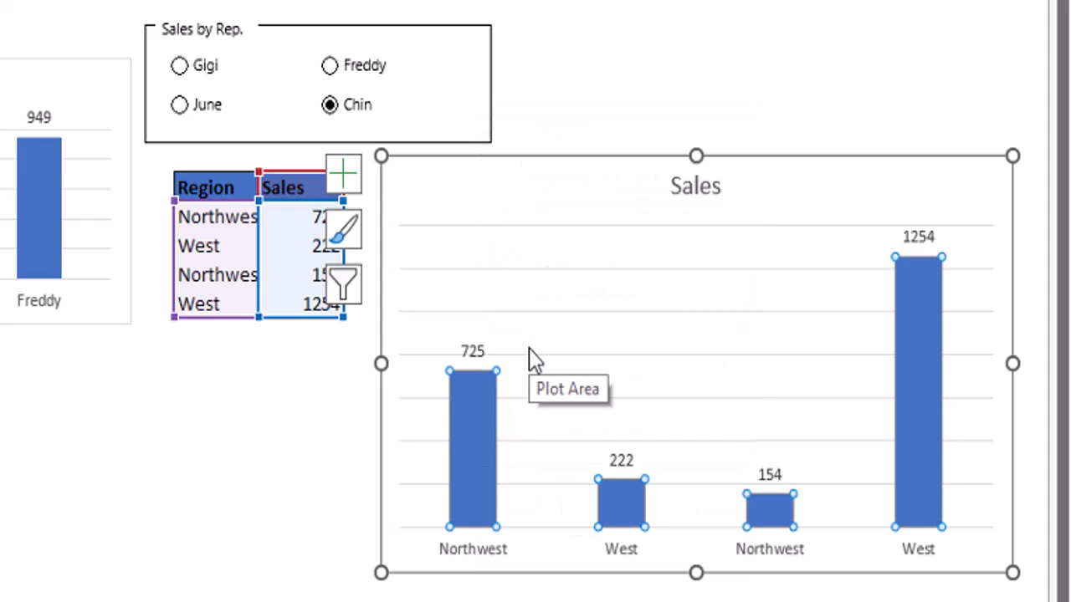
- Test the new Sales chart by switching the Sales by Rep. selection to the third rep
left_click(191, 71)
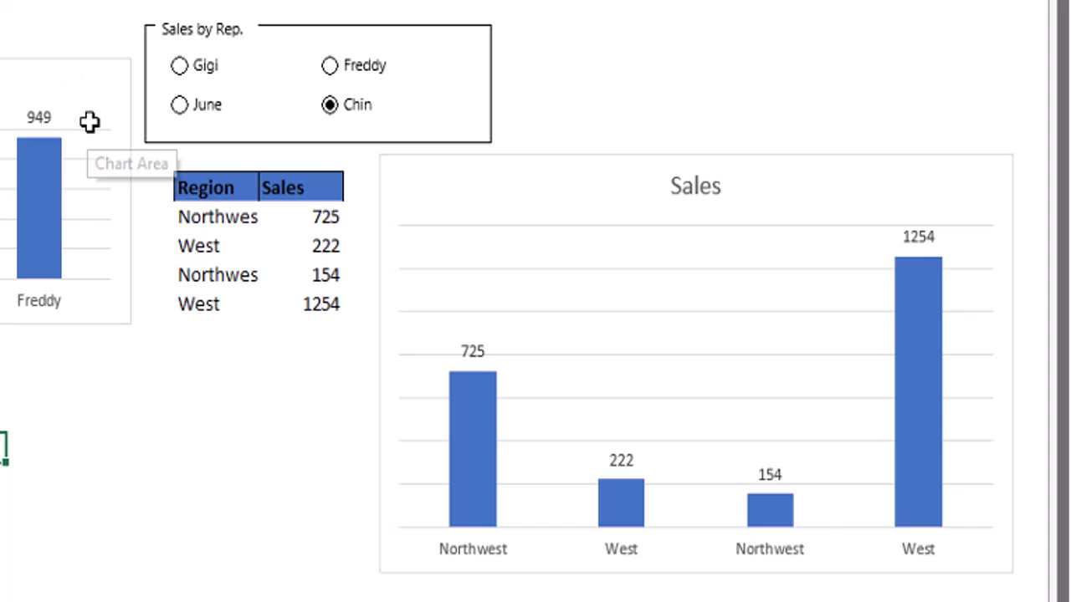
left_click(179, 104)
- Copy the region title SWITCH formula into cell S2 and change its expression reference to Q1
left_click(707, 189)
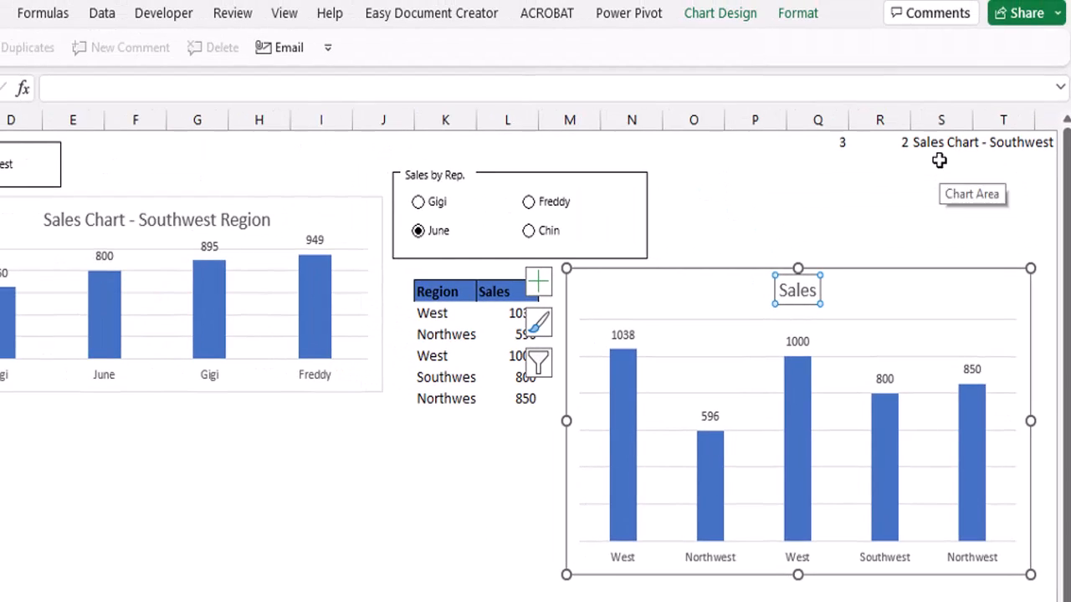
left_click(890, 7)
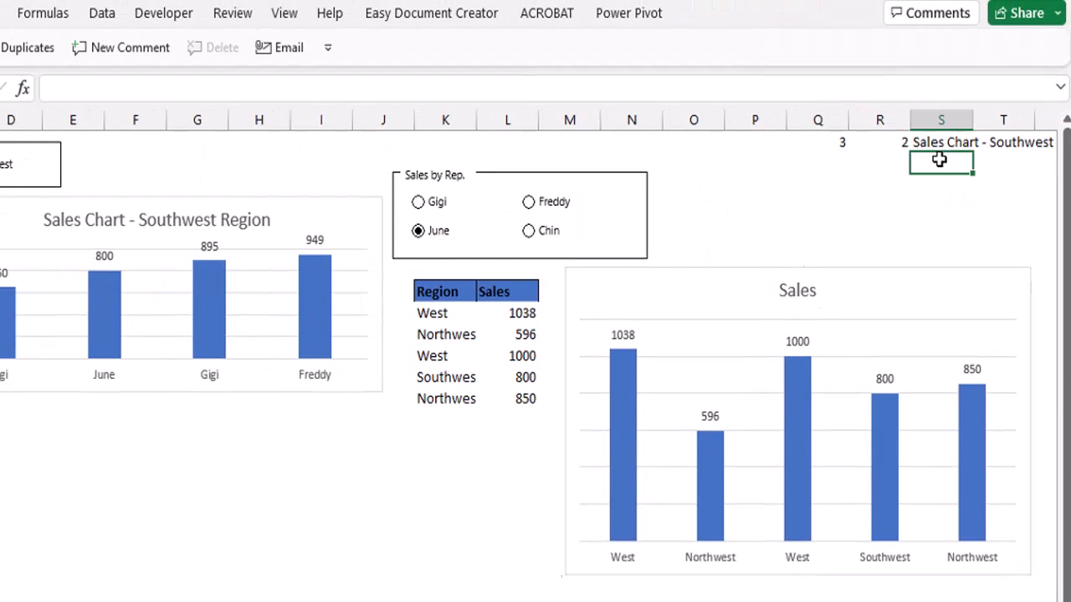
type("=SWITCH(R2,1,\"Sales Chart - West Region\",2,\"Sales Chart - Southwest Region\",3,\"Sales Chart - Northwest Region\")")
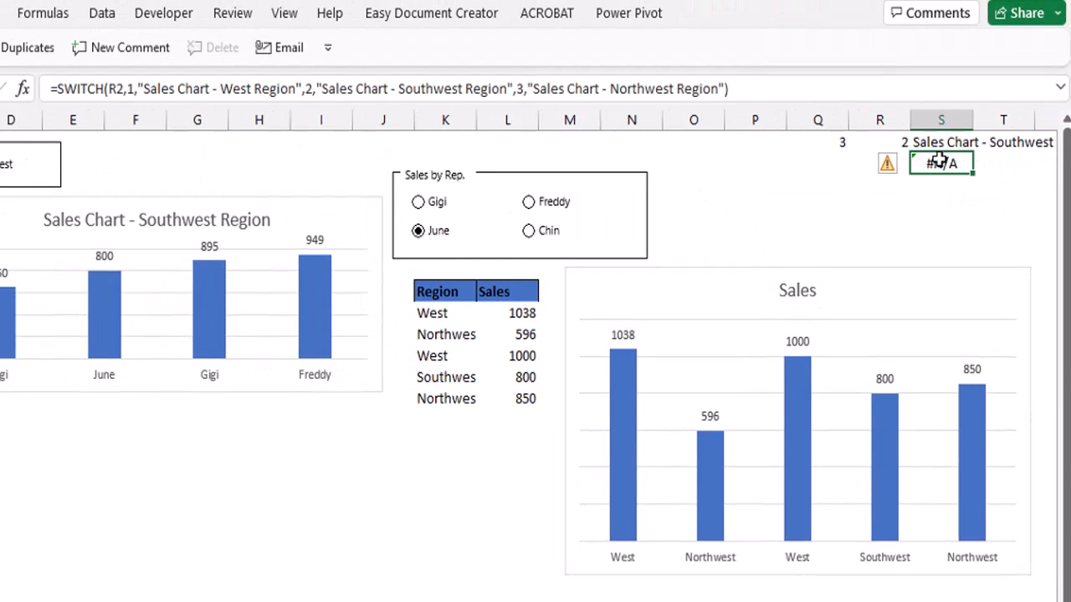
double_click(120, 90)
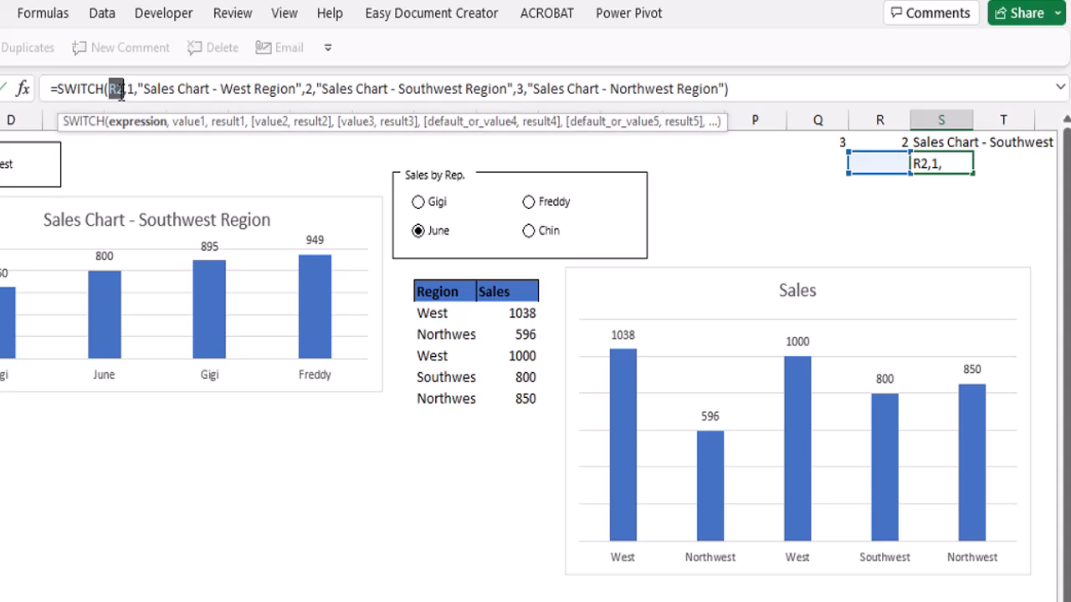
type("q1")
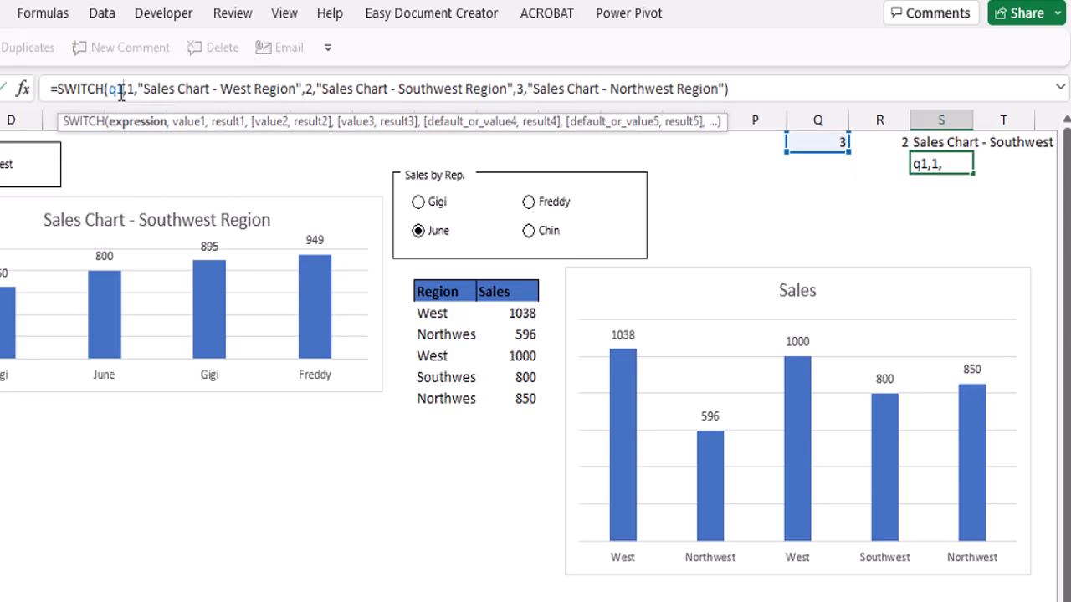
- Replace the region names in S2's SWITCH titles with the first three reps' names, and add case 4, "Sales Chart - " plus the fourth rep's name
left_click_drag(221, 89, 600, 93)
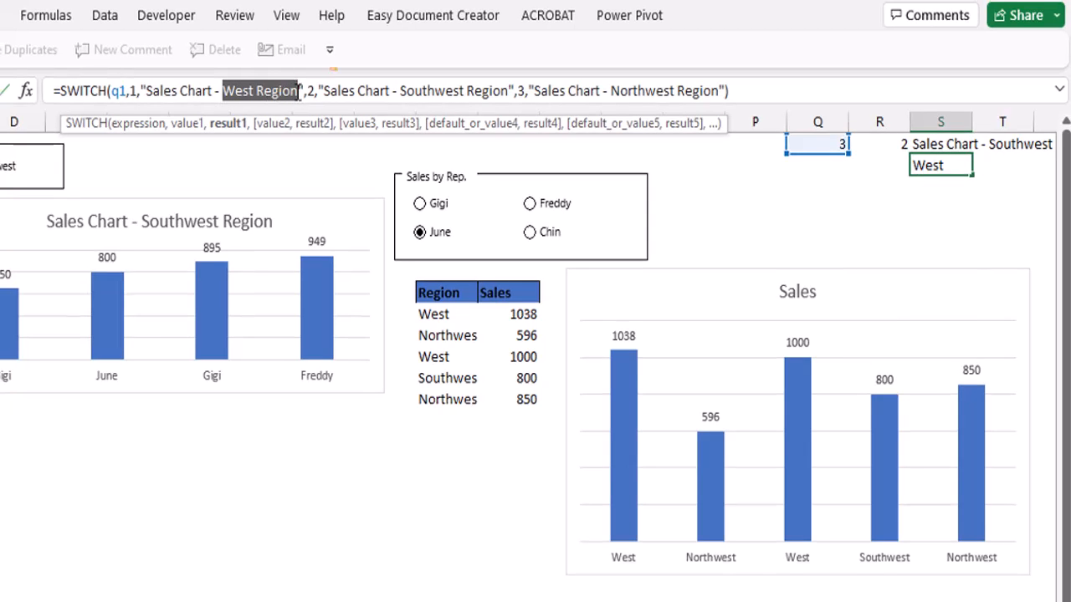
type("GigiFreddyJune")
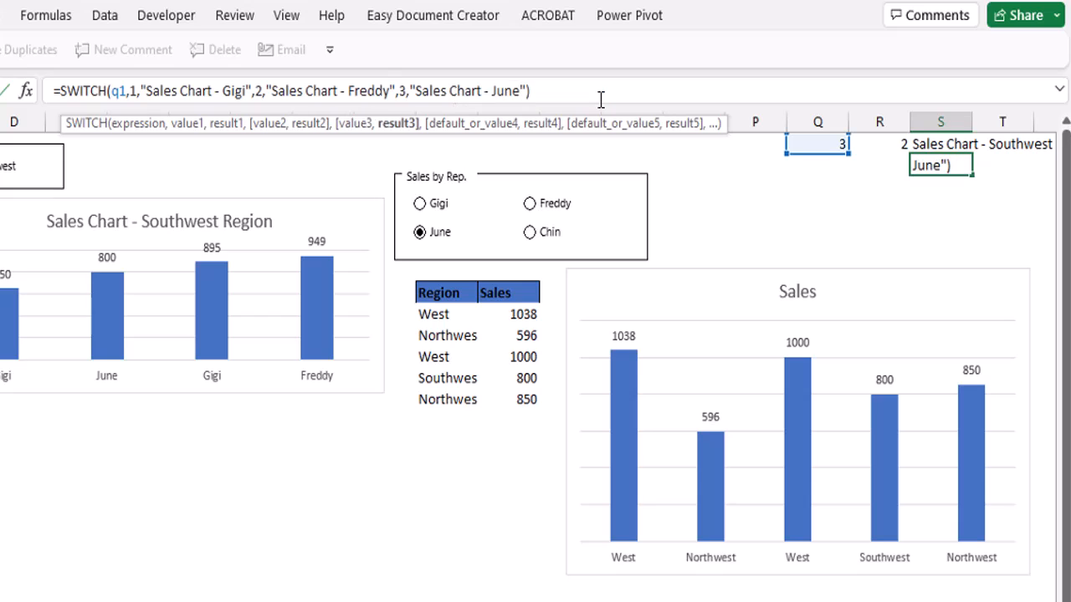
type(",4,\"")
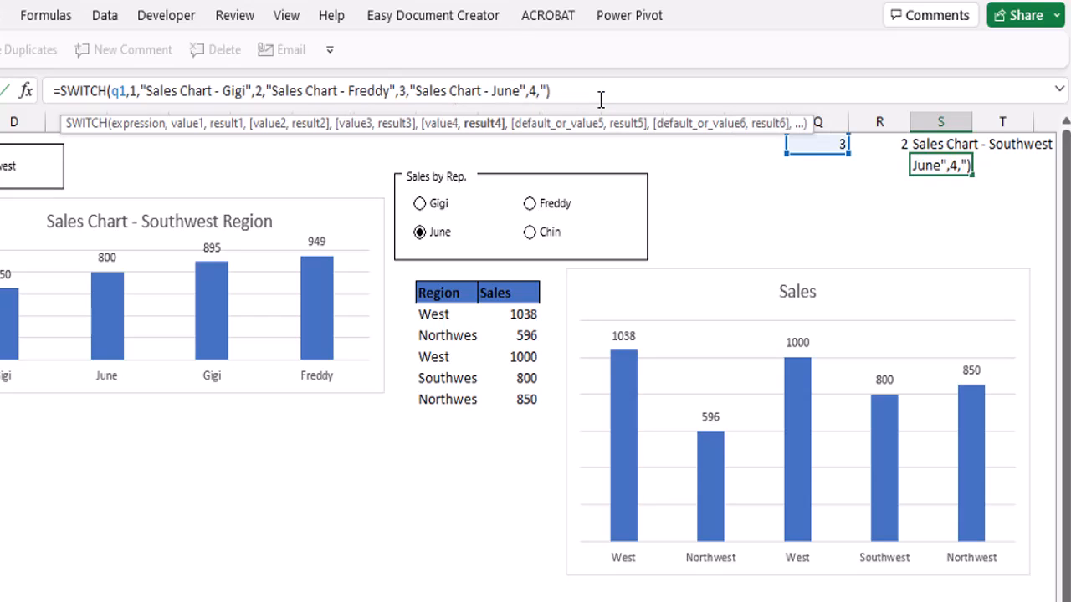
type("Sales Chart - C")
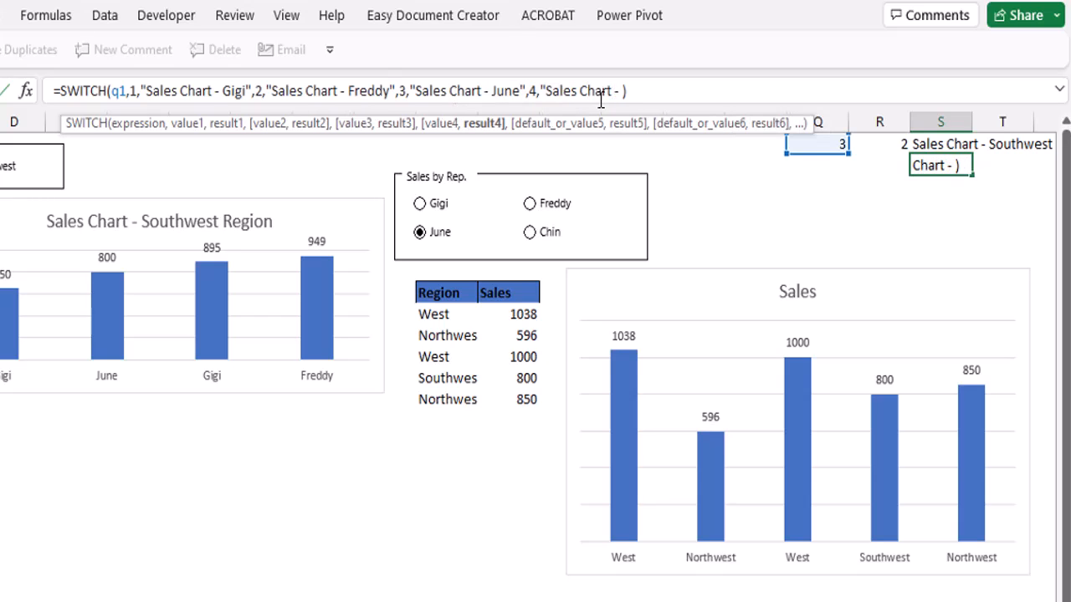
type("hin\"")
key("Return")
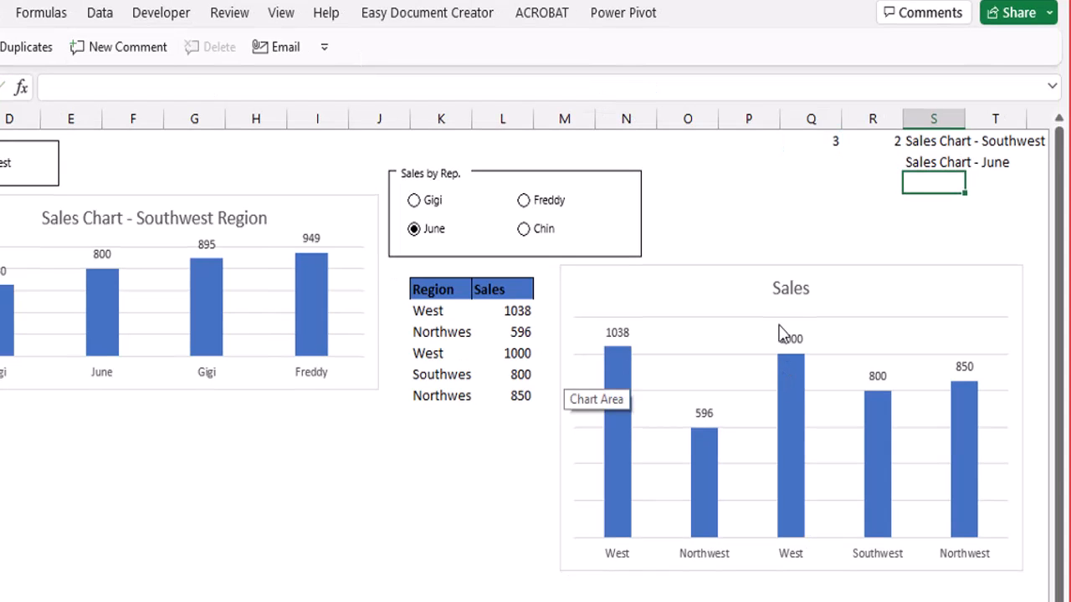
- Link the title of the Region and Sales column chart to cell S2
left_click(793, 292)
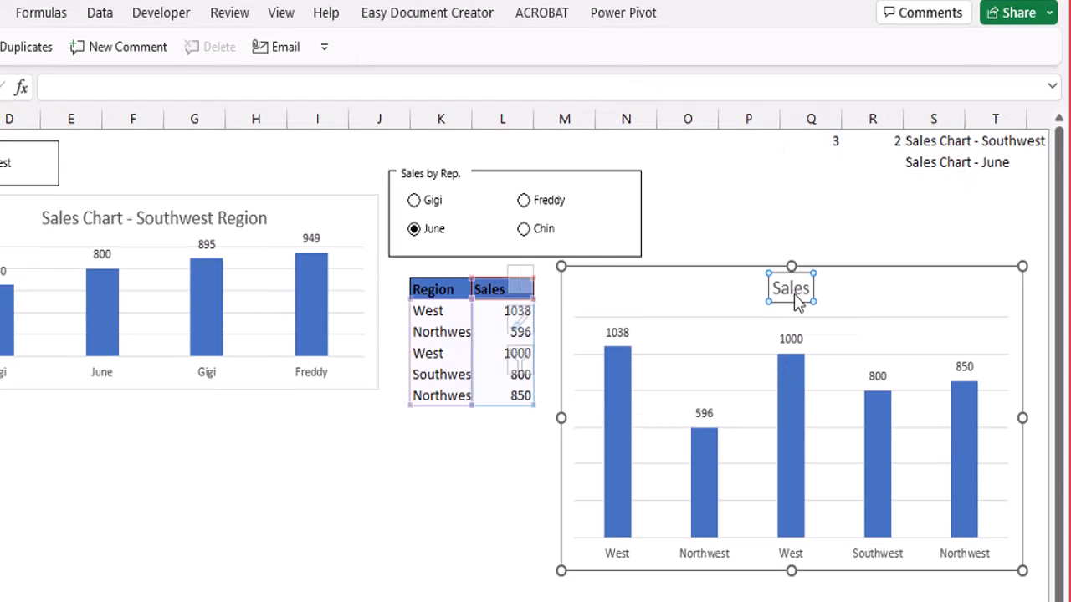
left_click(53, 87)
type("=")
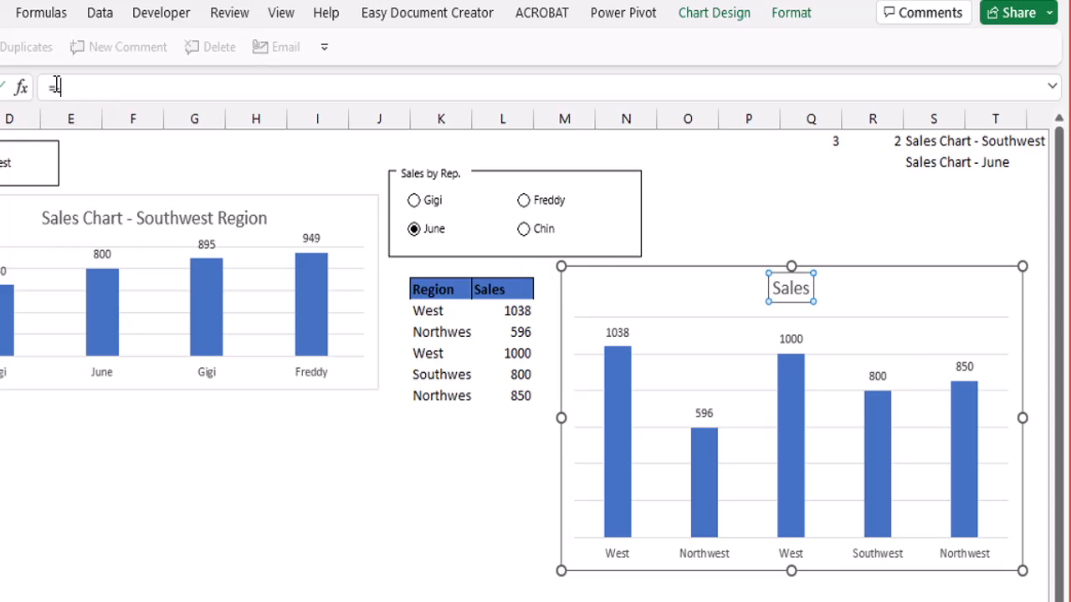
left_click(927, 163)
key("Return")
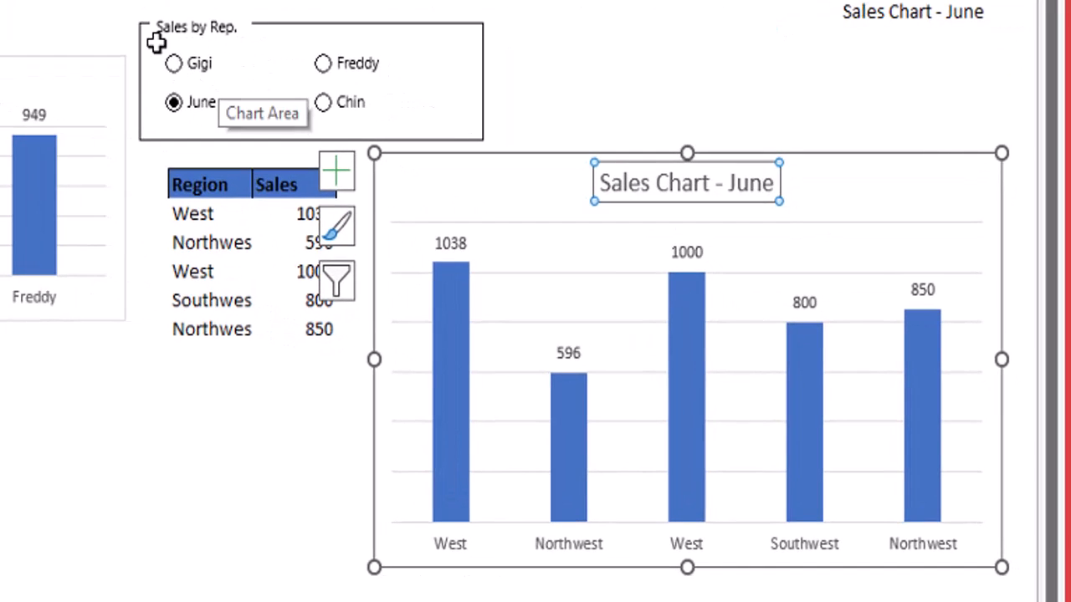
- Test the chart's dynamic title by switching through all four Sales by Rep. options, ending on the first rep
left_click(167, 62)
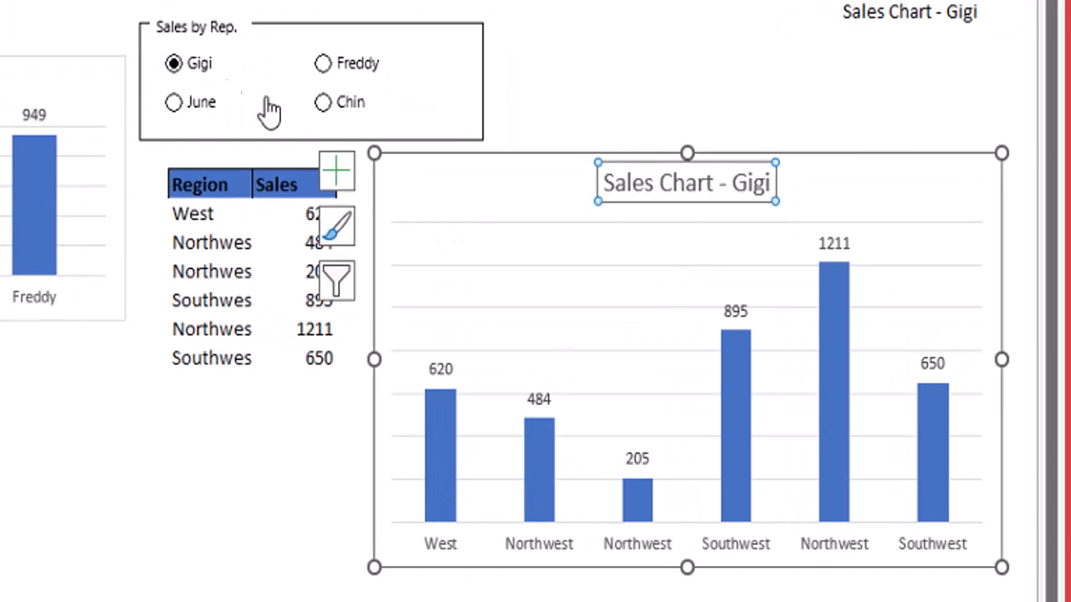
left_click(341, 67)
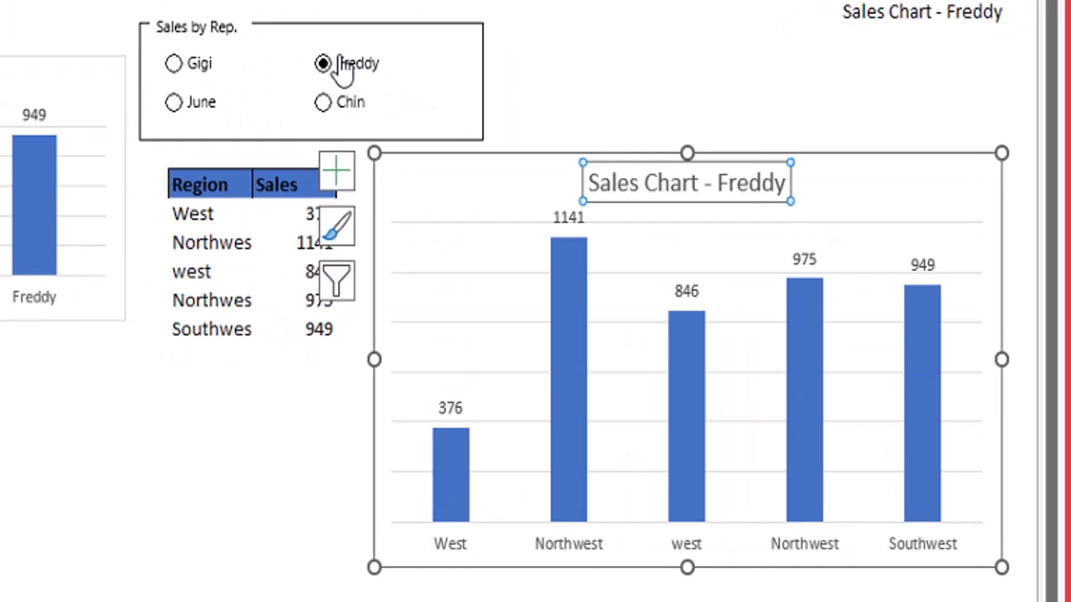
left_click(343, 104)
left_click(191, 110)
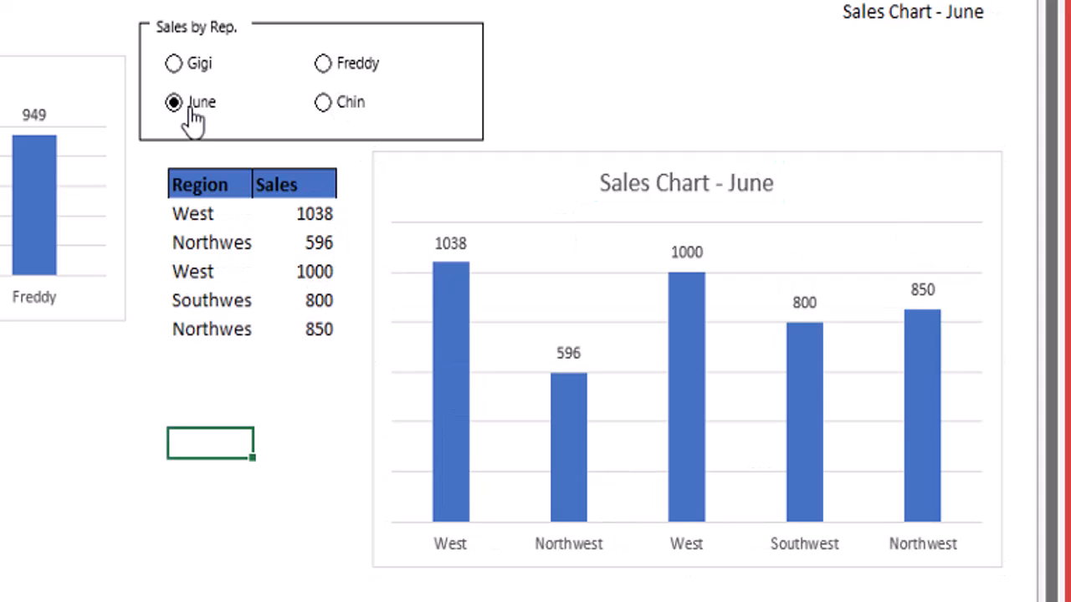
left_click(184, 70)
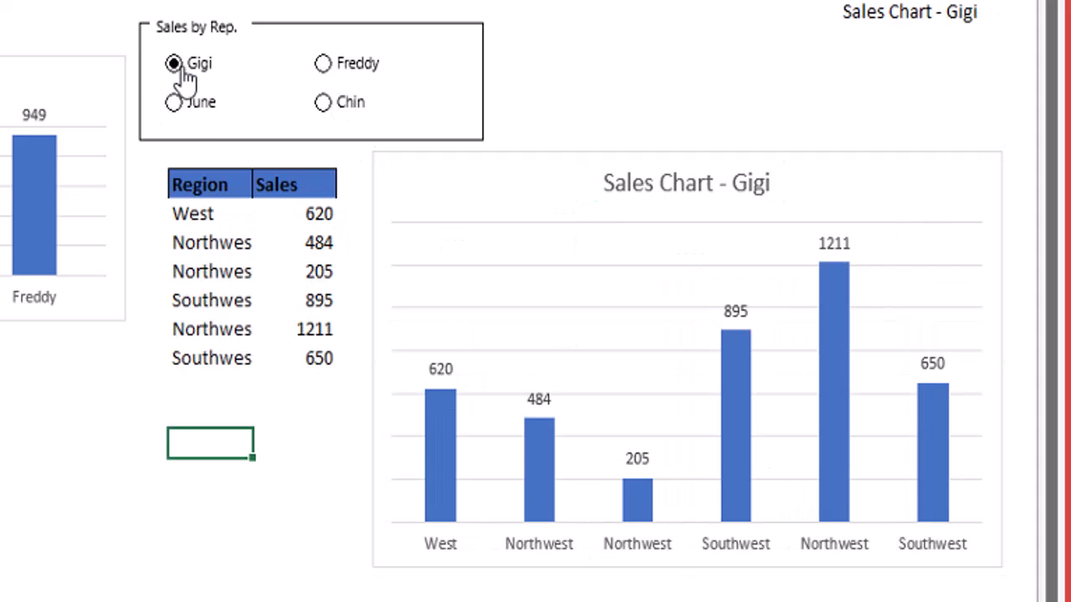